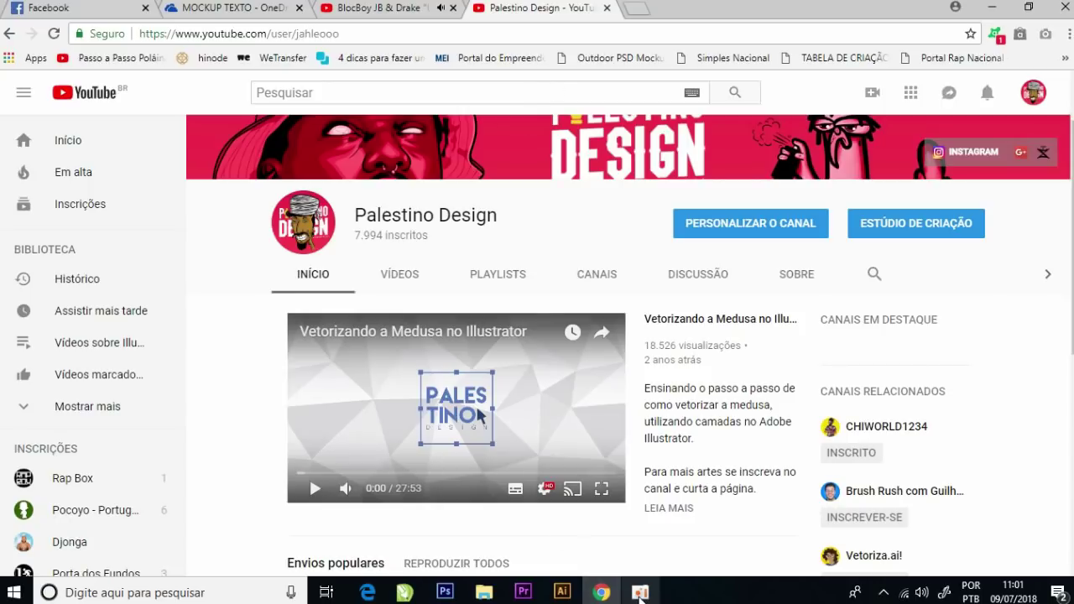
# Step: Switch from Chrome to Illustrator's PROJETO LOGO.ai showing the Borússia windmill logo
pyautogui.click(562, 592)
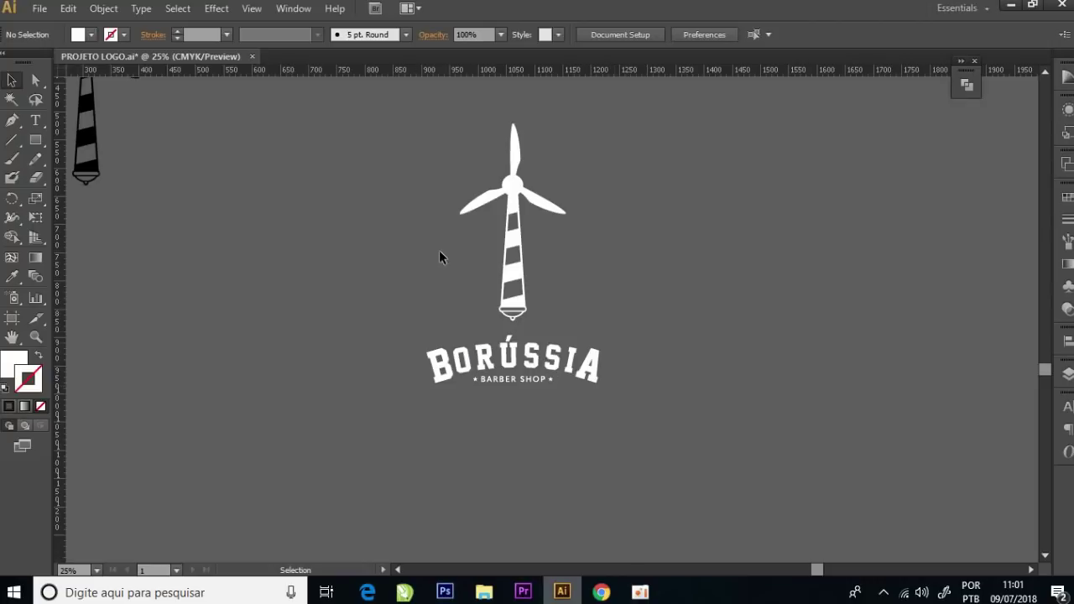
# Step: Centre the view on the windmill logo, then select and copy all of it
pyautogui.moveTo(481, 213); pyautogui.dragTo(468, 261)
pyautogui.click(499, 237)
pyautogui.click(439, 217)
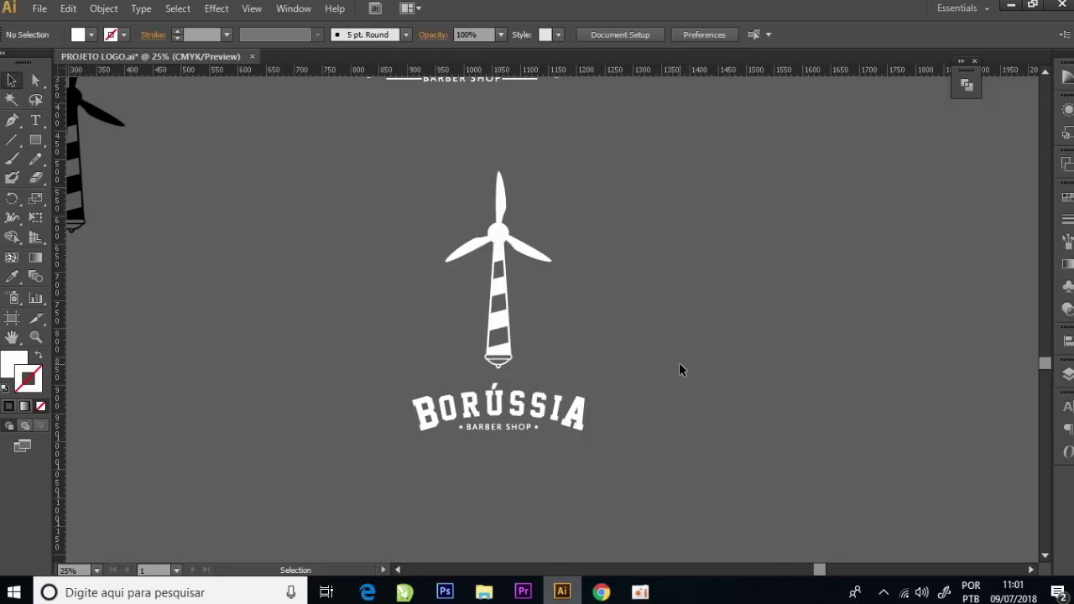
pyautogui.moveTo(267, 114); pyautogui.dragTo(714, 558)
pyautogui.press('a')
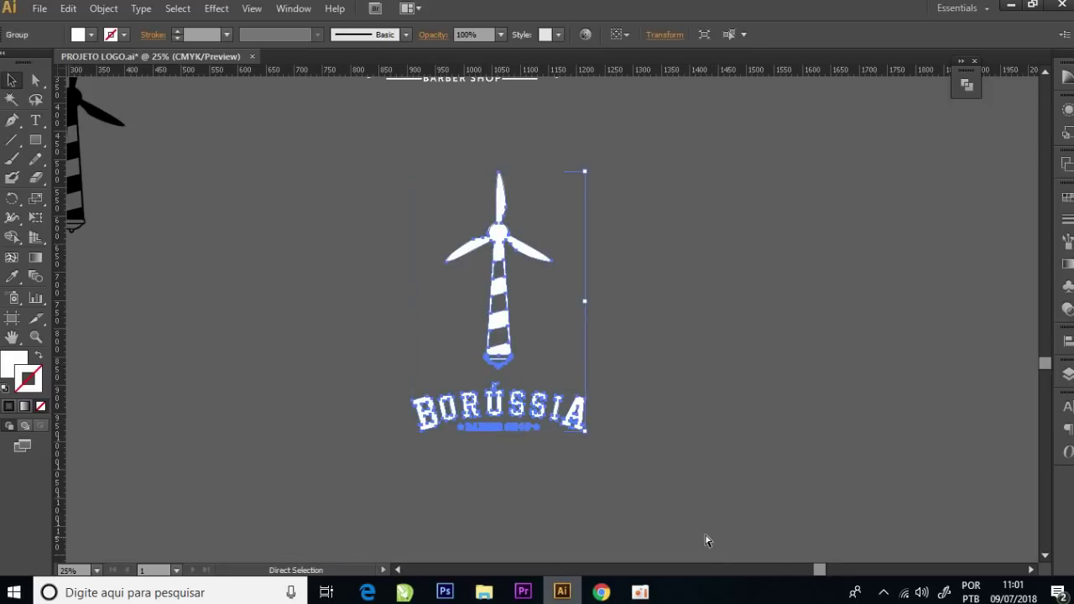
# Step: Start a new document and move its settings dialog to screen centre
pyautogui.press('a')
pyautogui.hotkey('ctrl', 'n')
pyautogui.moveTo(171, 19)
pyautogui.mouseDown()
pyautogui.moveTo(504, 31)
pyautogui.moveTo(483, 56)
pyautogui.mouseUp()
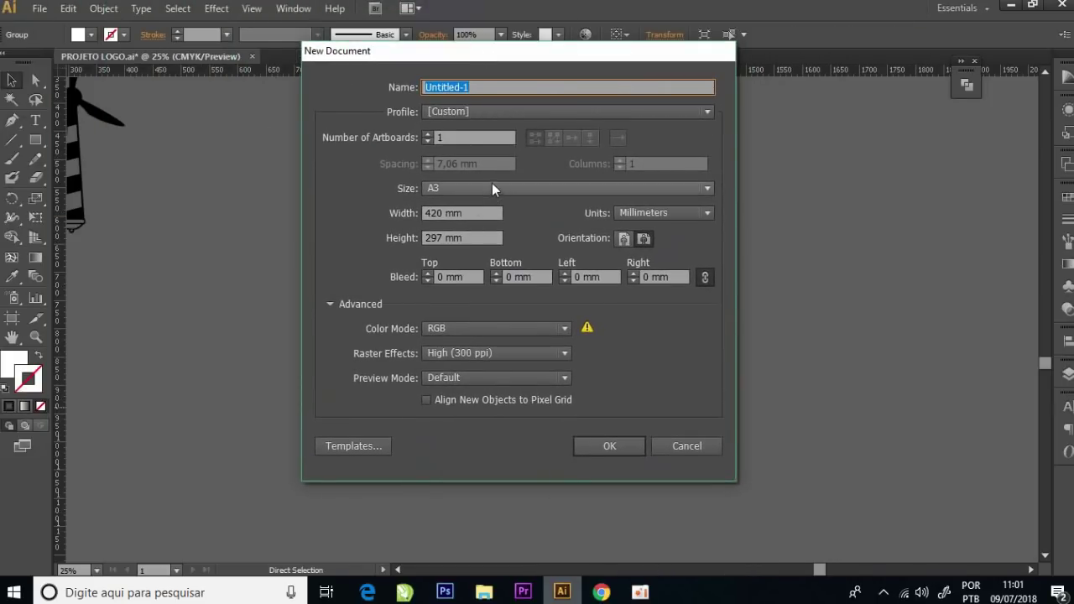
# Step: Enter a 90 × 50 mm document size, keeping units in millimetres
pyautogui.click(474, 213)
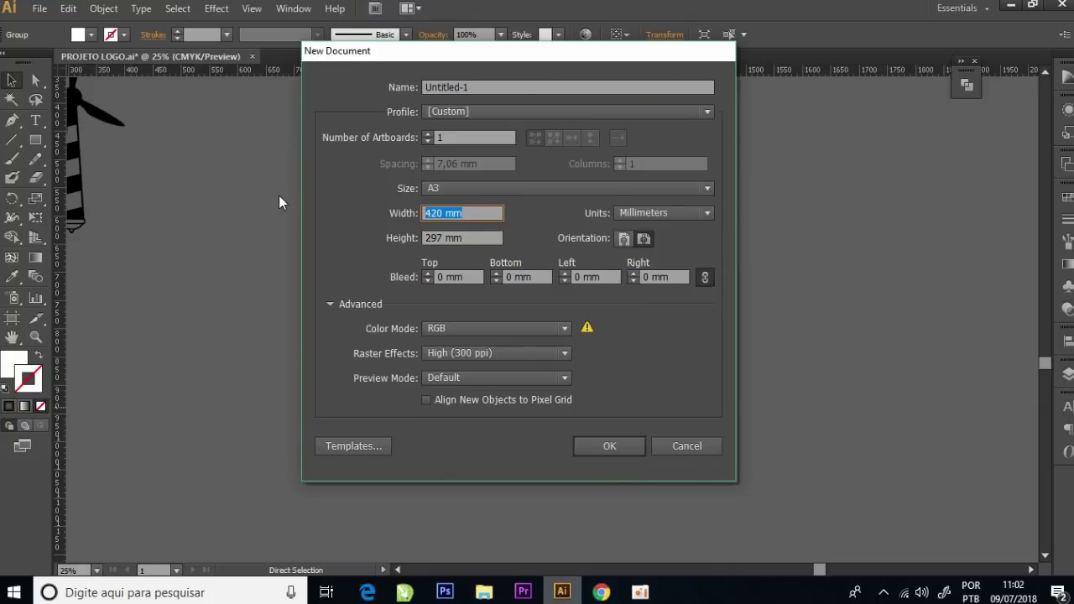
pyautogui.write('90')
pyautogui.press('Tab')
pyautogui.write('50')
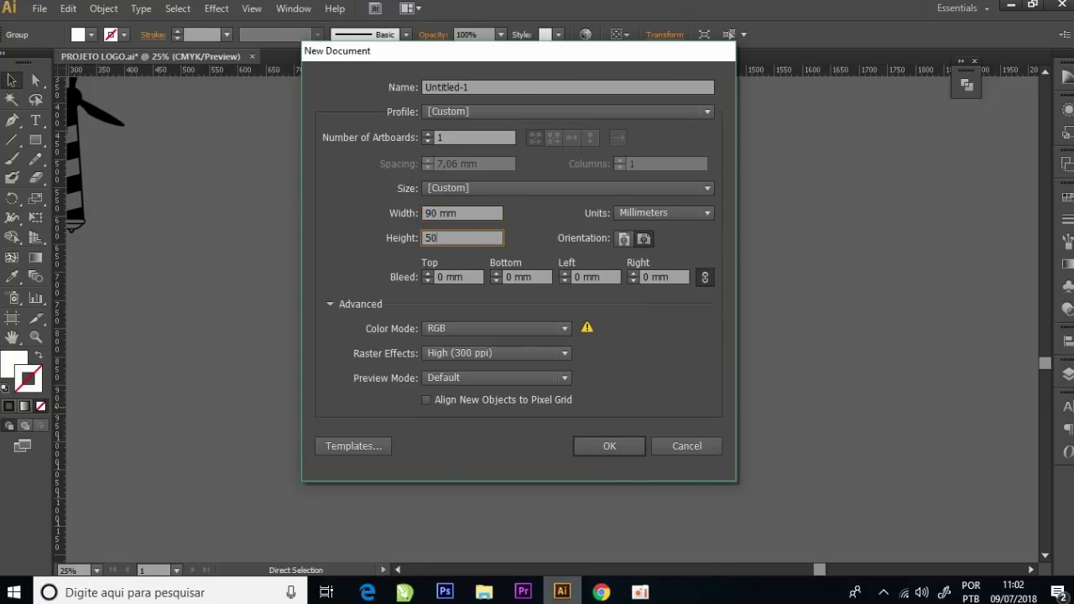
pyautogui.click(654, 213)
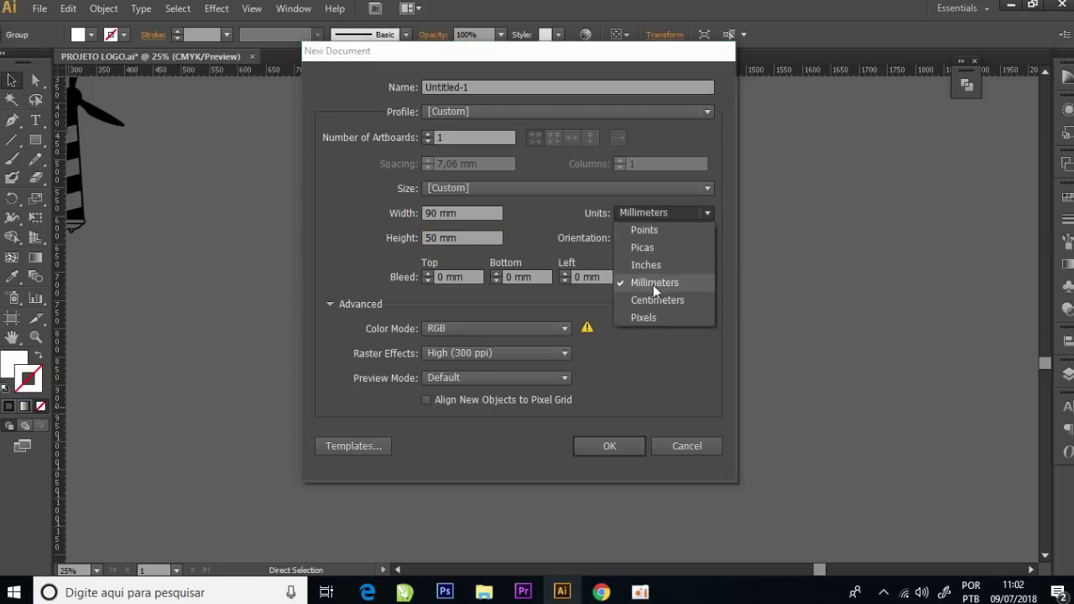
pyautogui.click(653, 296)
pyautogui.click(676, 213)
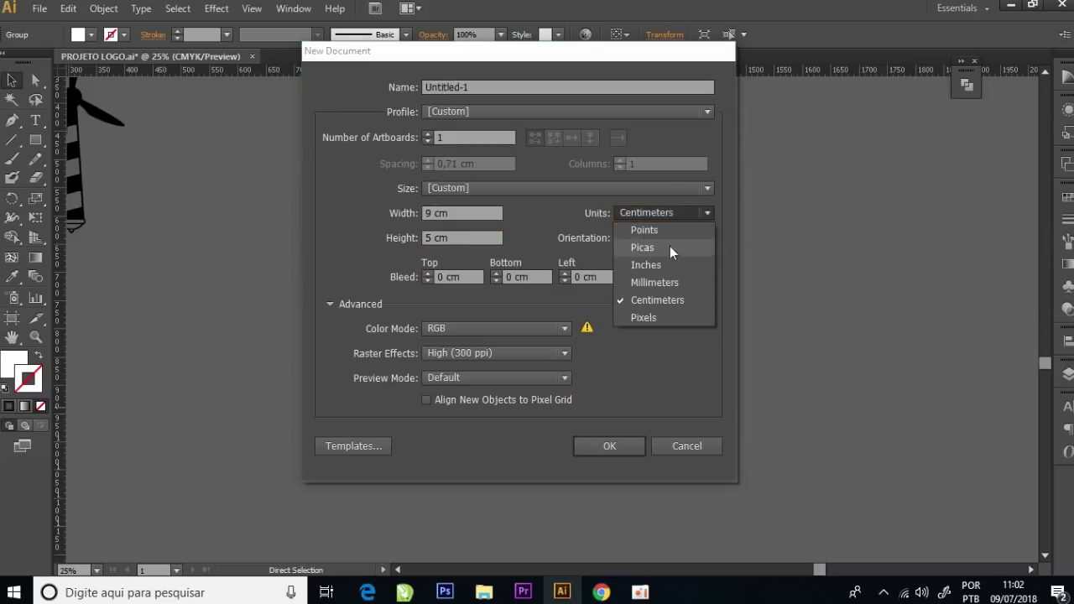
pyautogui.click(655, 282)
# Step: Add a 3 mm bleed, name the document cartao barber, and create it
pyautogui.moveTo(469, 282); pyautogui.dragTo(379, 268)
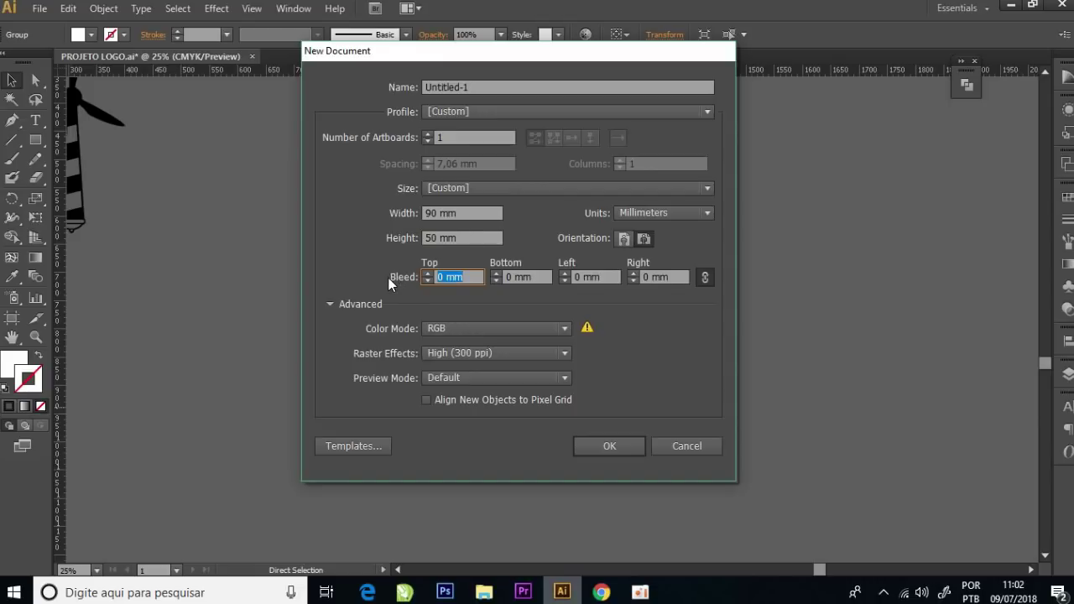
pyautogui.write('3')
pyautogui.click(498, 87)
pyautogui.write('cartao barber')
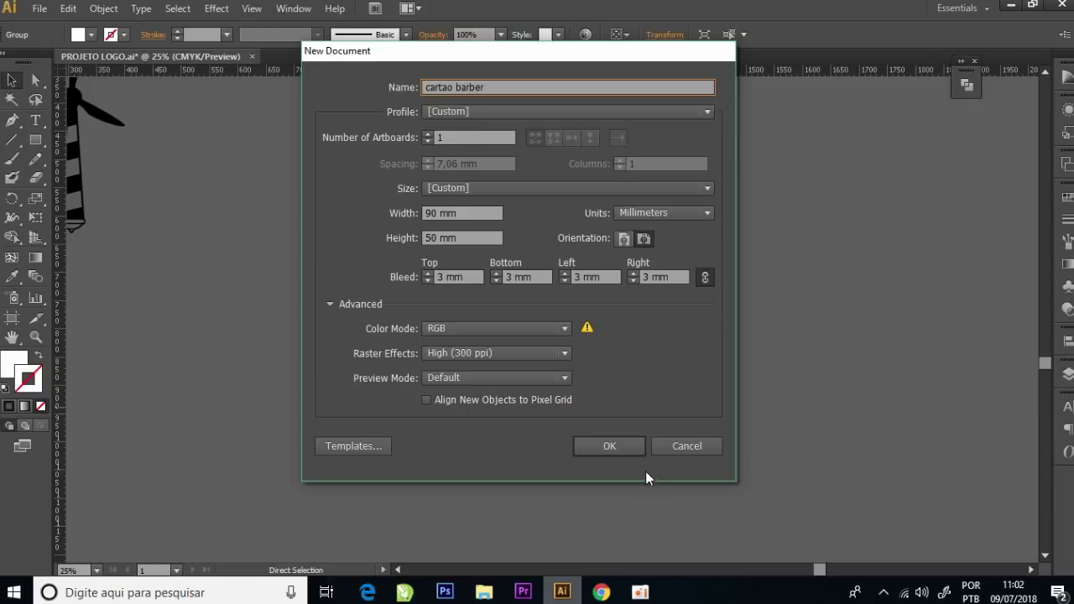
pyautogui.click(626, 449)
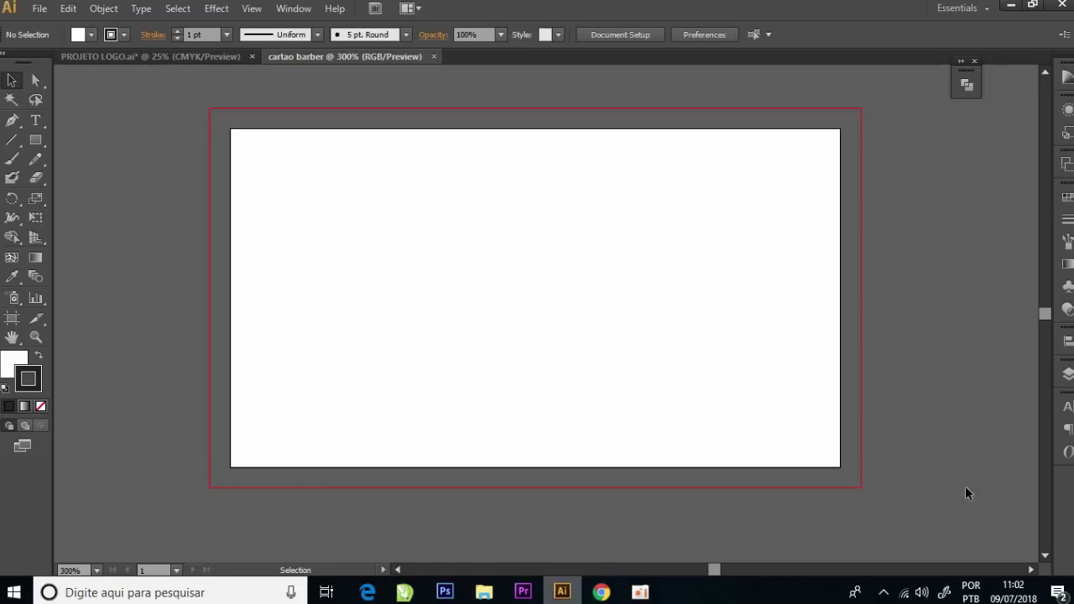
# Step: Show the rulers and place a vertical guide at the artboard's left edge
pyautogui.keyDown('alt'); pyautogui.scroll(1, 232, 148); pyautogui.keyUp('alt')
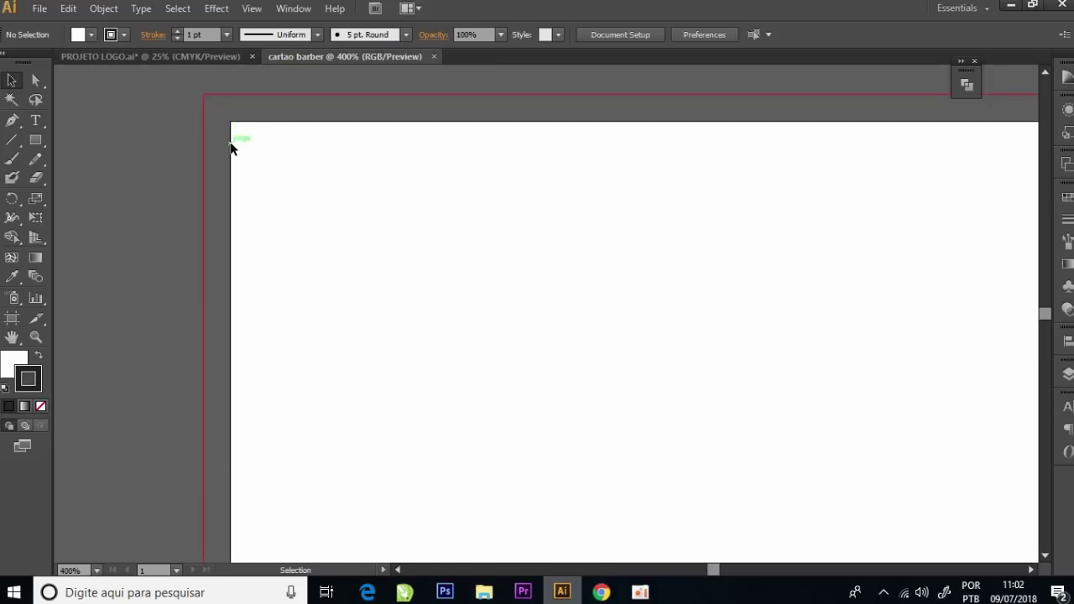
pyautogui.keyDown('alt'); pyautogui.scroll(-1, 232, 143); pyautogui.keyUp('alt')
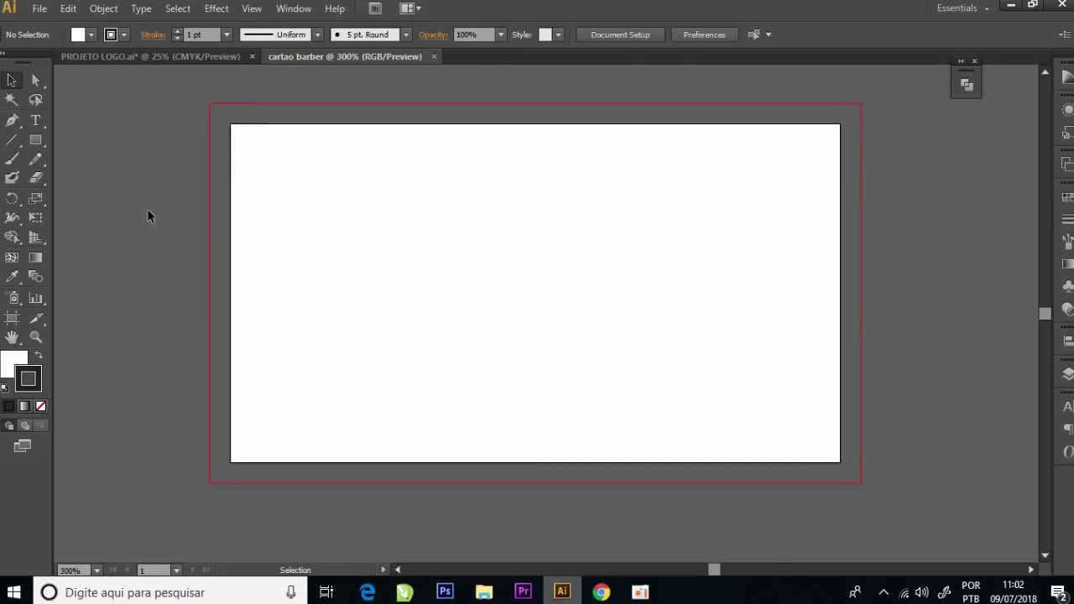
pyautogui.moveTo(231, 467); pyautogui.dragTo(842, 465)
pyautogui.moveTo(280, 172); pyautogui.dragTo(864, 494)
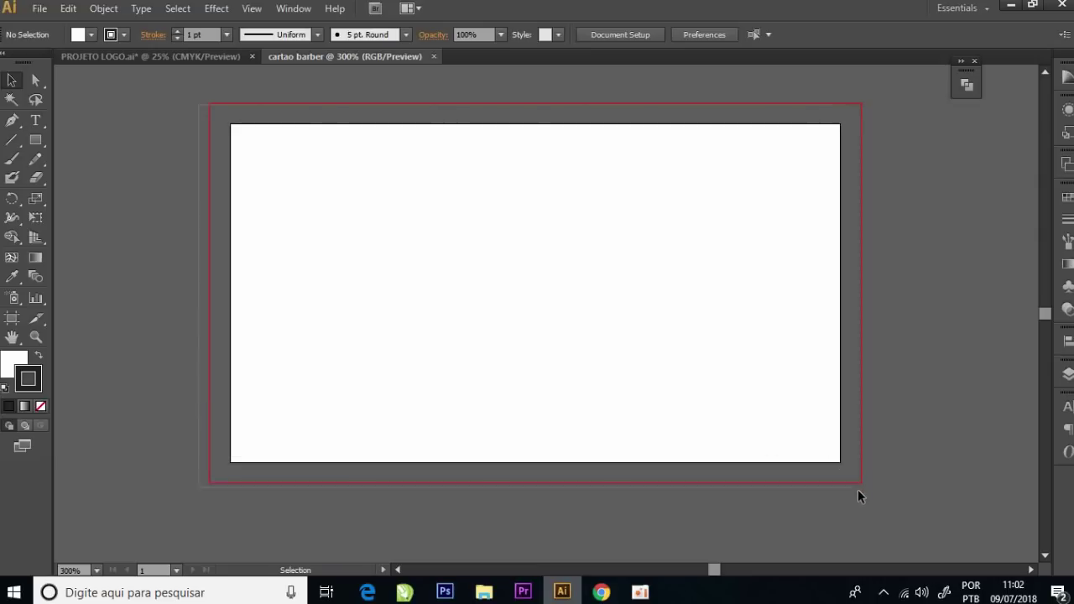
pyautogui.moveTo(251, 139); pyautogui.dragTo(251, 139)
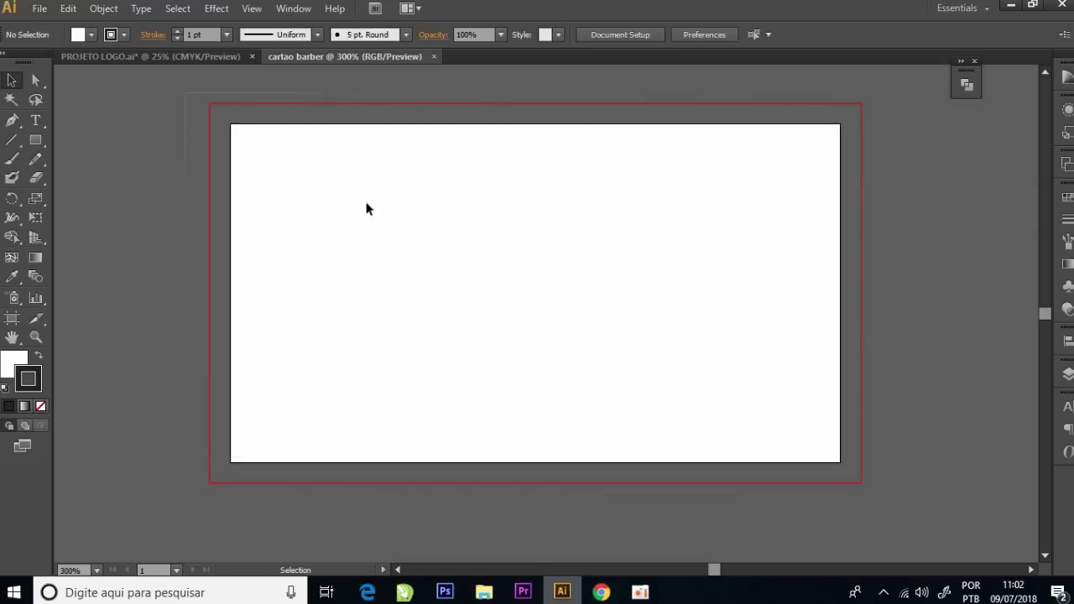
pyautogui.moveTo(329, 183); pyautogui.dragTo(875, 492)
pyautogui.scroll(4, 207, 136)
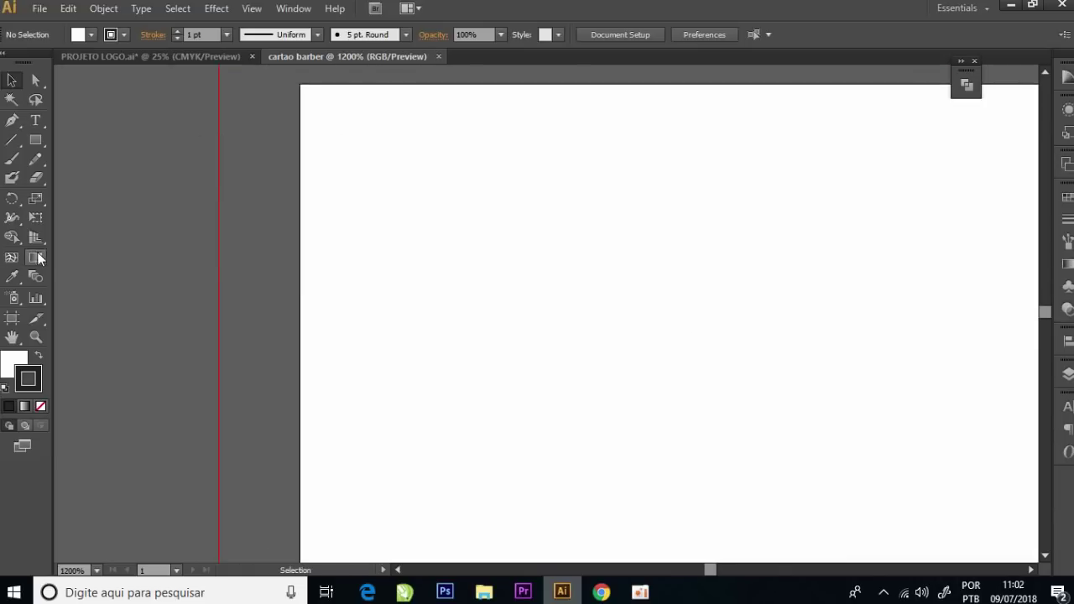
pyautogui.hotkey('ctrl', 'r')
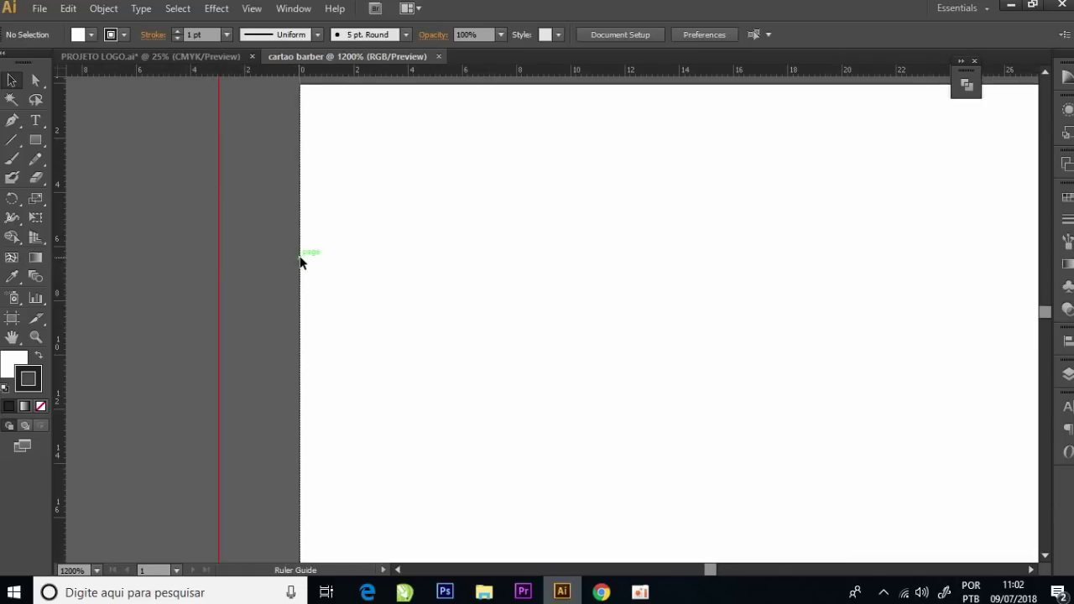
pyautogui.scroll(-2, 299, 257)
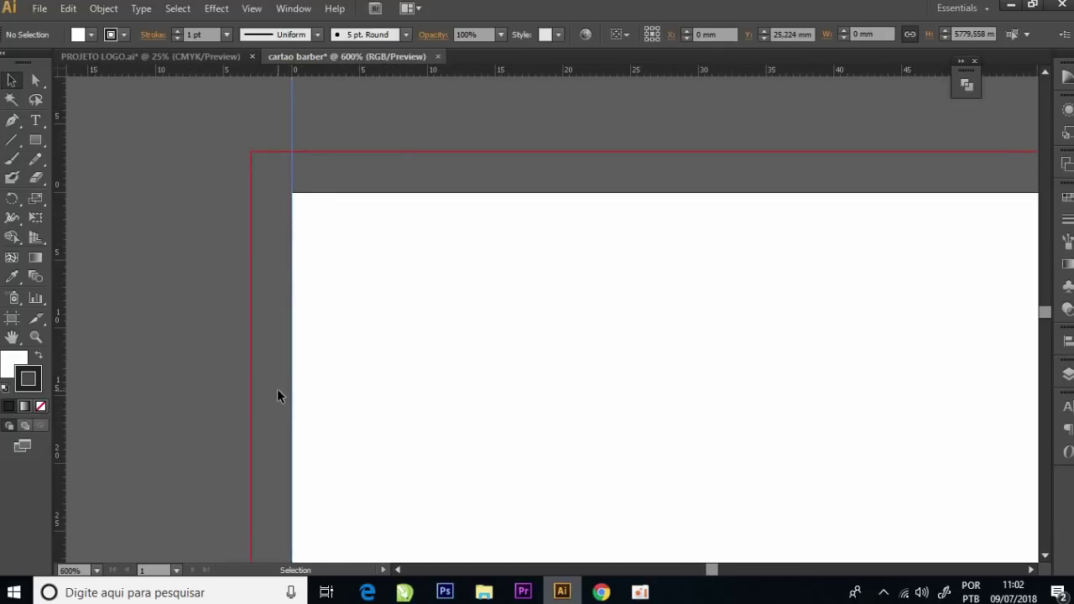
pyautogui.scroll(1, 276, 388)
# Step: Draw a black, outline-free test square past the card's left edge, then delete it
pyautogui.click(35, 141)
pyautogui.moveTo(299, 170); pyautogui.dragTo(401, 270)
pyautogui.press('v')
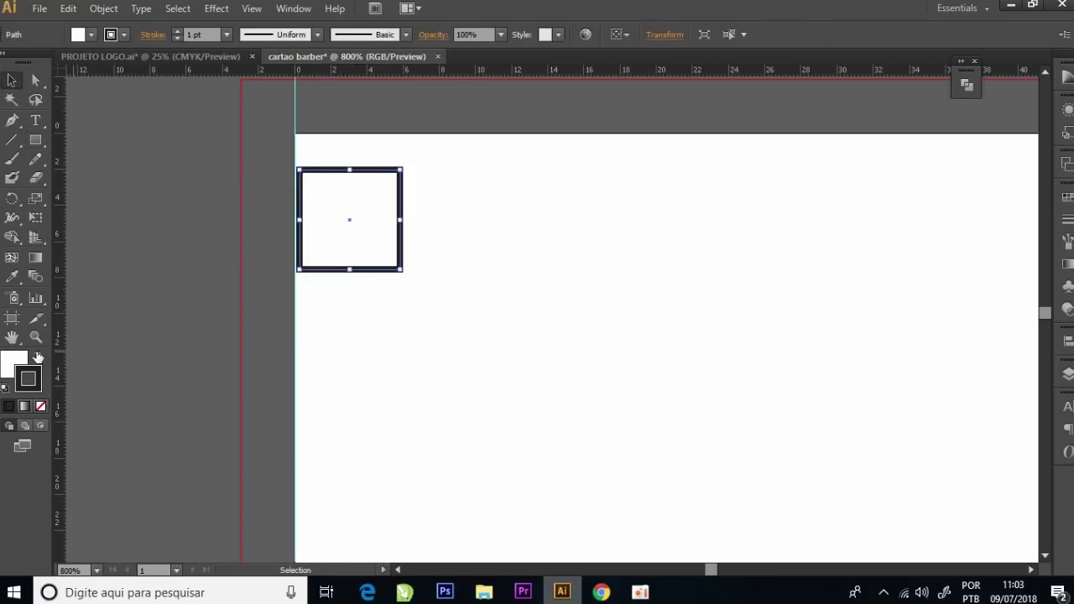
pyautogui.click(37, 356)
pyautogui.click(40, 406)
pyautogui.moveTo(310, 243)
pyautogui.mouseDown()
pyautogui.moveTo(297, 243)
pyautogui.moveTo(341, 253)
pyautogui.mouseUp()
pyautogui.click(244, 325)
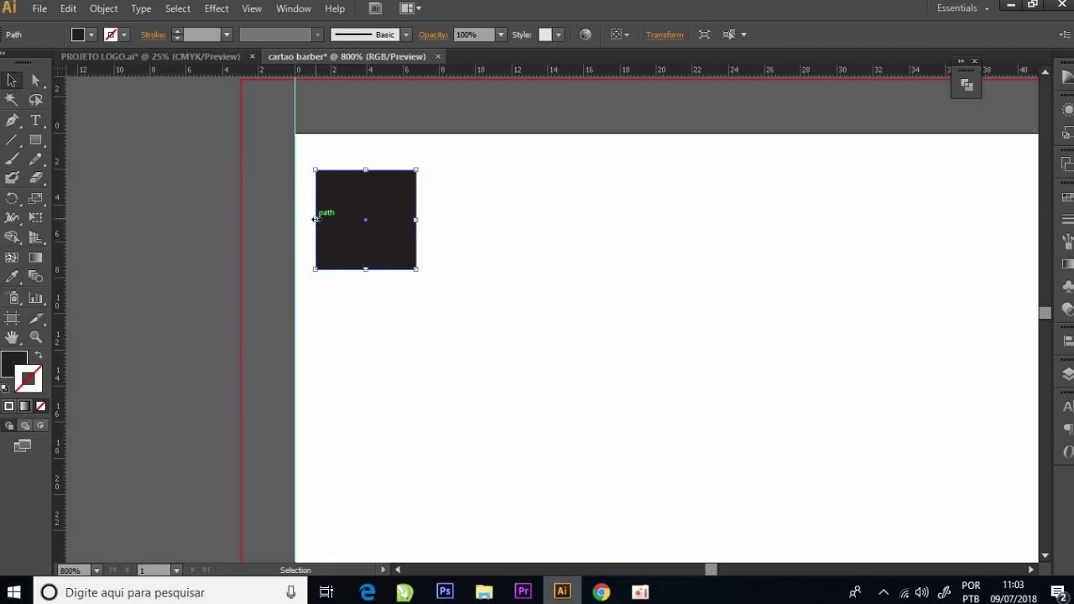
pyautogui.moveTo(316, 219); pyautogui.dragTo(239, 220)
pyautogui.scroll(-3, 204, 336)
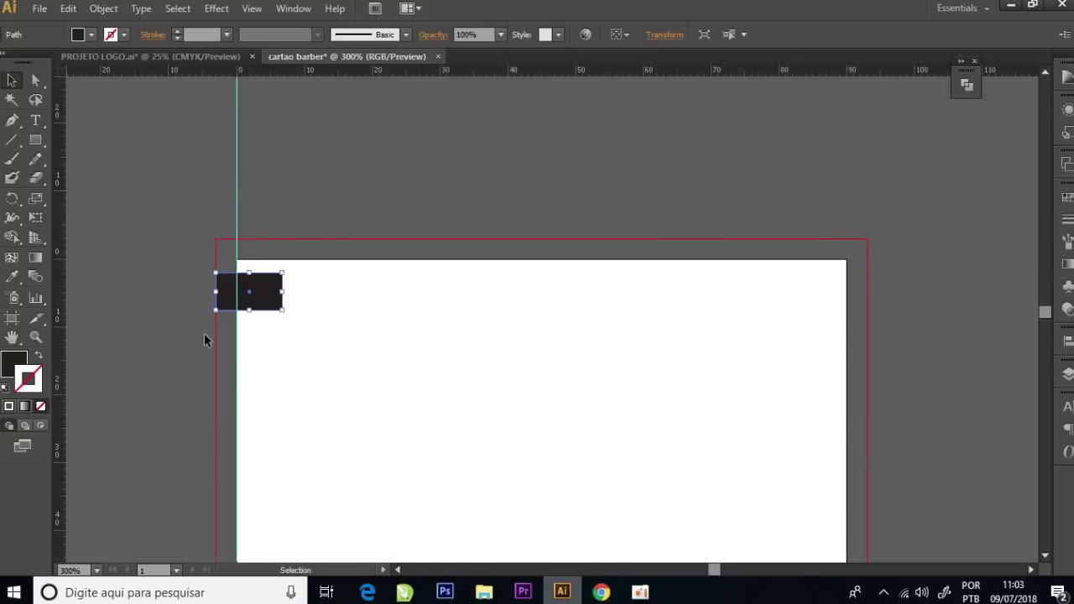
pyautogui.press('Delete')
pyautogui.scroll(-2, 168, 277)
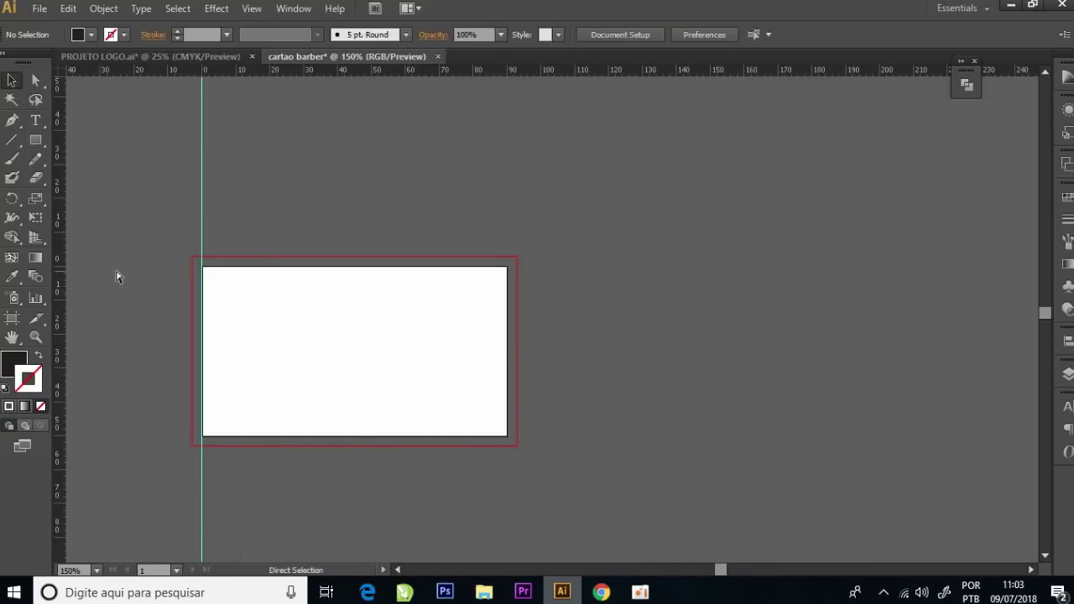
pyautogui.scroll(1, 117, 273)
# Step: Paste the copied logo, shrink it toward card size, then remove it
pyautogui.hotkey('ctrl', 'v')
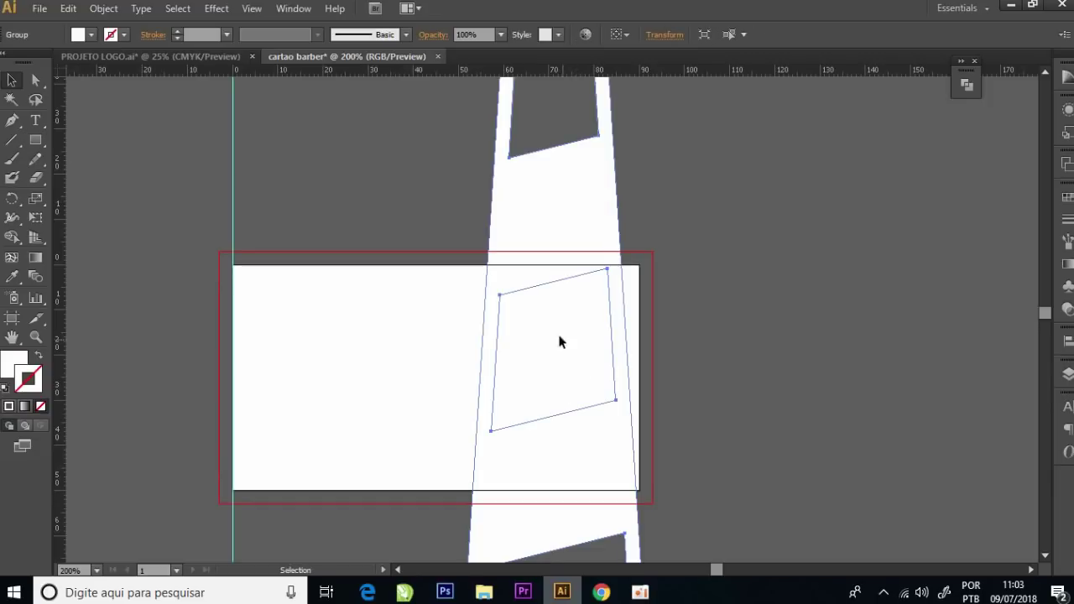
pyautogui.scroll(-4, 521, 302)
pyautogui.scroll(-2, 519, 289)
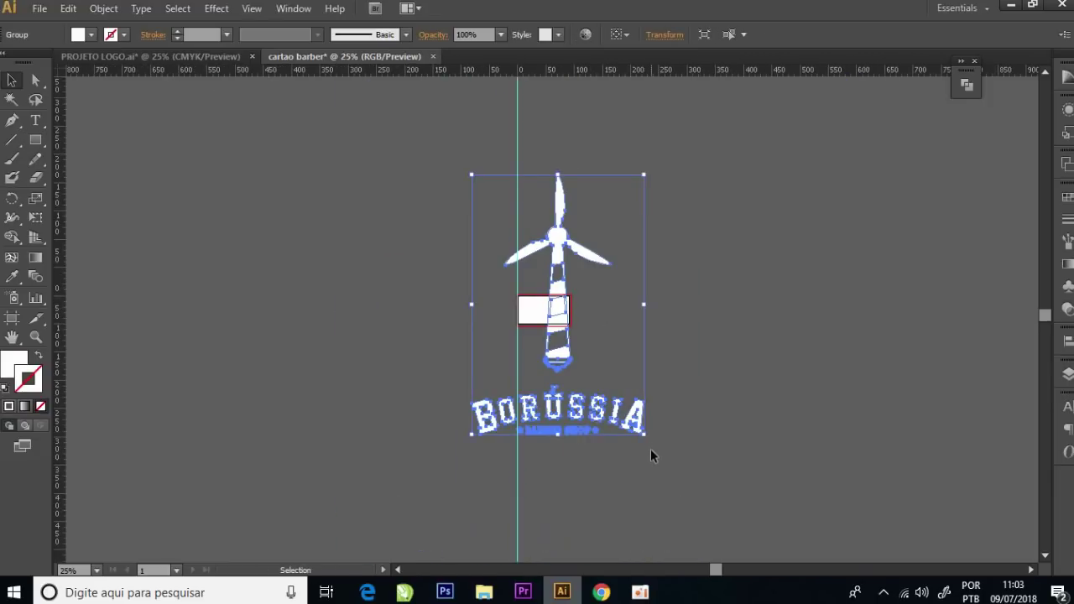
pyautogui.moveTo(645, 433); pyautogui.dragTo(567, 383)
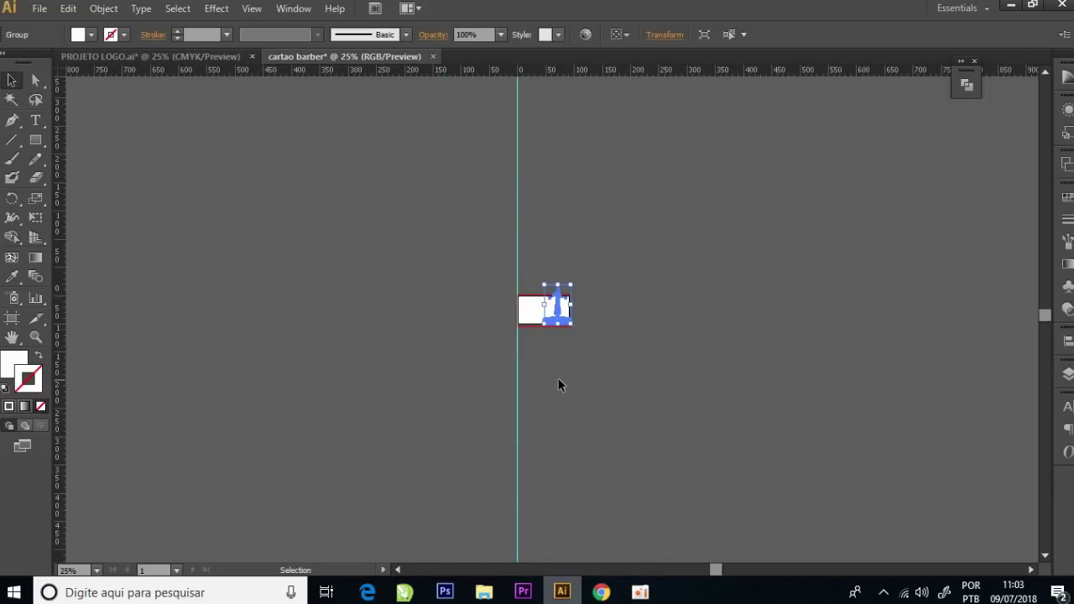
pyautogui.scroll(3, 571, 306)
pyautogui.moveTo(559, 259); pyautogui.dragTo(537, 277)
pyautogui.scroll(1, 537, 277)
pyautogui.scroll(1, 503, 277)
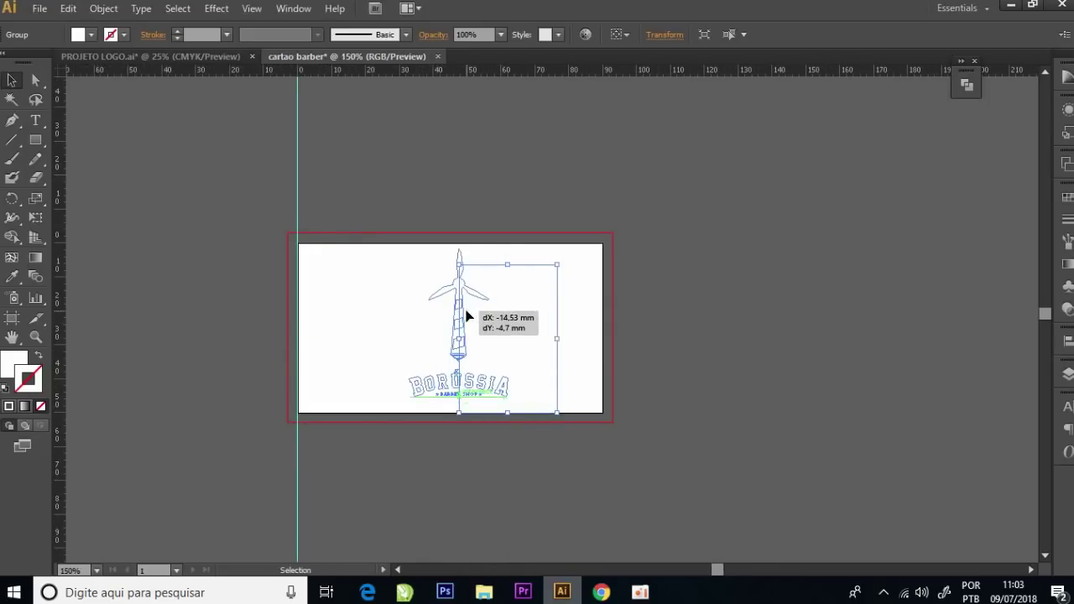
pyautogui.press('Delete')
pyautogui.scroll(1, 270, 316)
# Step: Draw a rectangle covering the card including bleed and fill it with a dark swatch
pyautogui.click(35, 140)
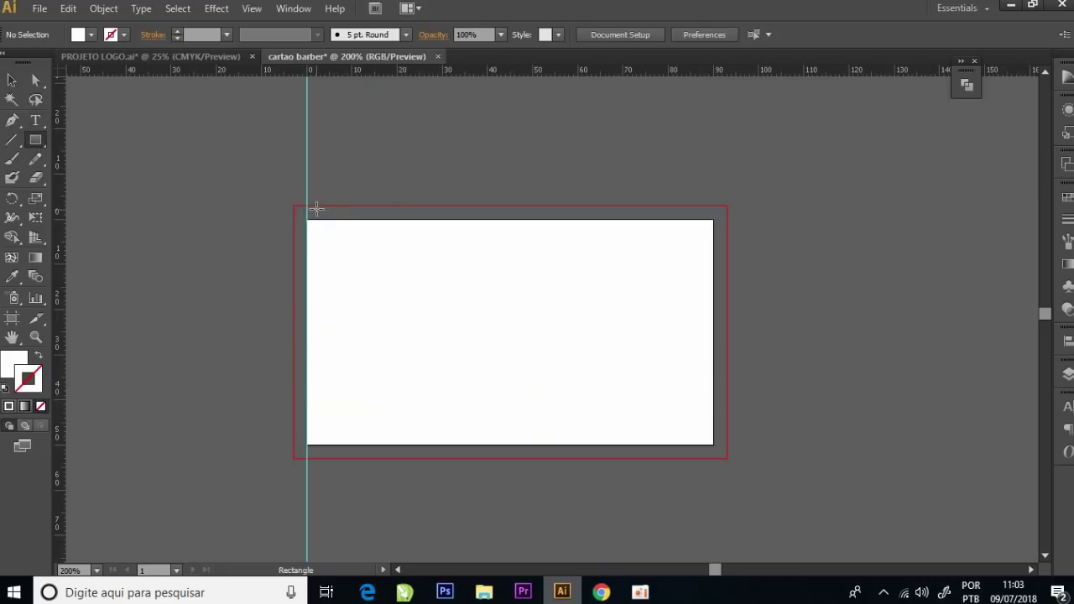
pyautogui.moveTo(293, 205); pyautogui.dragTo(727, 457)
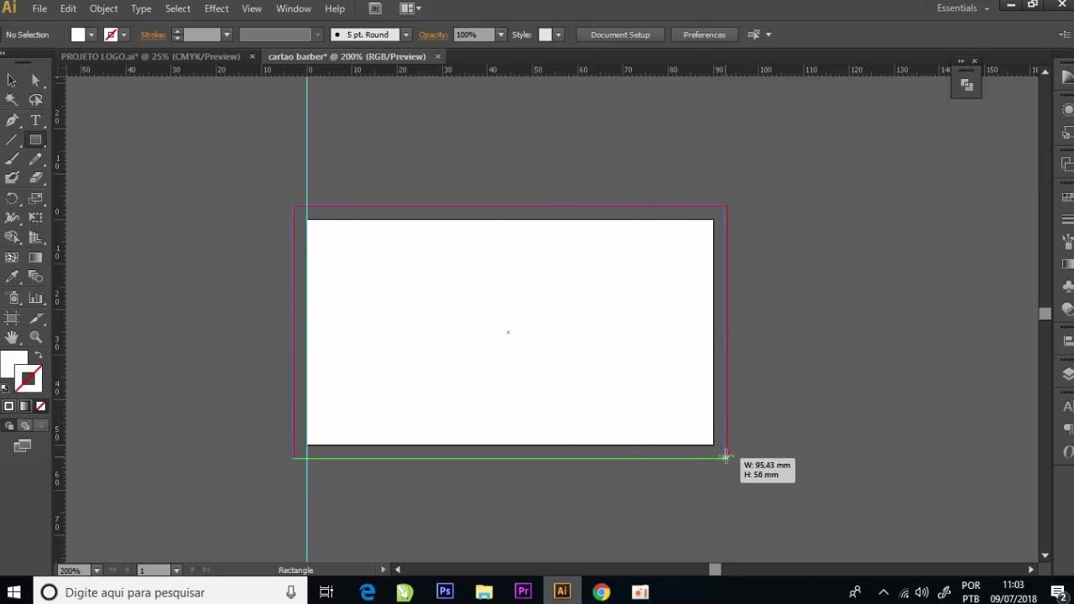
pyautogui.press('c')
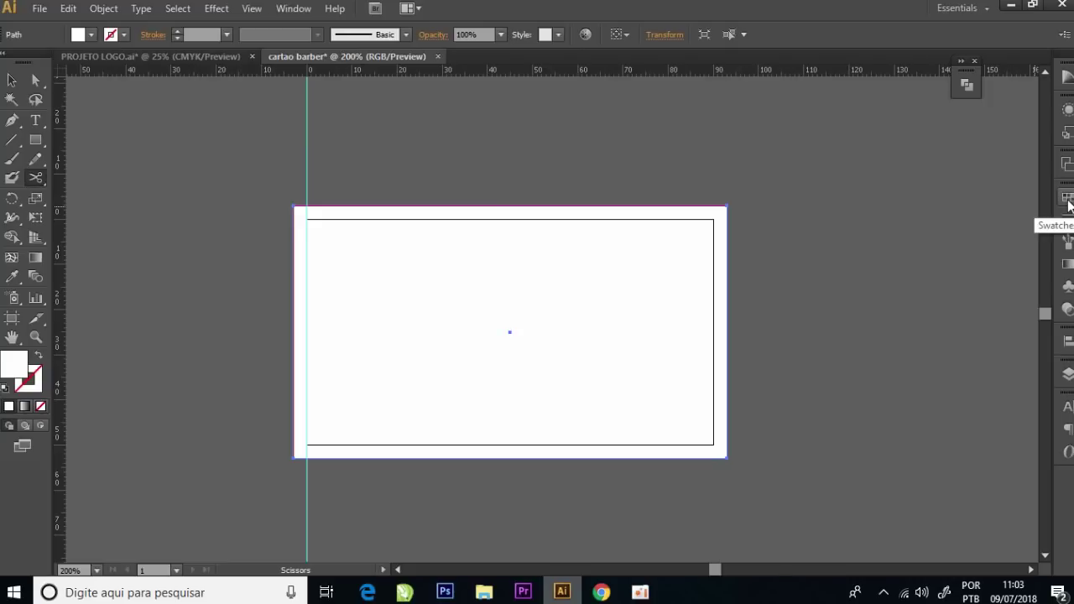
pyautogui.click(1068, 199)
pyautogui.click(913, 206)
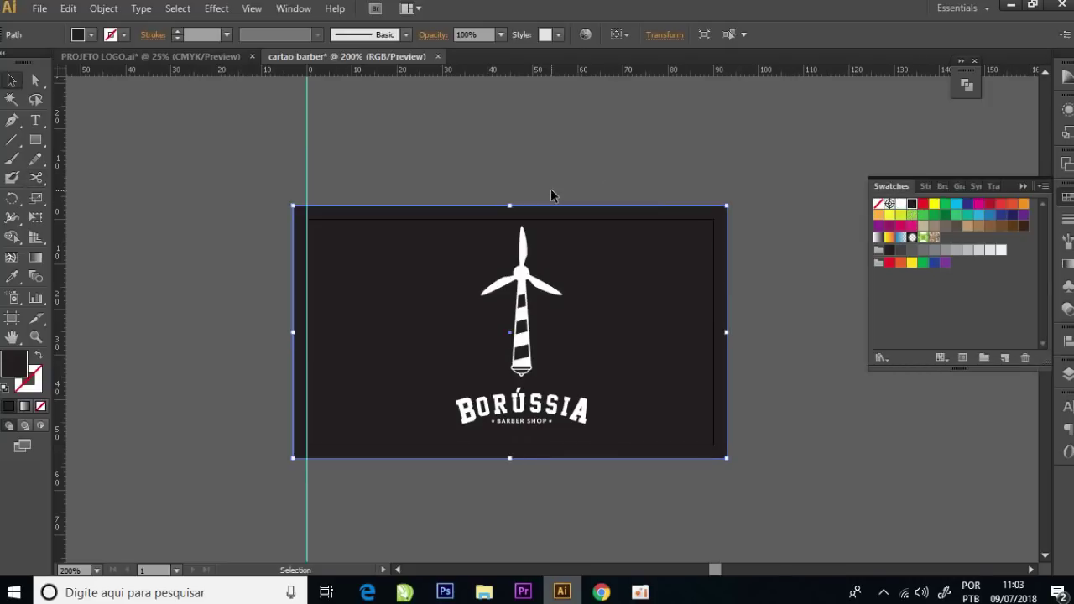
pyautogui.press('v')
pyautogui.scroll(1, 396, 271)
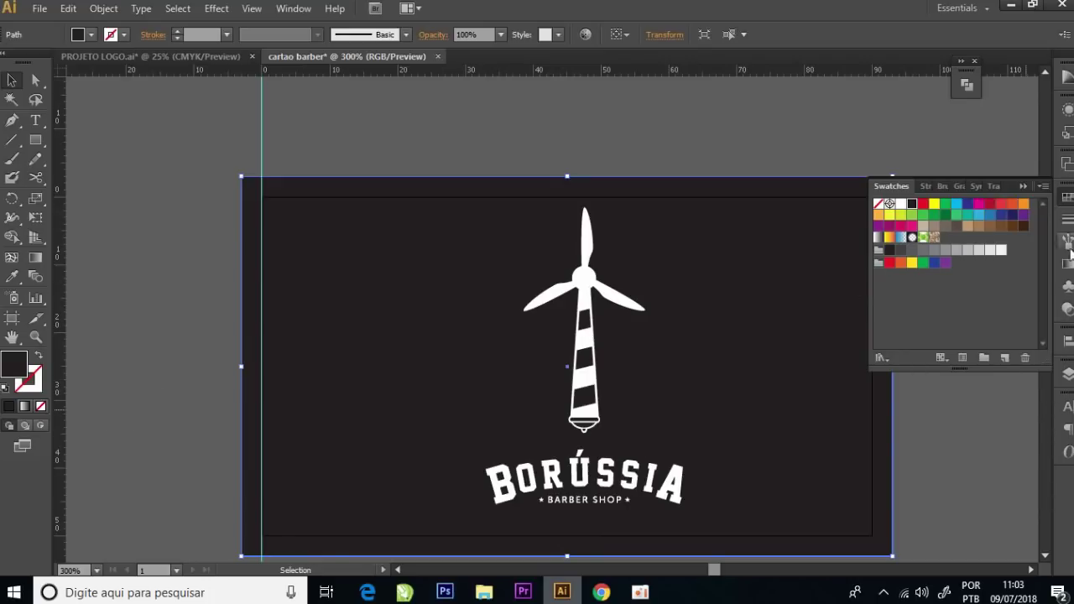
pyautogui.doubleClick(13, 367)
# Step: Set the background fill to pure black 000000 and scale the logo group smaller
pyautogui.write('000000')
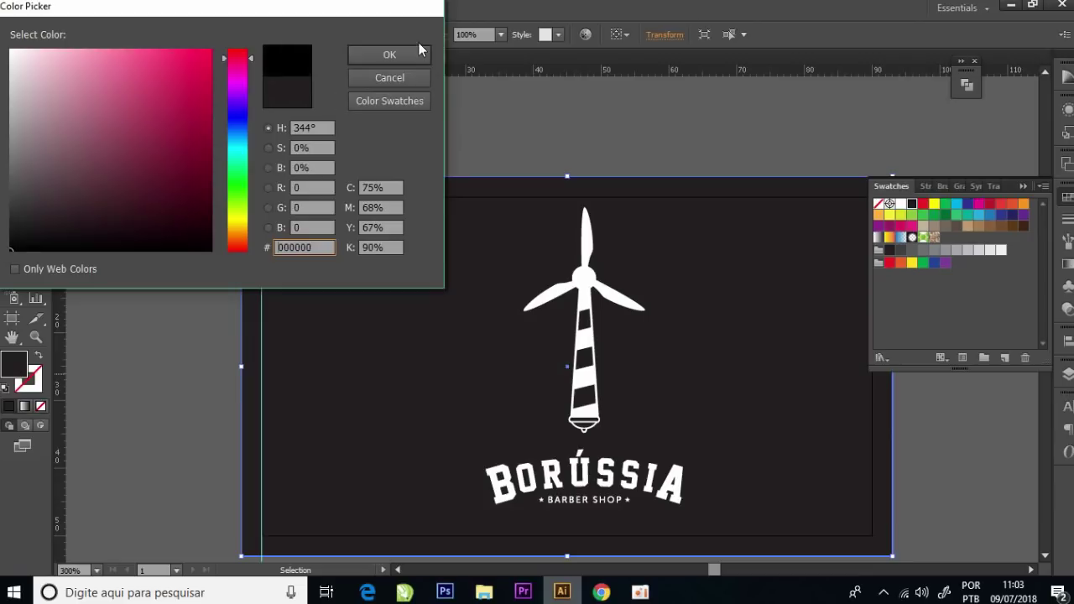
pyautogui.click(406, 57)
pyautogui.click(571, 214)
pyautogui.hotkey('ctrl', '-')
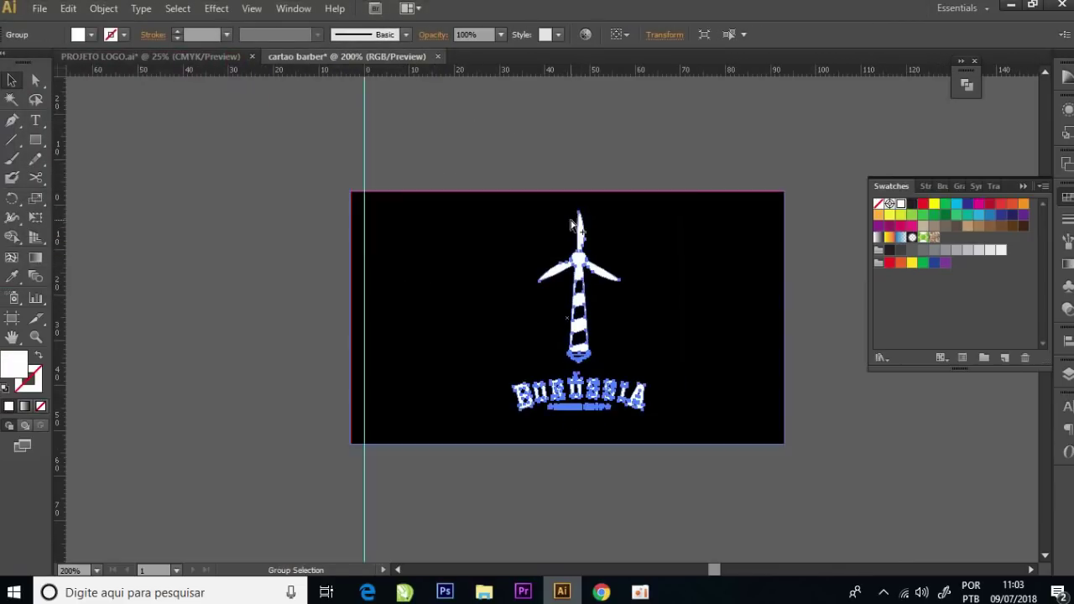
pyautogui.moveTo(645, 212); pyautogui.dragTo(635, 225)
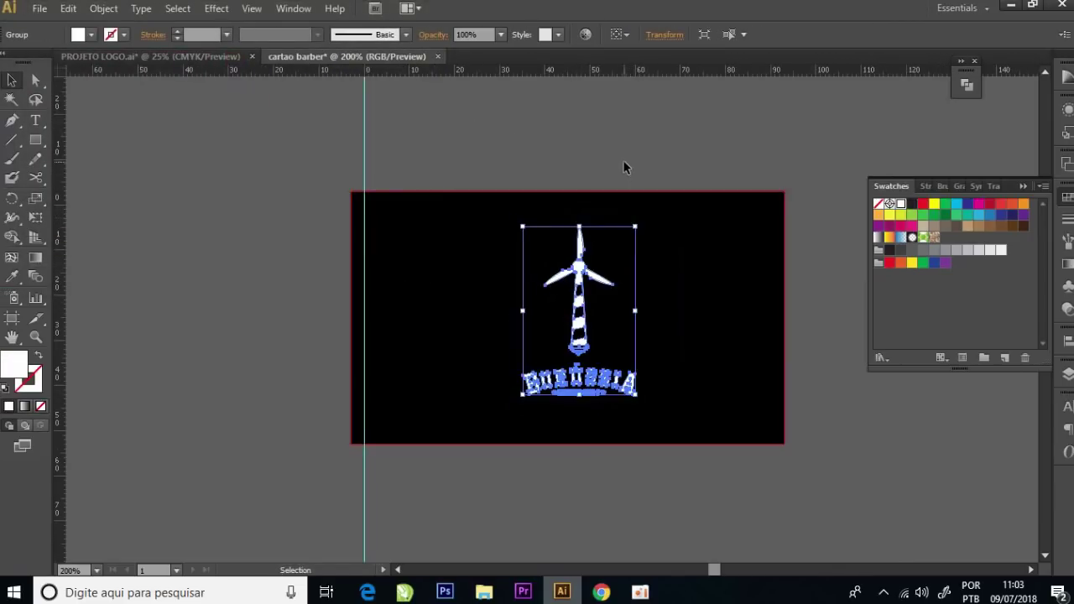
pyautogui.hotkey('ctrl', '+')
pyautogui.click(268, 255)
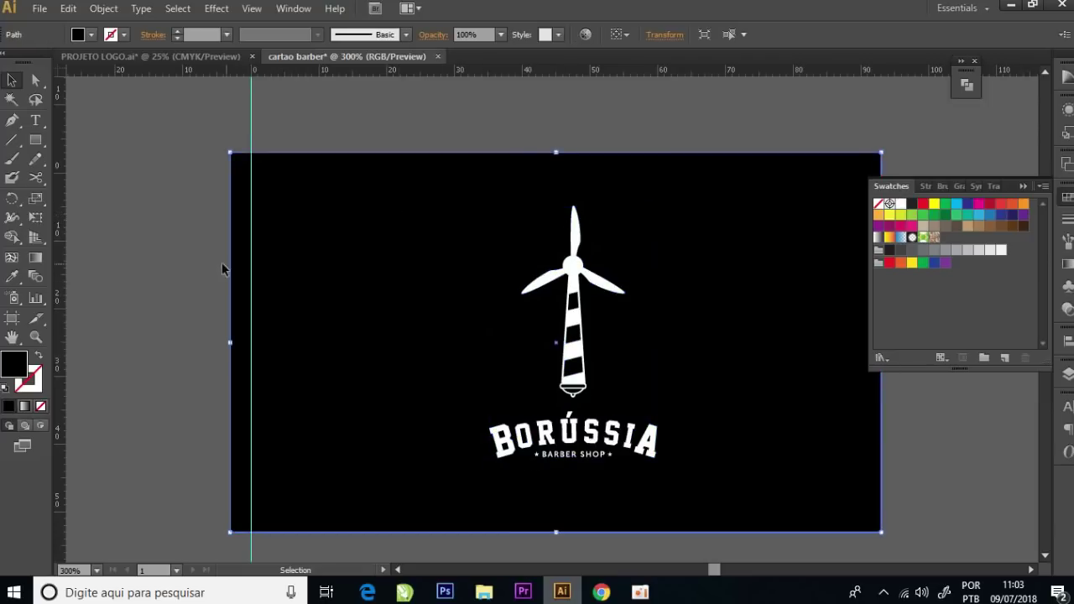
pyautogui.click(408, 96)
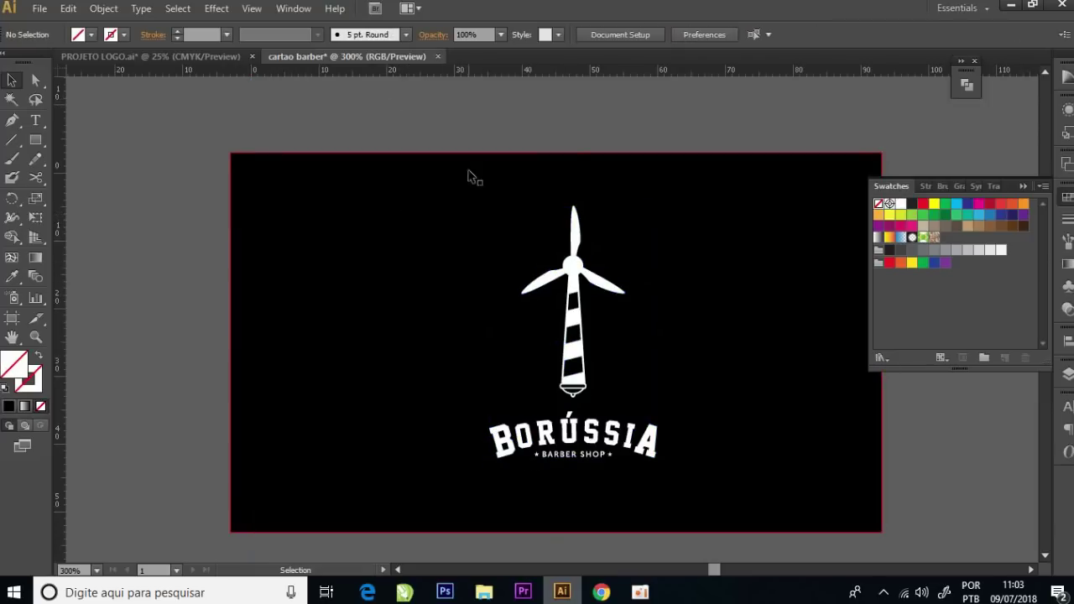
# Step: Centre the logo horizontally and vertically relative to the artboard
pyautogui.scroll(-1, 602, 243)
pyautogui.click(587, 261)
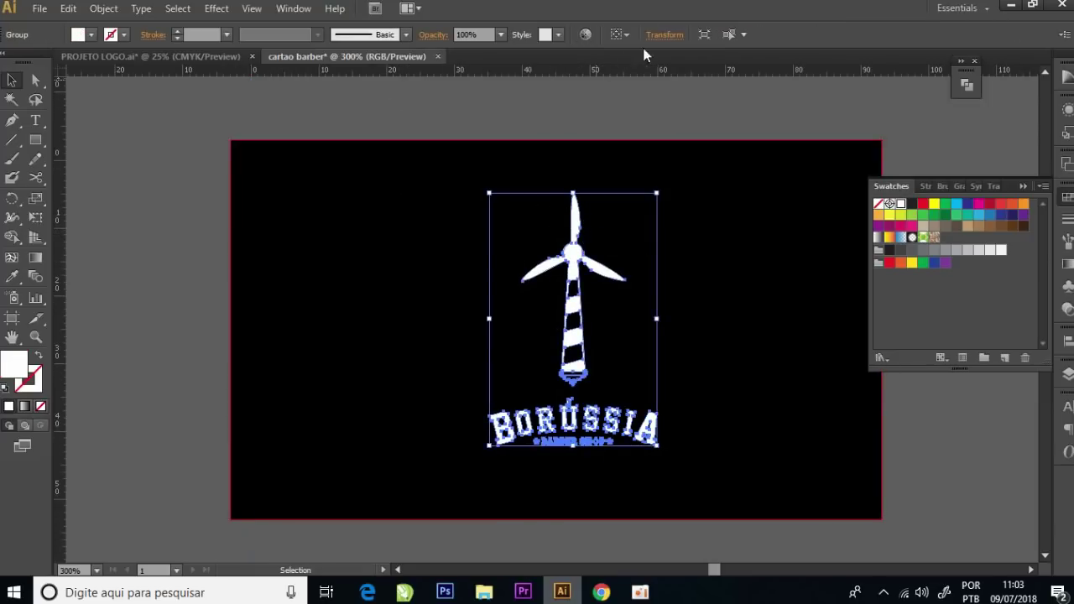
pyautogui.click(620, 34)
pyautogui.click(652, 87)
pyautogui.click(670, 35)
pyautogui.click(736, 35)
pyautogui.click(445, 134)
pyautogui.scroll(-2, 446, 134)
pyautogui.scroll(1, 469, 232)
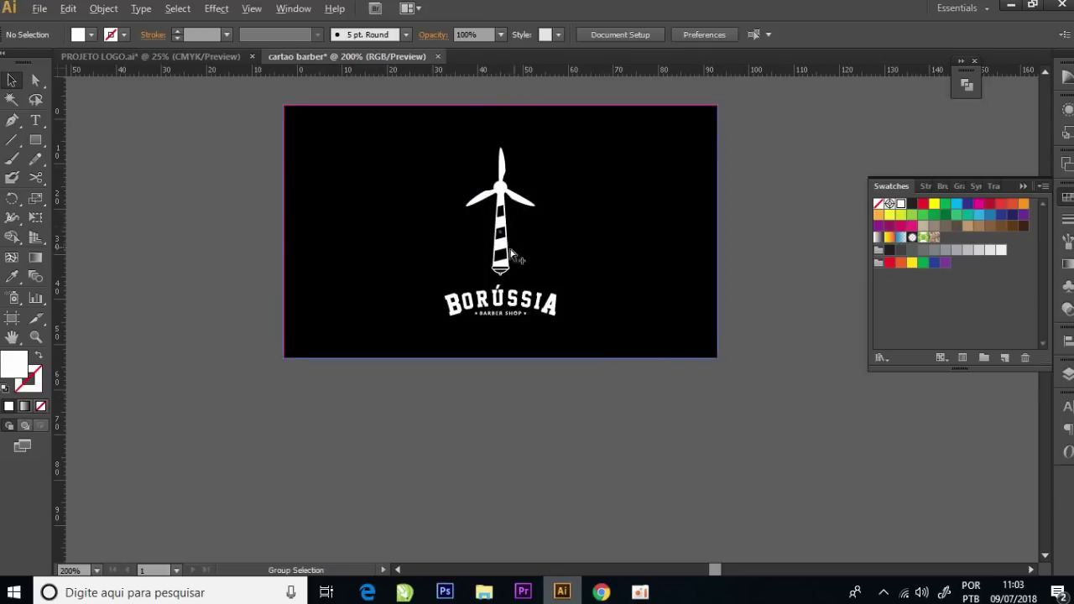
pyautogui.scroll(1, 503, 245)
pyautogui.scroll(-1, 520, 252)
pyautogui.hscroll(2, 612, 277)
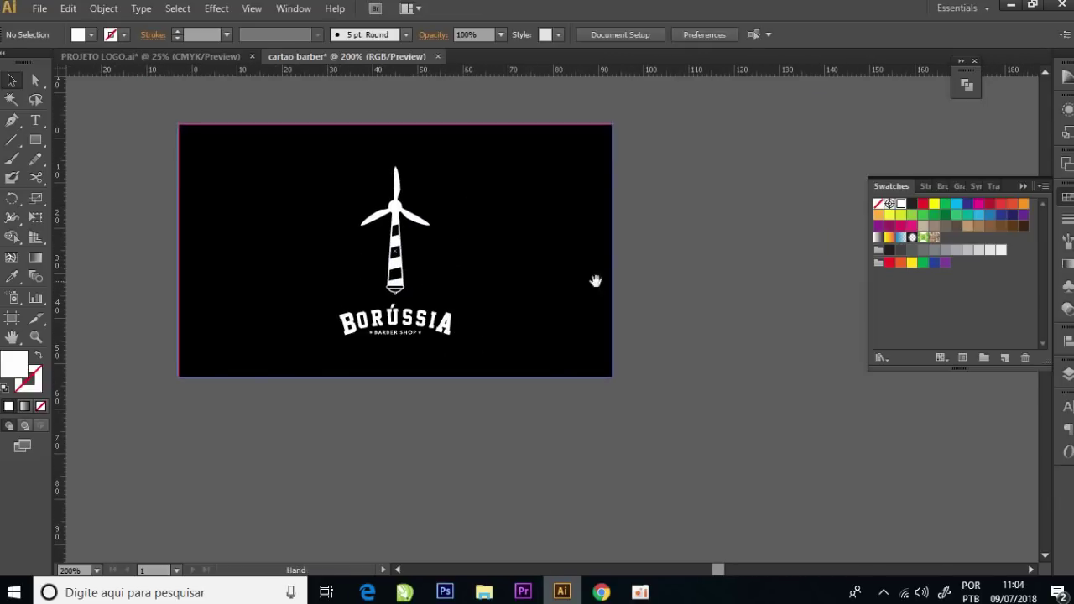
pyautogui.scroll(-1, 463, 287)
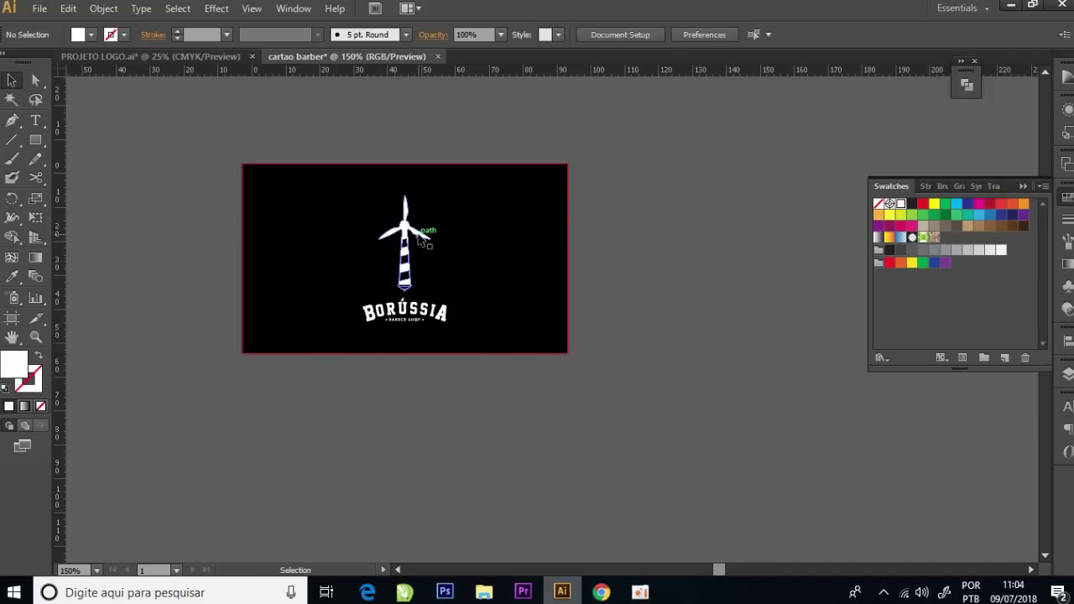
pyautogui.scroll(1, 348, 276)
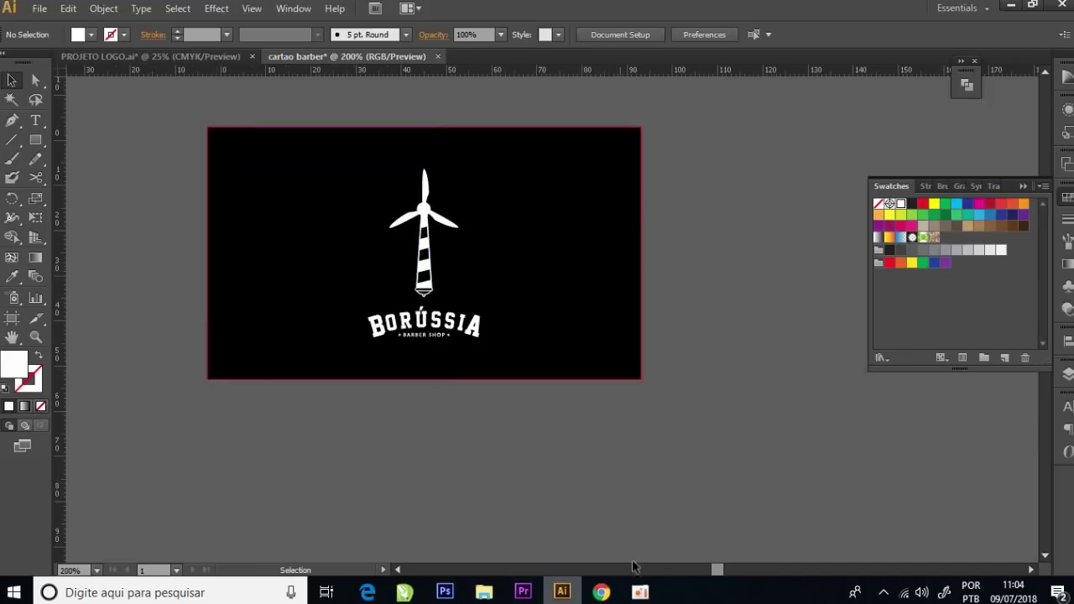
# Step: In Chrome, search Google Images for 'barber'
pyautogui.click(603, 593)
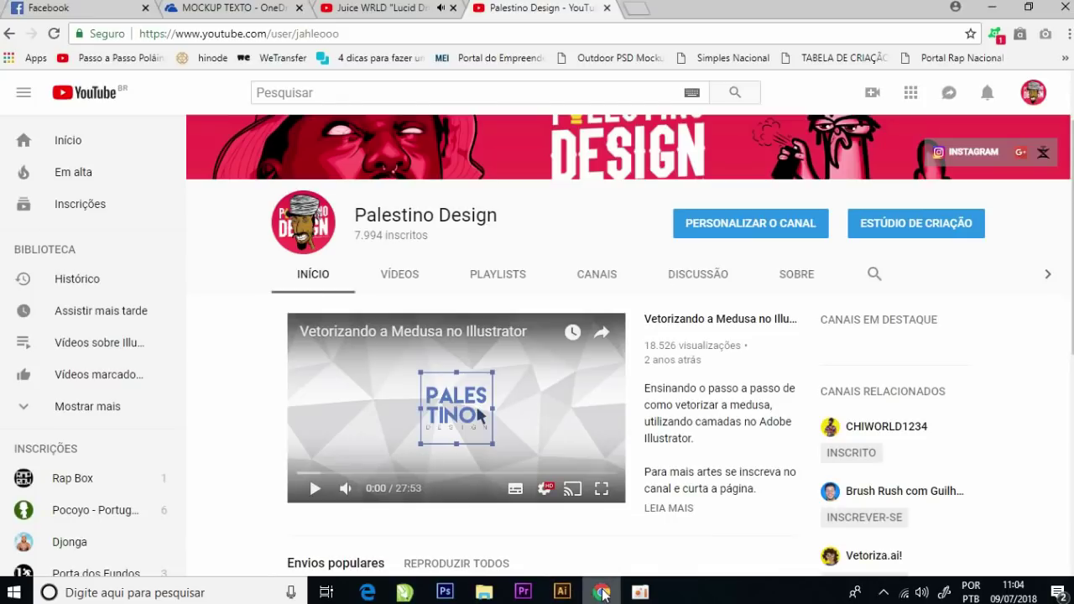
pyautogui.click(647, 8)
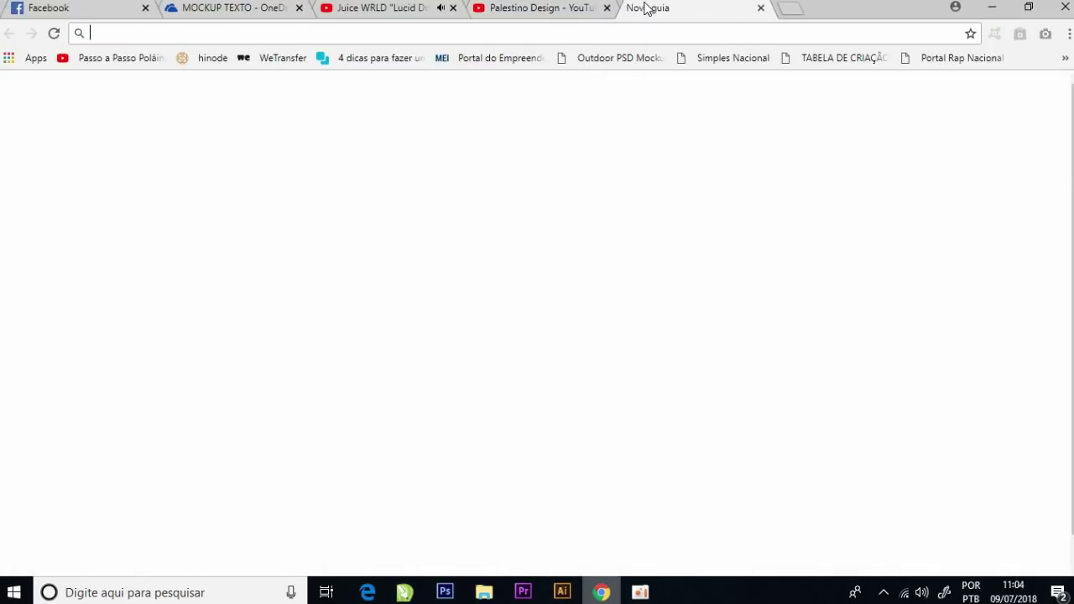
pyautogui.write('barber')
pyautogui.press('Return')
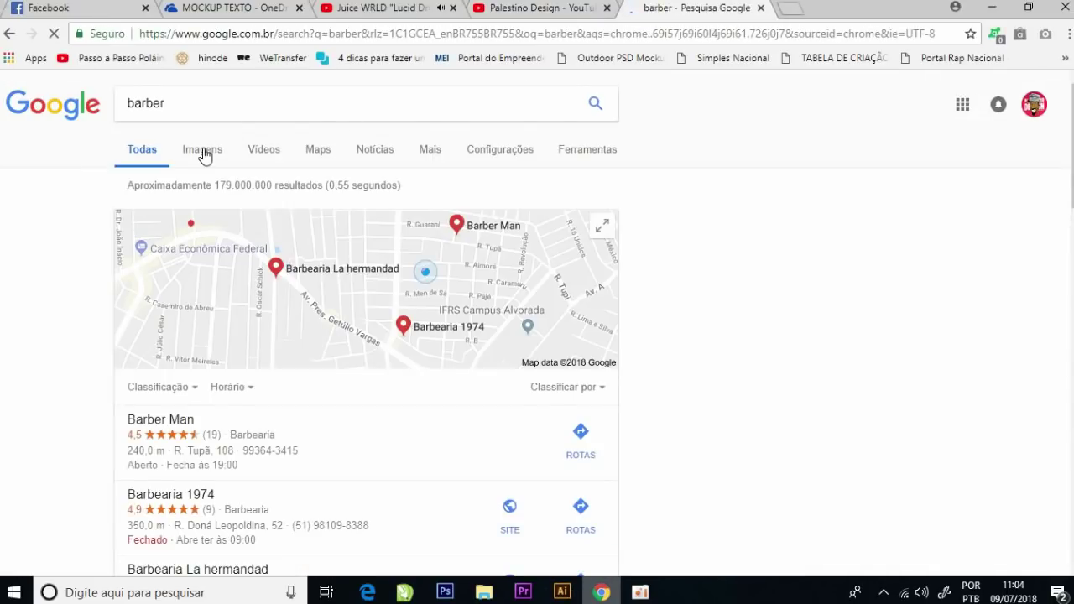
pyautogui.click(202, 151)
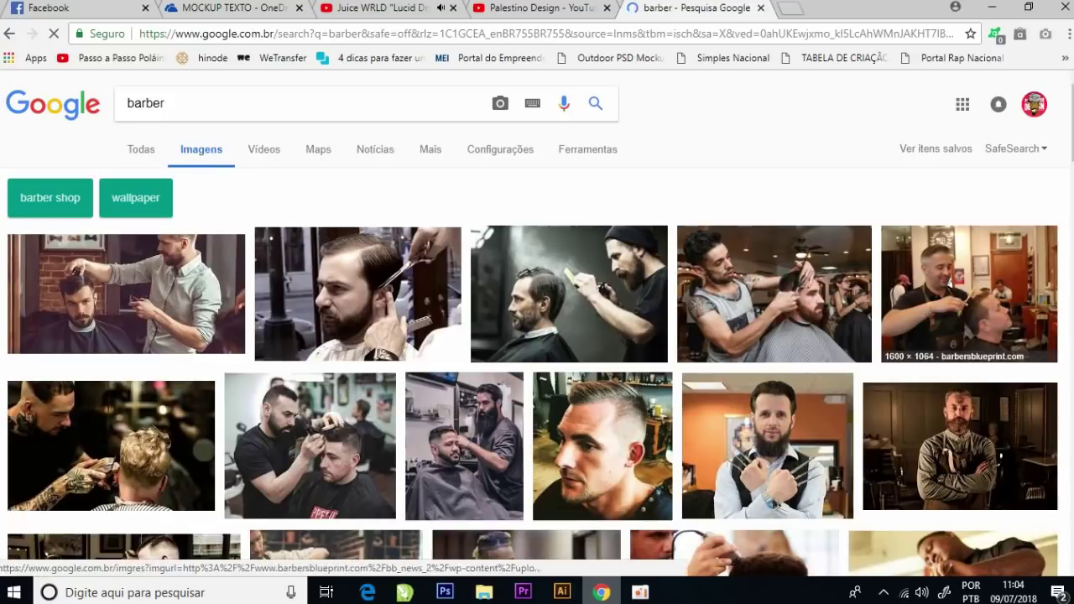
pyautogui.scroll(-1, 283, 405)
pyautogui.scroll(-2, 352, 445)
pyautogui.scroll(-2, 332, 387)
pyautogui.scroll(-3, 366, 362)
pyautogui.scroll(-3, 366, 362)
pyautogui.scroll(8, 370, 336)
pyautogui.scroll(2, 383, 163)
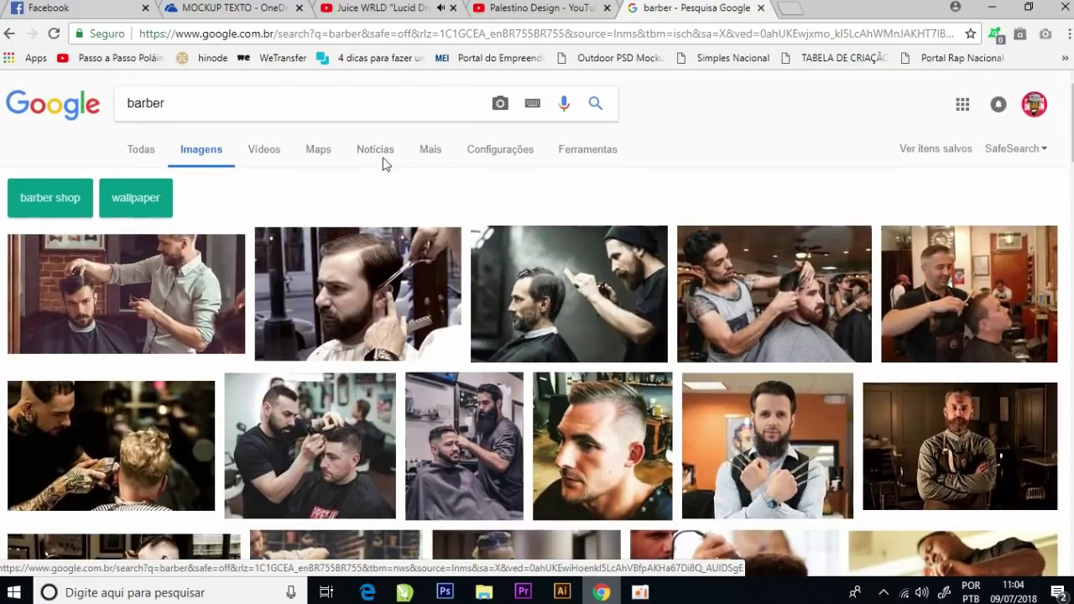
# Step: Filter results to large images and copy the barbershop chairs photo to the clipboard
pyautogui.click(613, 163)
pyautogui.click(147, 179)
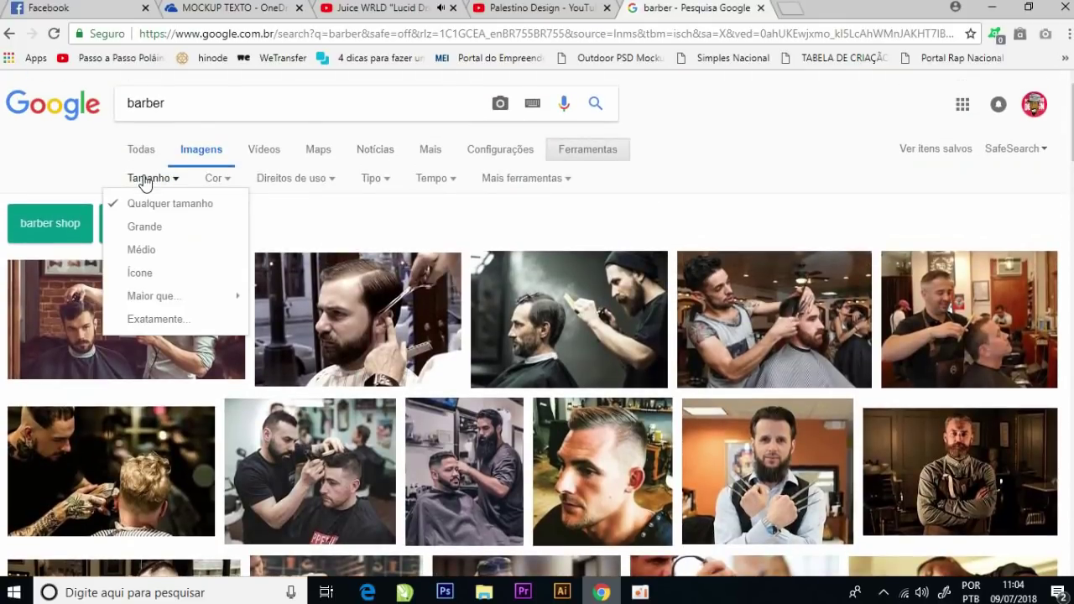
pyautogui.click(143, 227)
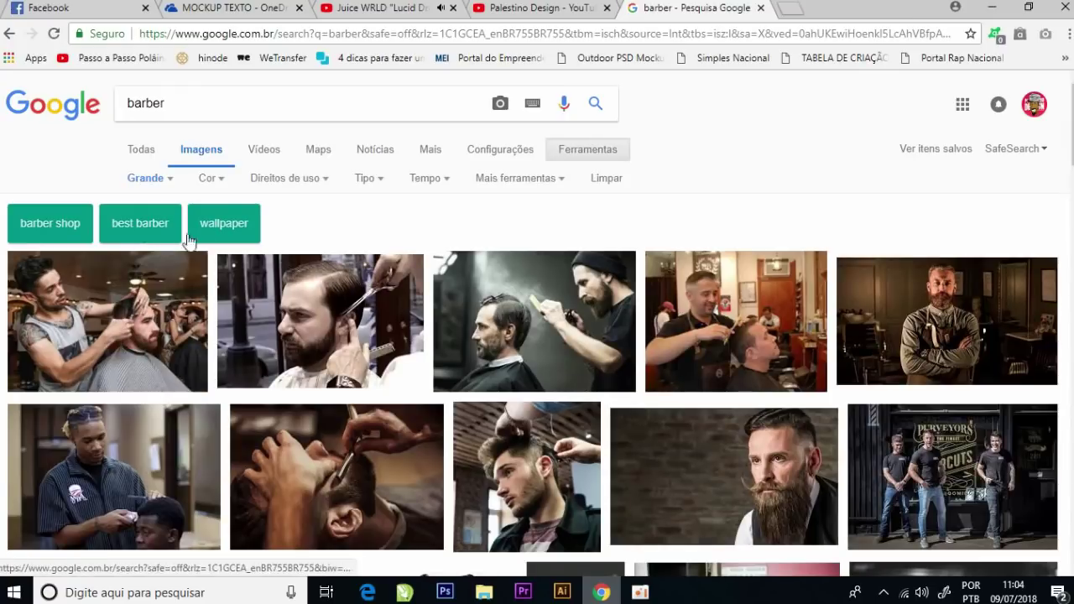
pyautogui.scroll(-1, 164, 285)
pyautogui.scroll(1, 164, 285)
pyautogui.scroll(-2, 210, 201)
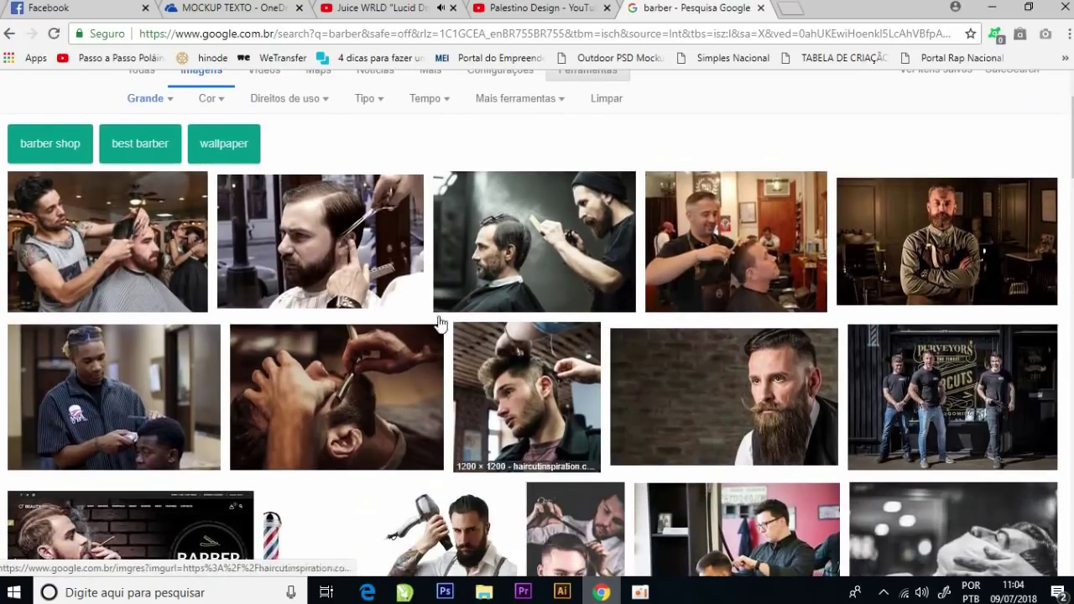
pyautogui.scroll(-3, 432, 347)
pyautogui.scroll(-3, 406, 358)
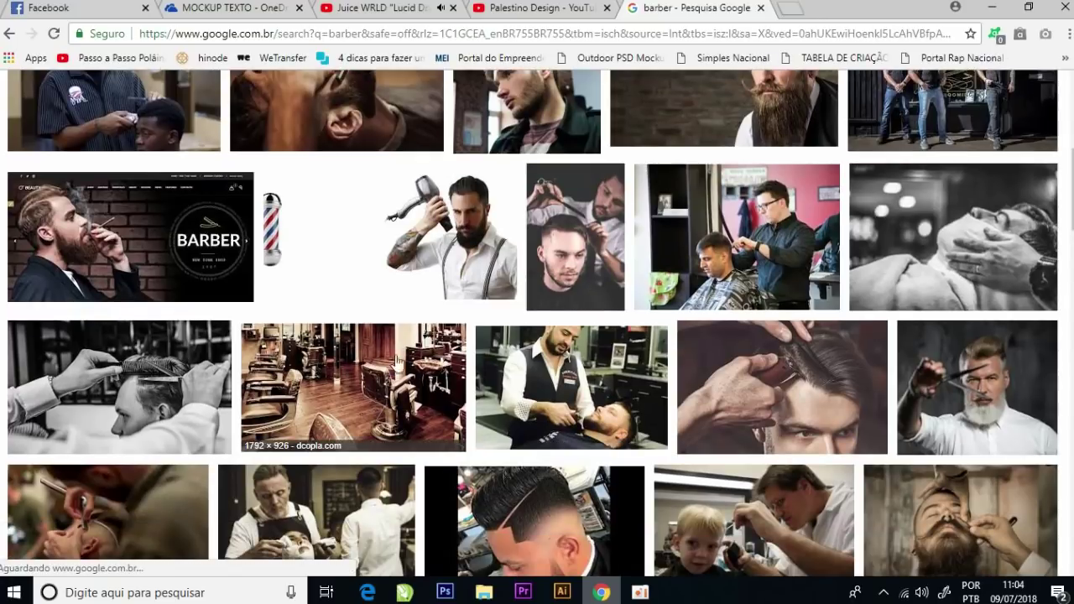
pyautogui.middleClick(353, 385)
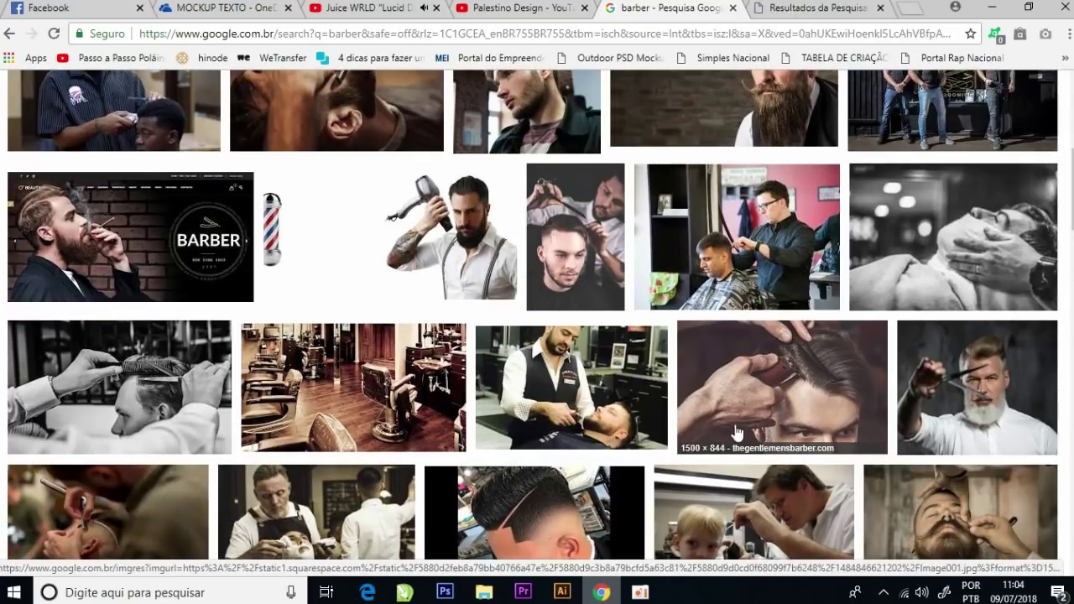
pyautogui.click(827, 5)
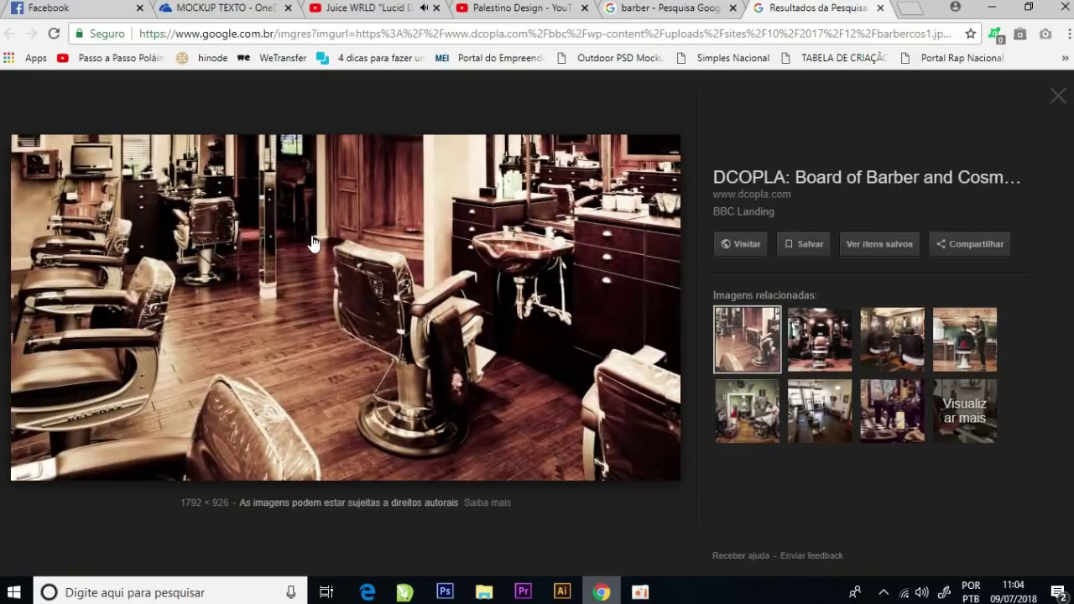
pyautogui.rightClick(311, 243)
pyautogui.click(407, 403)
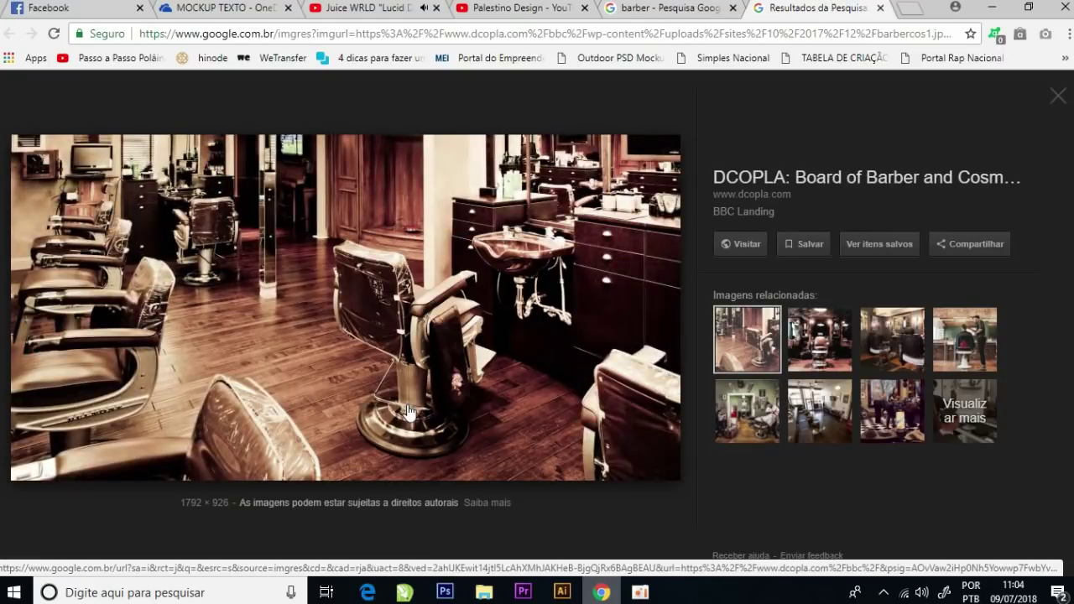
pyautogui.hotkey('alt', 'Tab')
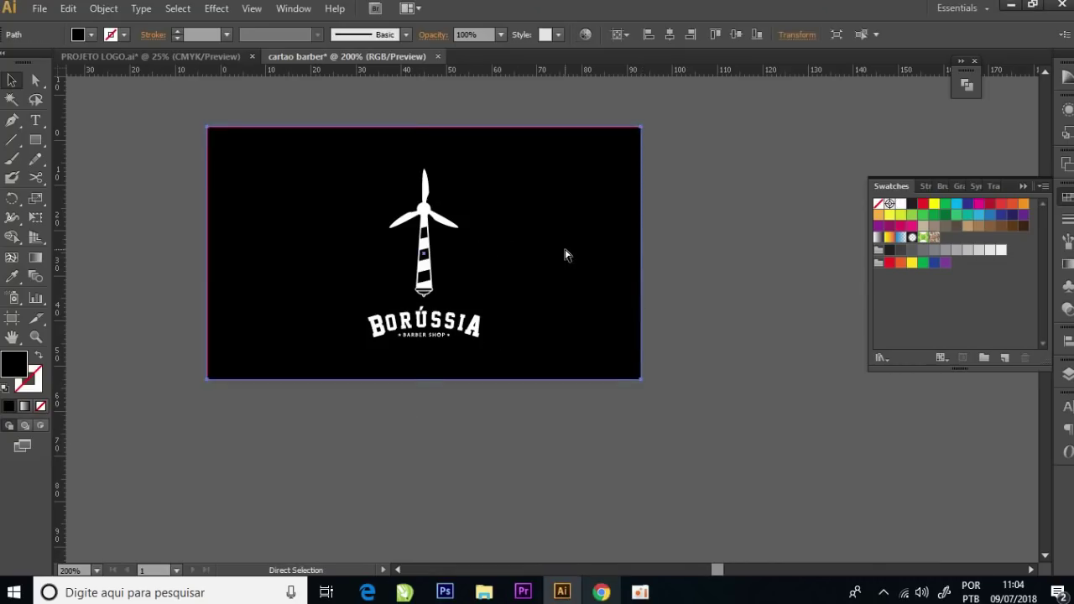
# Step: Paste the barbershop photo and resize it to cover the whole card
pyautogui.hotkey('ctrl', 'v')
pyautogui.keyDown('alt'); pyautogui.scroll(-1, 571, 271); pyautogui.keyUp('alt')
pyautogui.keyDown('alt'); pyautogui.scroll(-1, 550, 272); pyautogui.keyUp('alt')
pyautogui.keyDown('alt'); pyautogui.scroll(-2, 545, 273); pyautogui.keyUp('alt')
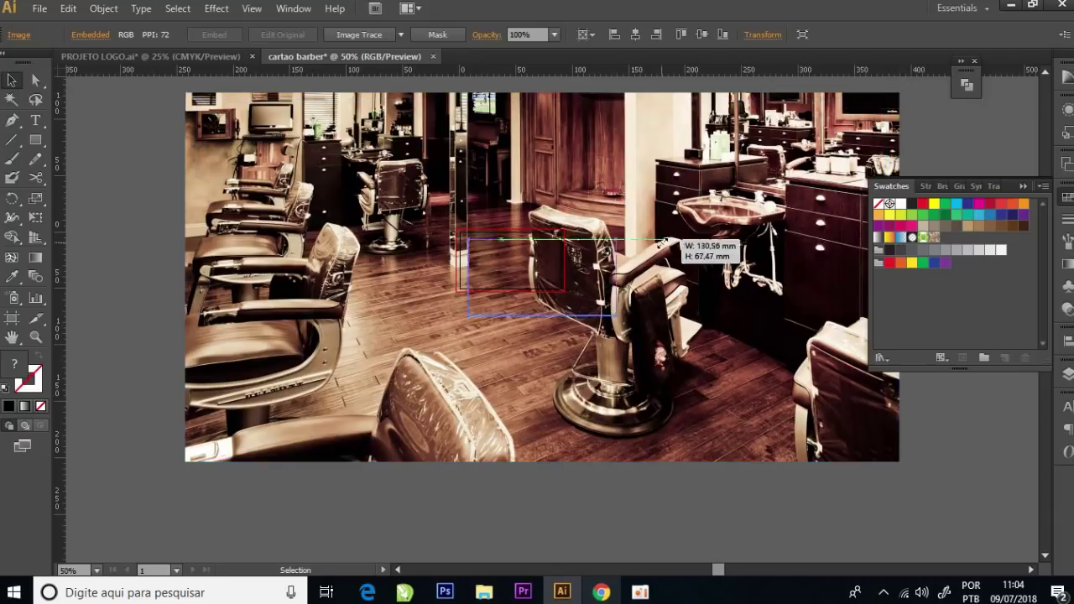
pyautogui.moveTo(900, 94); pyautogui.dragTo(609, 244)
pyautogui.keyDown('alt'); pyautogui.scroll(4, 598, 277); pyautogui.keyUp('alt')
pyautogui.moveTo(568, 150)
pyautogui.mouseDown()
pyautogui.moveTo(474, 203)
pyautogui.moveTo(417, 261)
pyautogui.moveTo(431, 159)
pyautogui.moveTo(426, 240)
pyautogui.mouseUp()
pyautogui.click(520, 197)
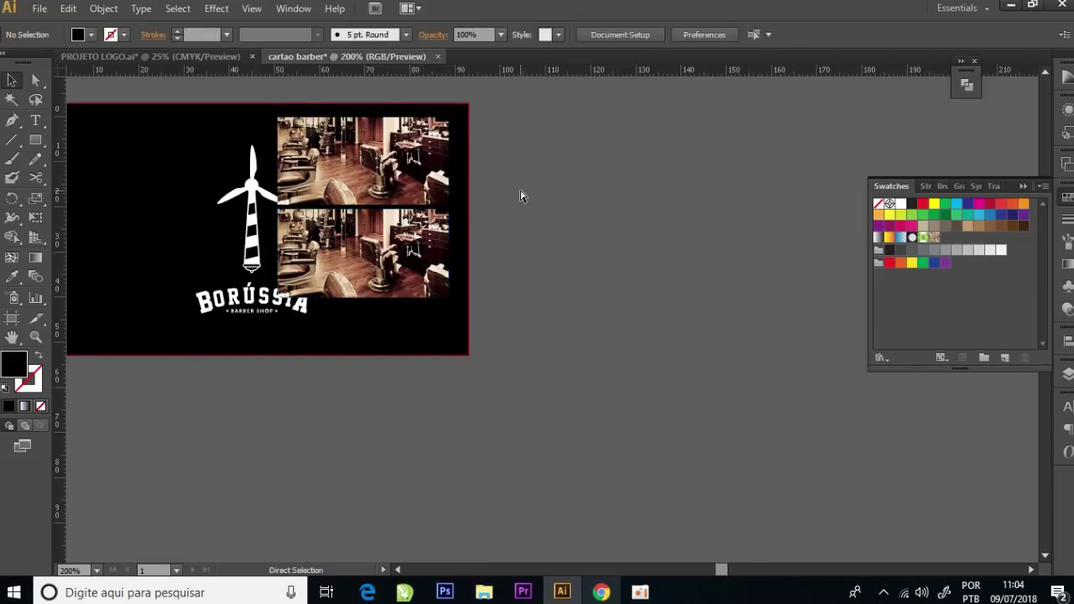
pyautogui.hotkey('ctrl', 'z')
pyautogui.hotkey('ctrl', 'z')
pyautogui.keyDown('alt'); pyautogui.scroll(-3, 681, 176); pyautogui.keyUp('alt')
pyautogui.moveTo(537, 204); pyautogui.dragTo(603, 162)
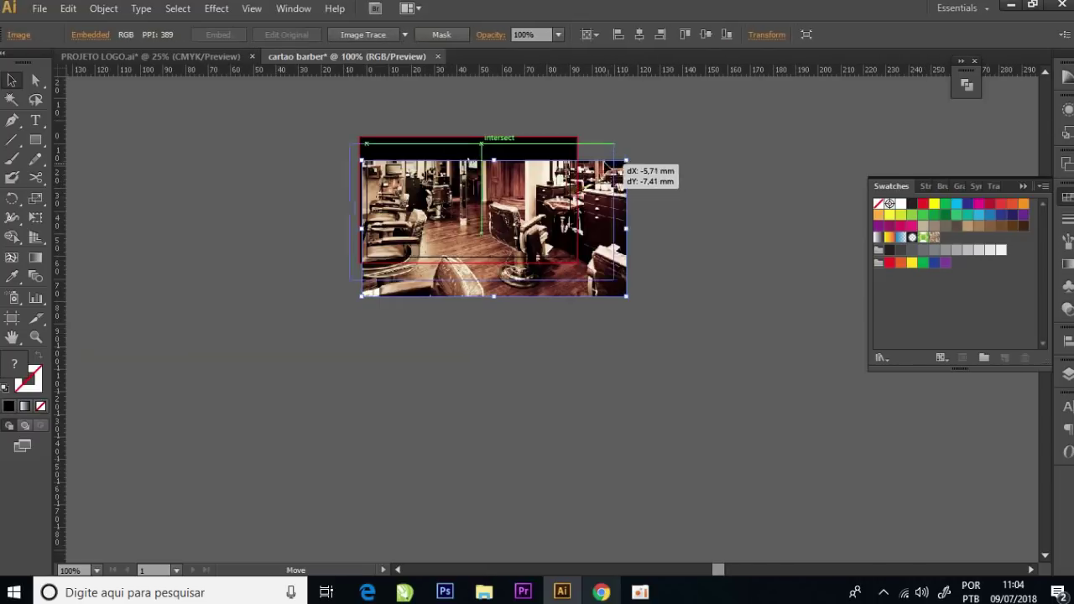
pyautogui.keyDown('alt'); pyautogui.scroll(2, 602, 162); pyautogui.keyUp('alt')
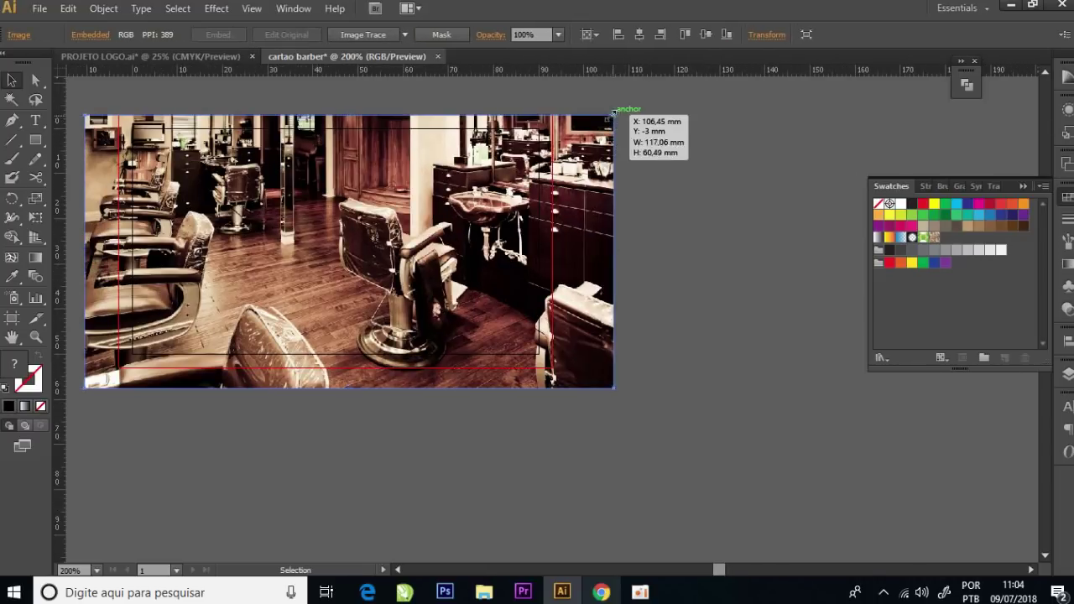
pyautogui.moveTo(614, 117); pyautogui.dragTo(602, 120)
pyautogui.moveTo(585, 390); pyautogui.dragTo(585, 391)
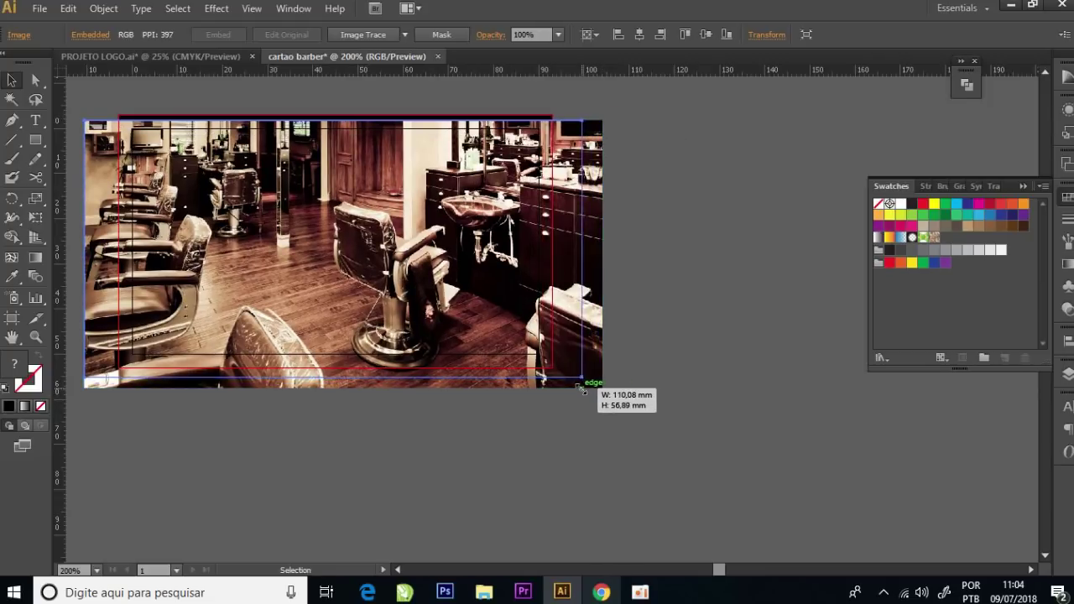
pyautogui.scroll(-2, 693, 326)
pyautogui.scroll(2, 404, 242)
pyautogui.moveTo(376, 206); pyautogui.dragTo(357, 196)
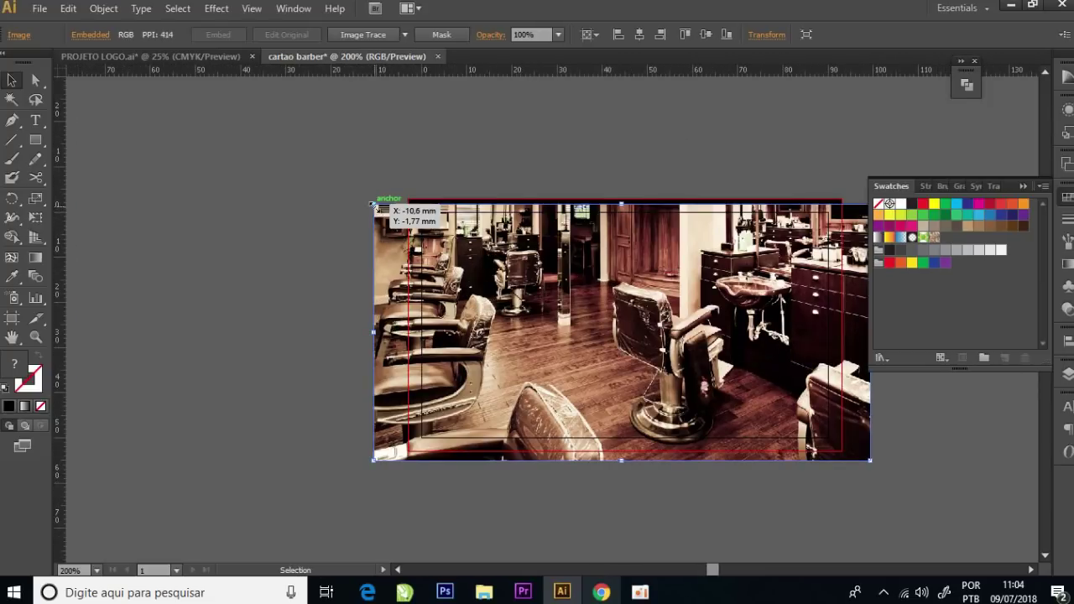
pyautogui.scroll(1, 631, 248)
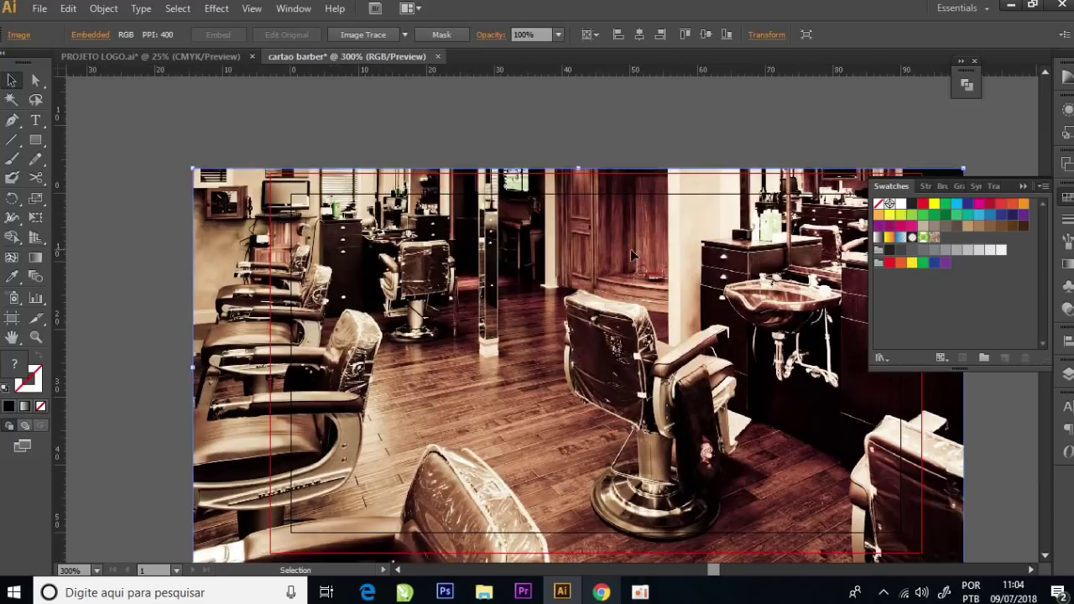
# Step: Reorder the stacking so the photo sits above the black background, beneath the logo
pyautogui.hotkey('ctrl', 'shift', '[')
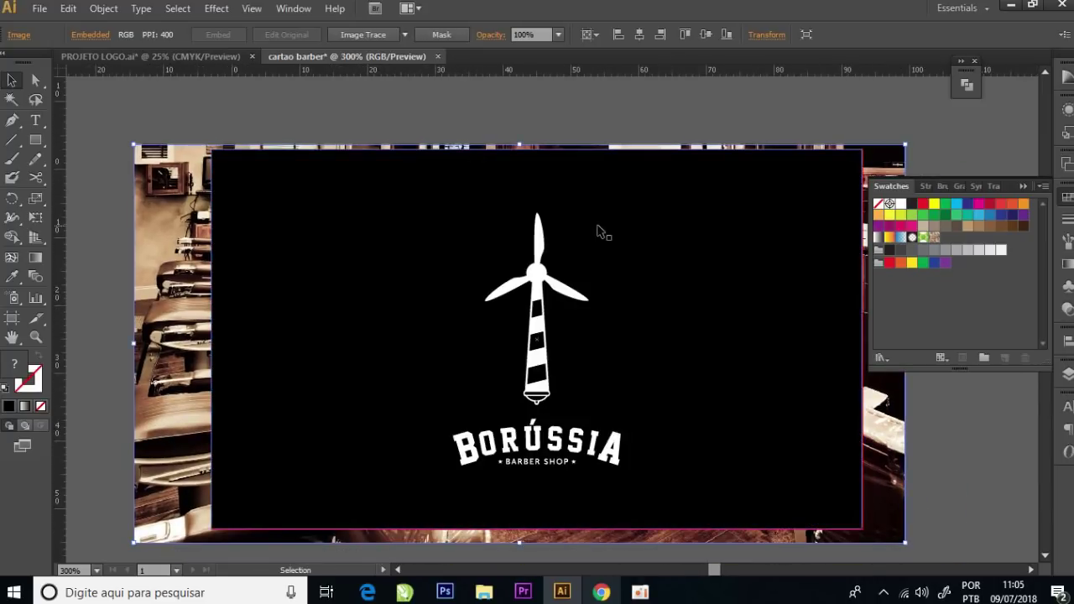
pyautogui.click(824, 187)
pyautogui.hotkey('ctrl', 'shift', '[')
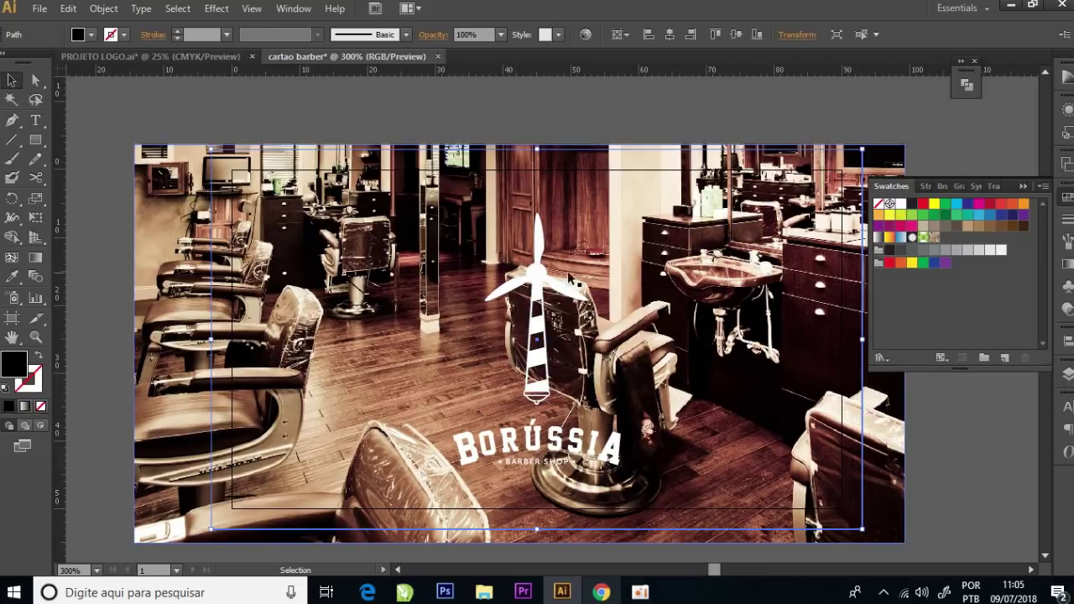
pyautogui.hotkey('ctrl', '-')
pyautogui.hotkey('ctrl', '-')
pyautogui.hotkey('ctrl', '+')
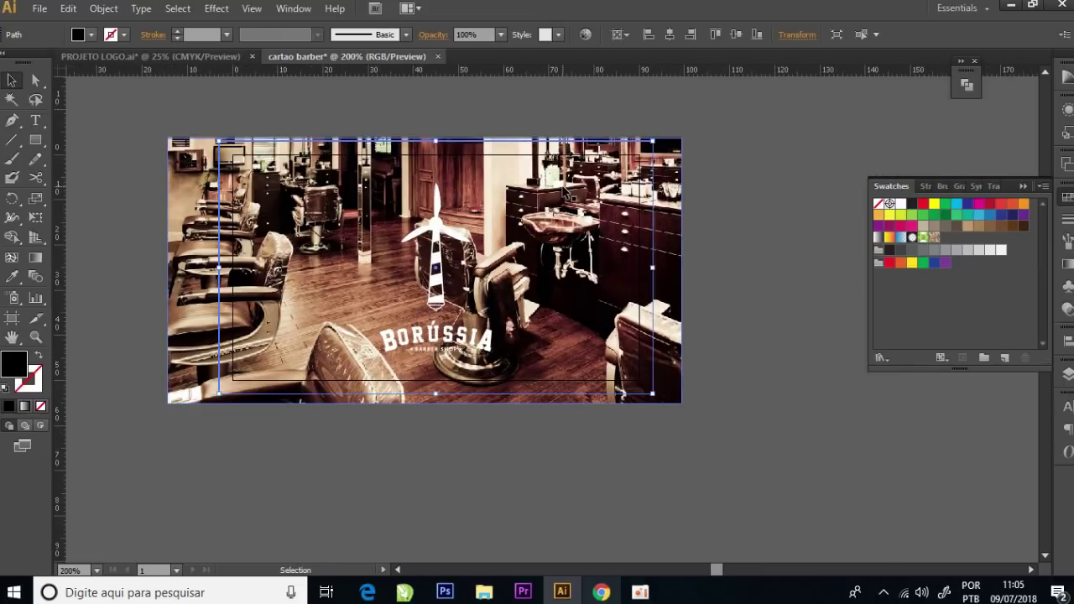
pyautogui.click(567, 194)
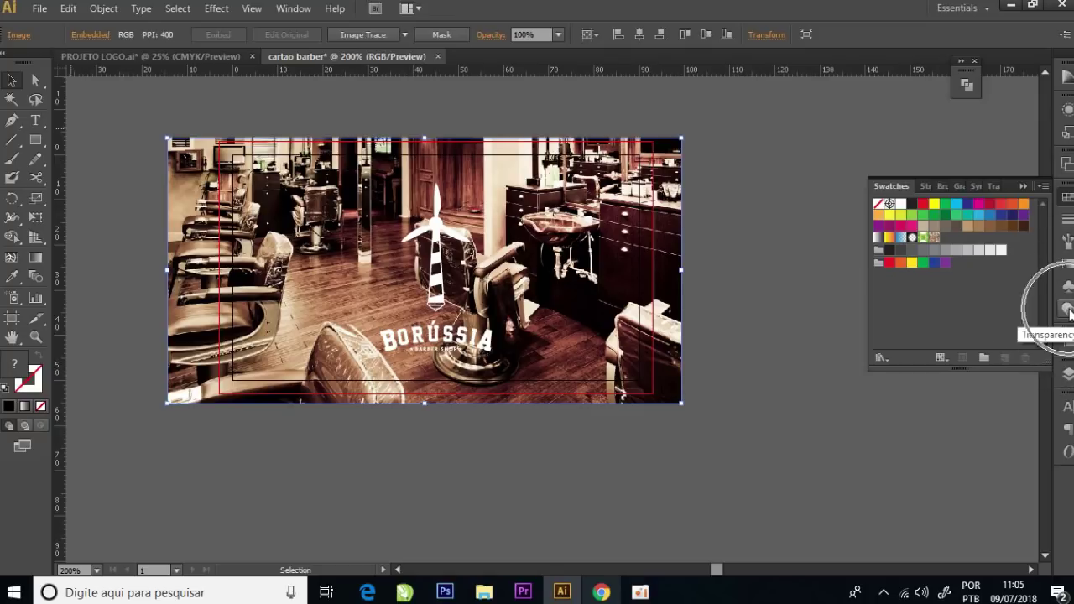
# Step: Set the barbershop photo's blending mode to Luminosity in the Transparency settings
pyautogui.click(278, 11)
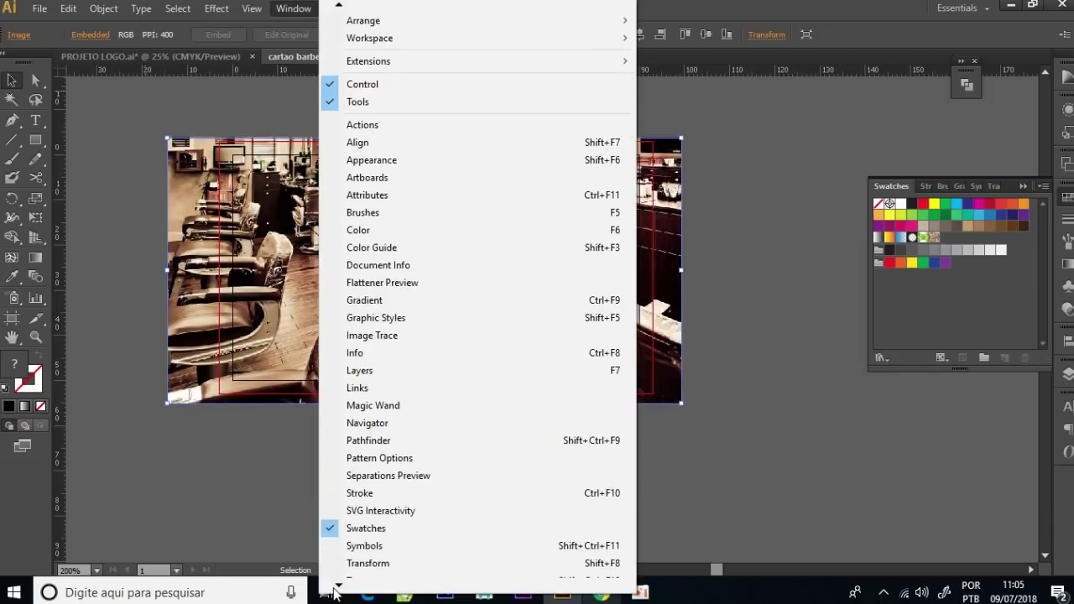
pyautogui.click(691, 501)
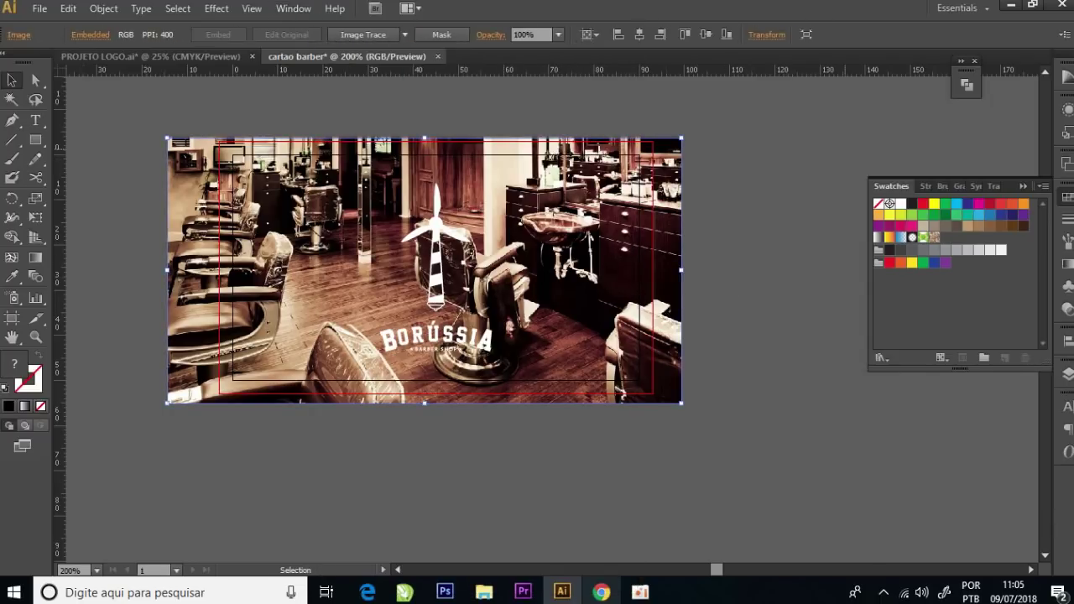
pyautogui.click(1068, 309)
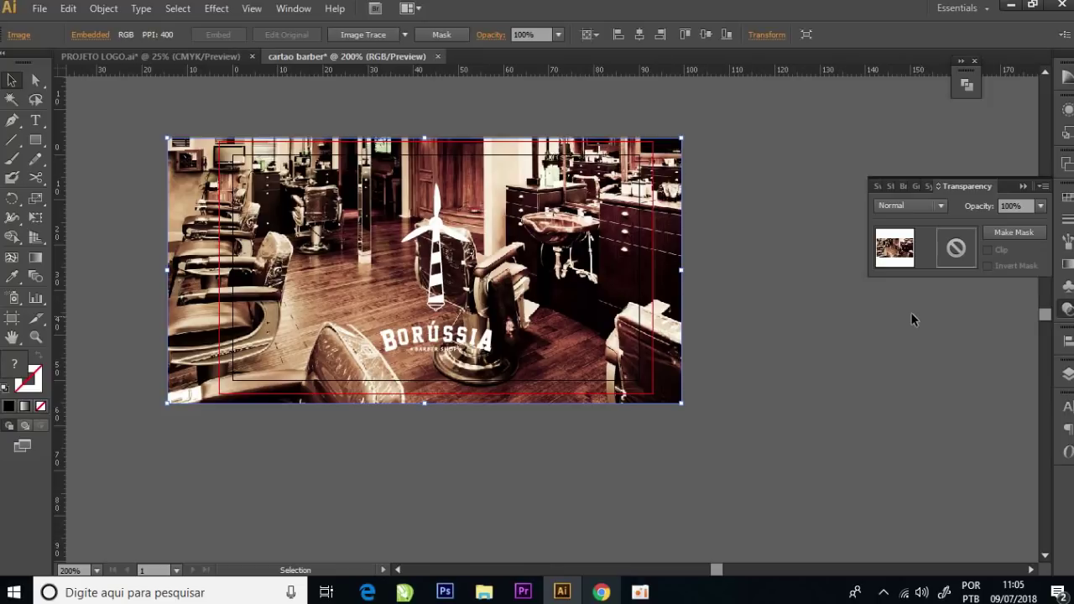
pyautogui.click(932, 205)
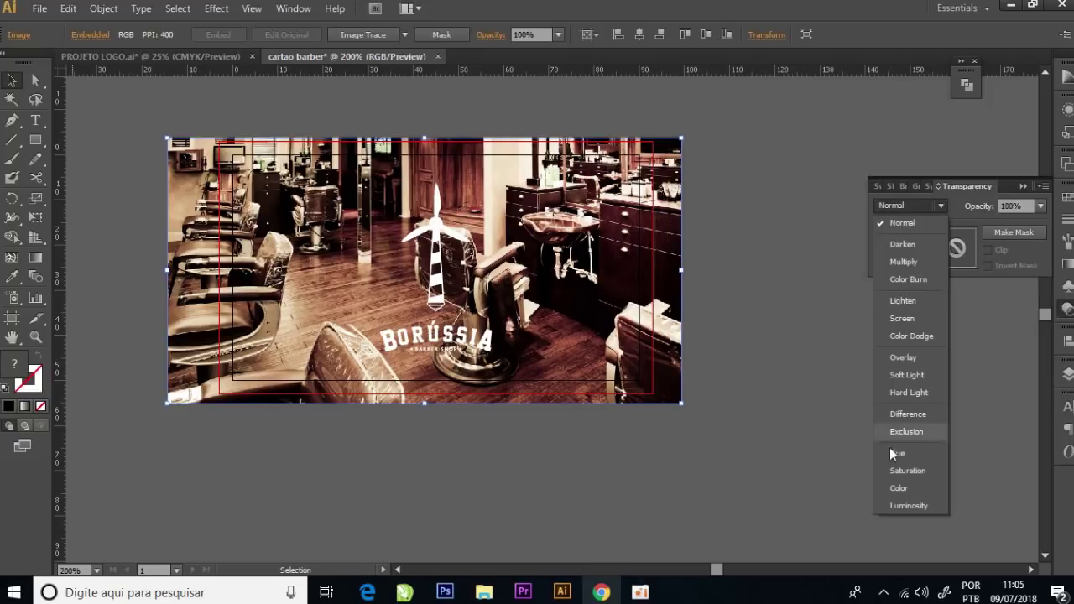
pyautogui.click(900, 509)
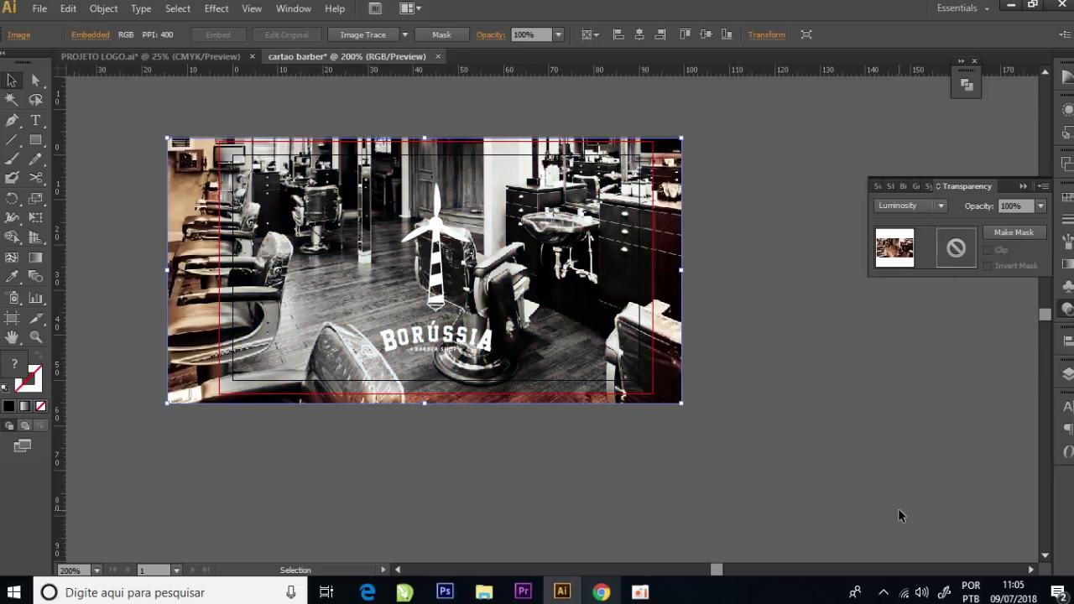
# Step: Lower the photo's opacity to 40% and deselect to preview the card
pyautogui.click(1042, 206)
pyautogui.click(1029, 303)
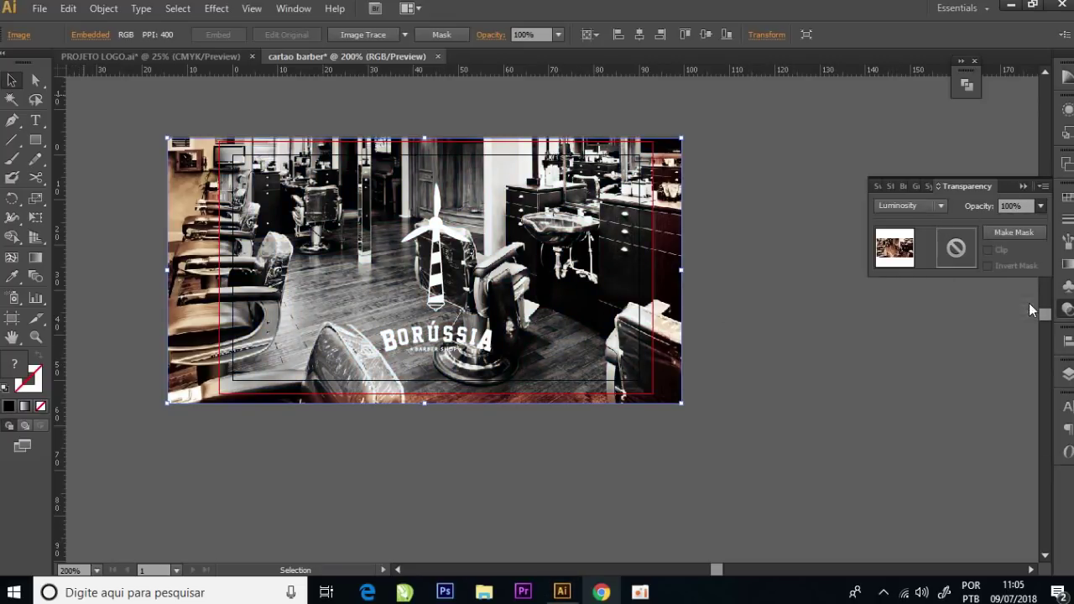
pyautogui.click(1042, 206)
pyautogui.click(1025, 291)
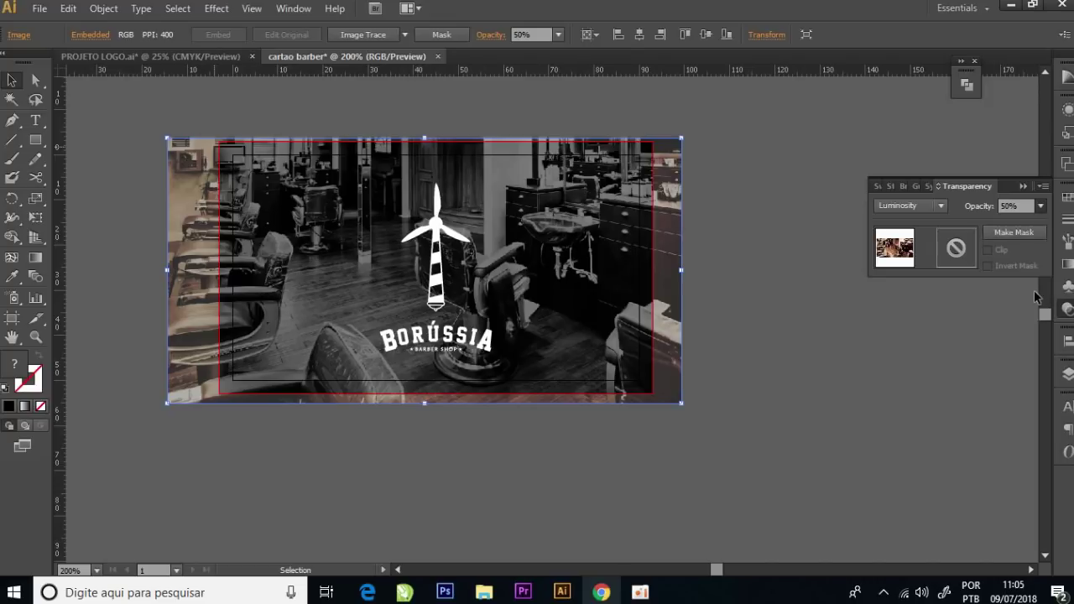
pyautogui.click(1041, 205)
pyautogui.click(1025, 278)
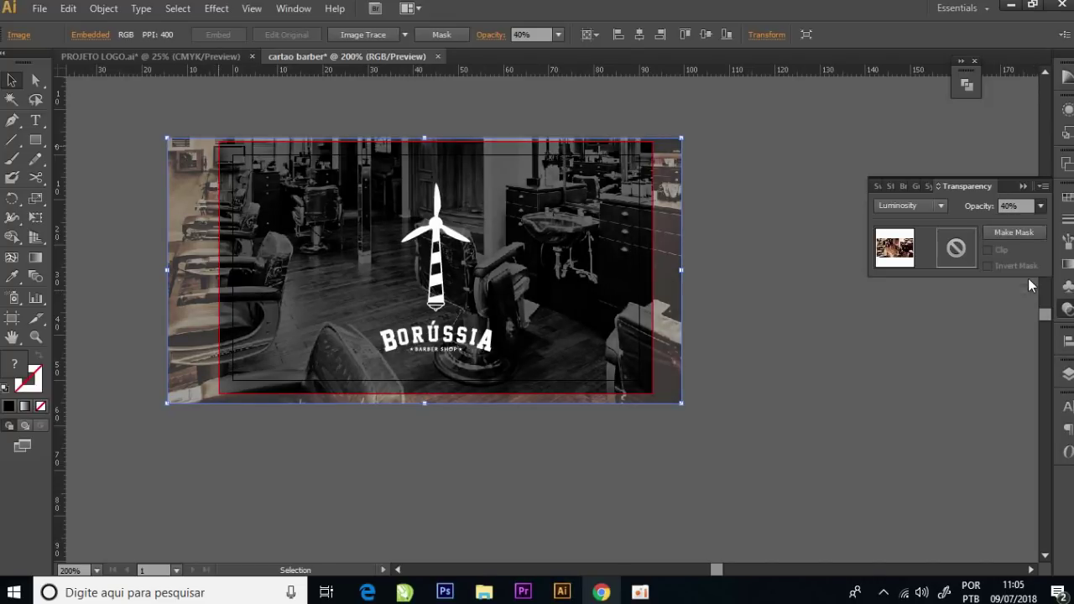
pyautogui.click(708, 359)
pyautogui.scroll(2, 422, 254)
pyautogui.scroll(1, 421, 254)
pyautogui.scroll(-2, 427, 269)
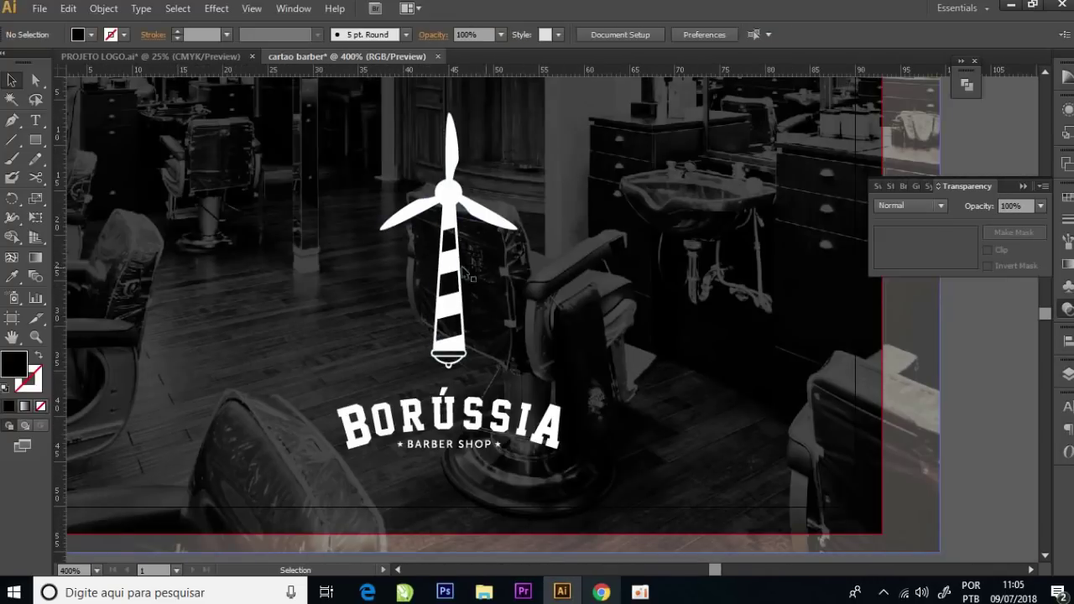
pyautogui.scroll(-2, 444, 310)
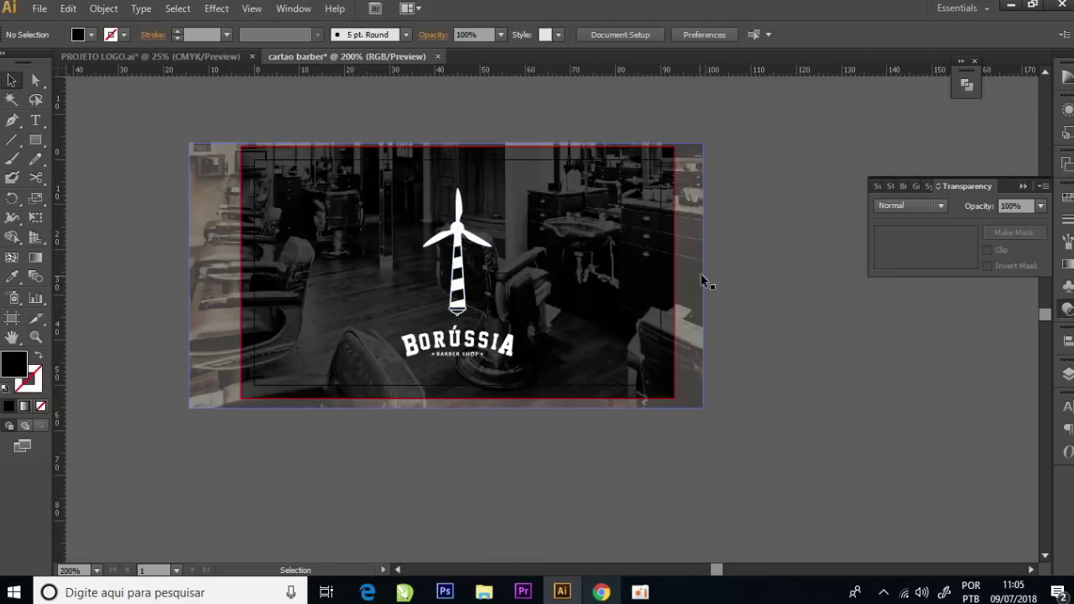
# Step: Draw a 96 × 56 mm rectangle over the card and make it a clipping mask for the photo
pyautogui.scroll(1, 692, 243)
pyautogui.scroll(-1, 663, 210)
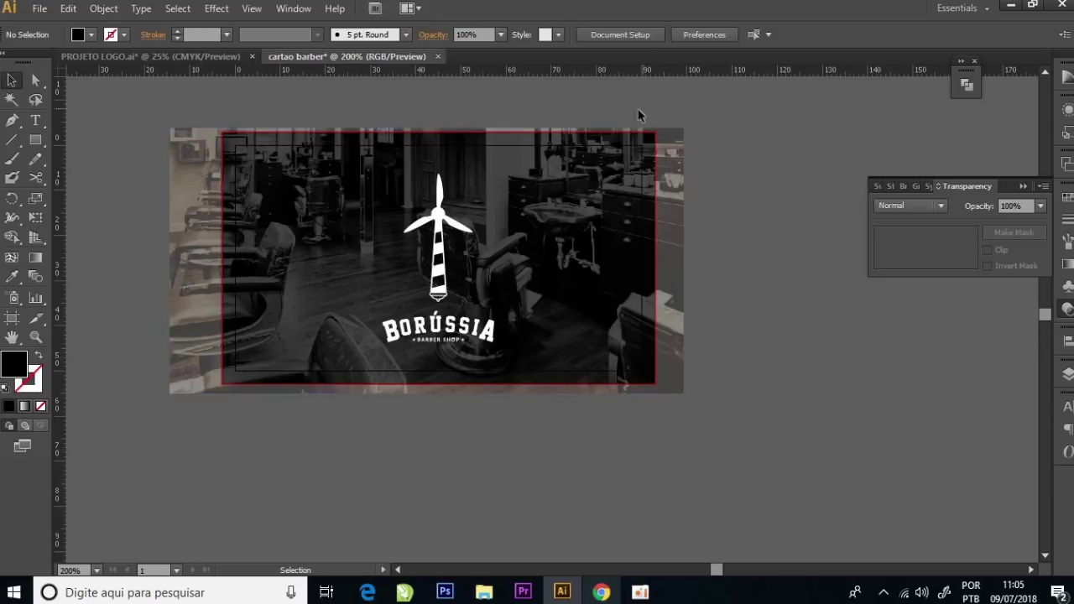
pyautogui.click(37, 141)
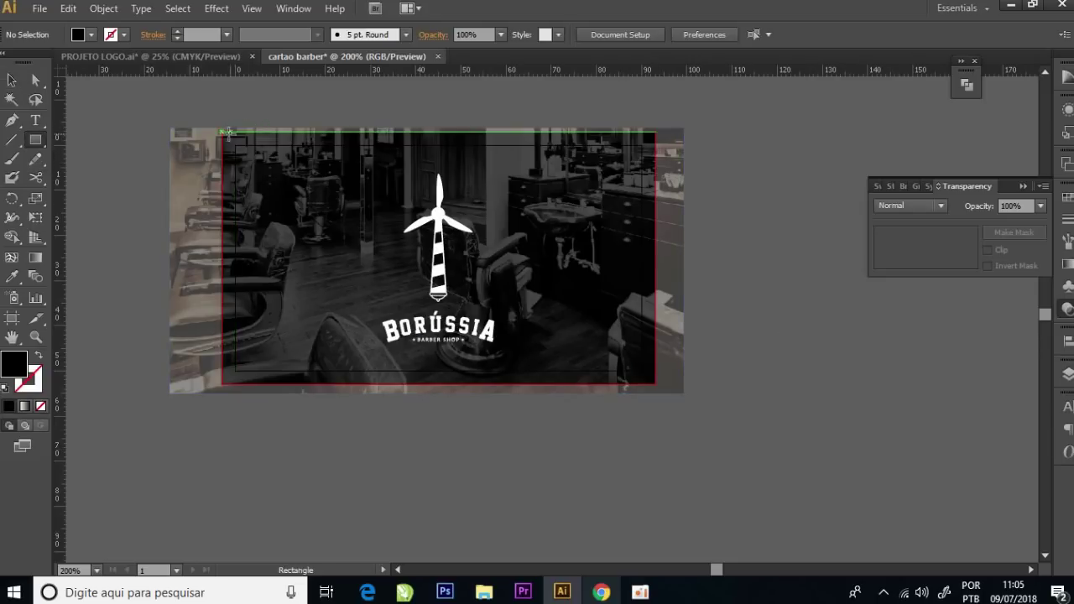
pyautogui.moveTo(221, 131); pyautogui.dragTo(655, 384)
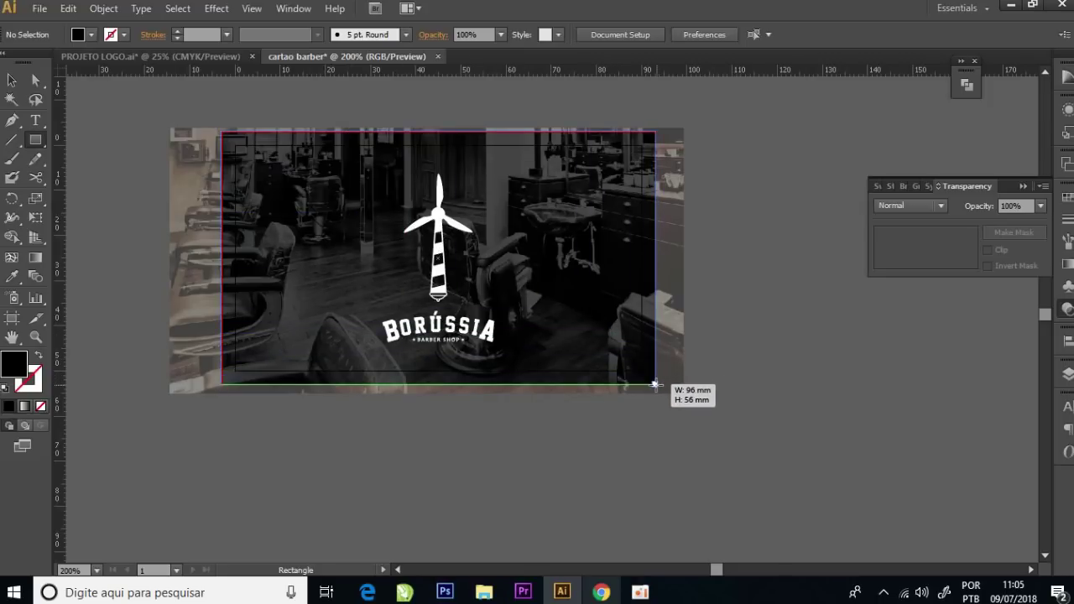
pyautogui.press('v')
pyautogui.keyDown('shift'); pyautogui.click(678, 233); pyautogui.keyUp('shift')
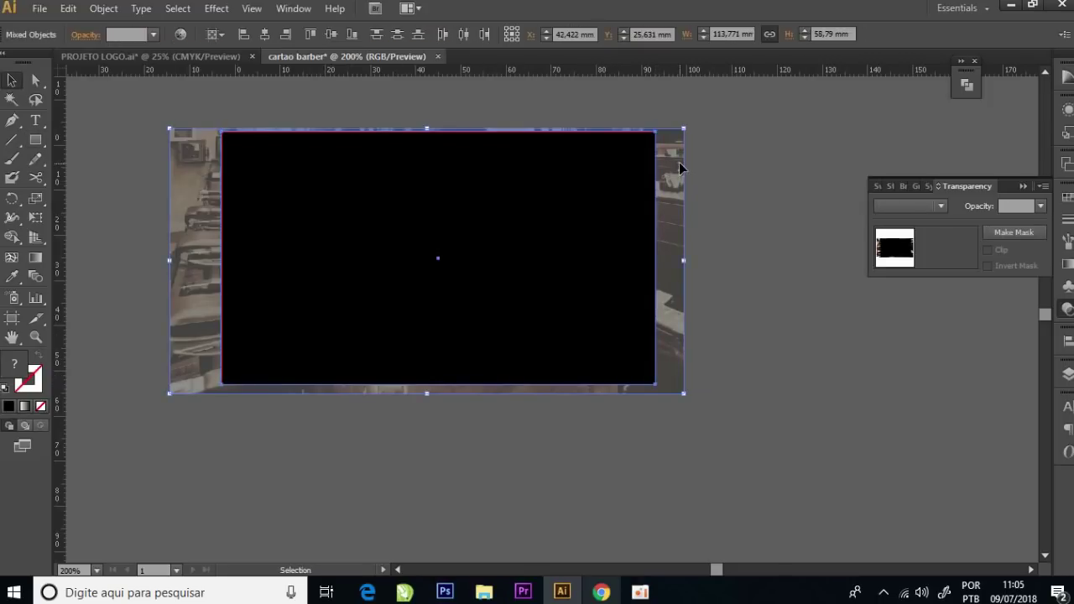
pyautogui.rightClick(680, 165)
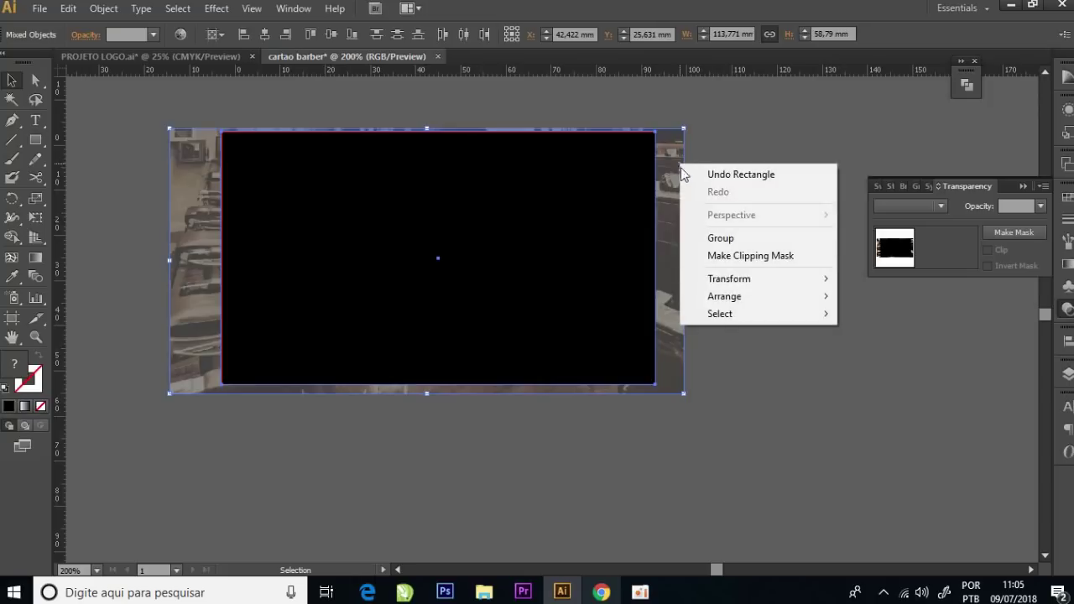
pyautogui.click(721, 256)
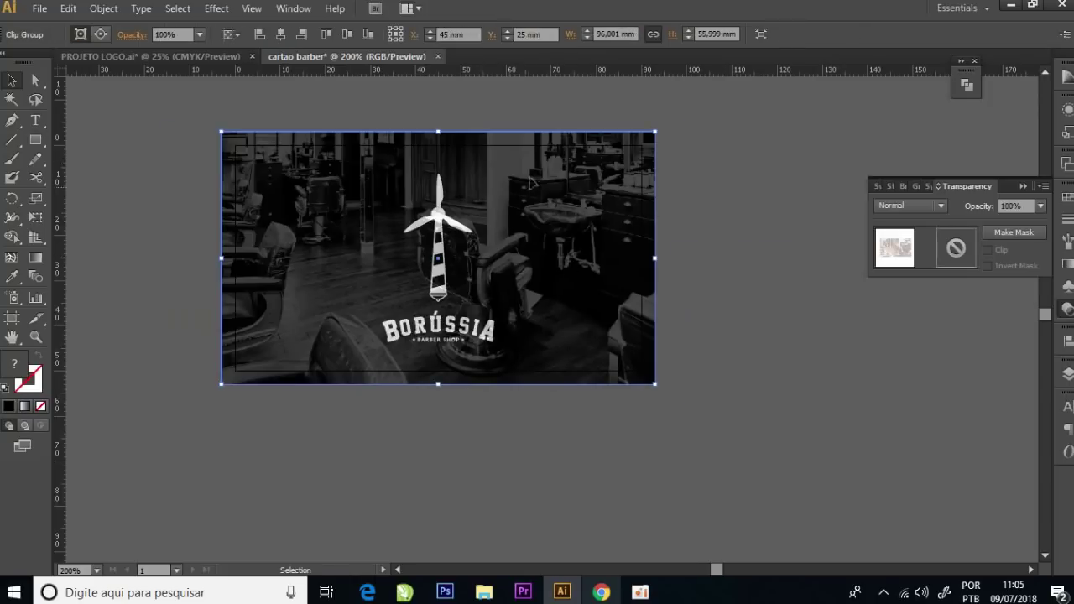
pyautogui.scroll(2, 439, 222)
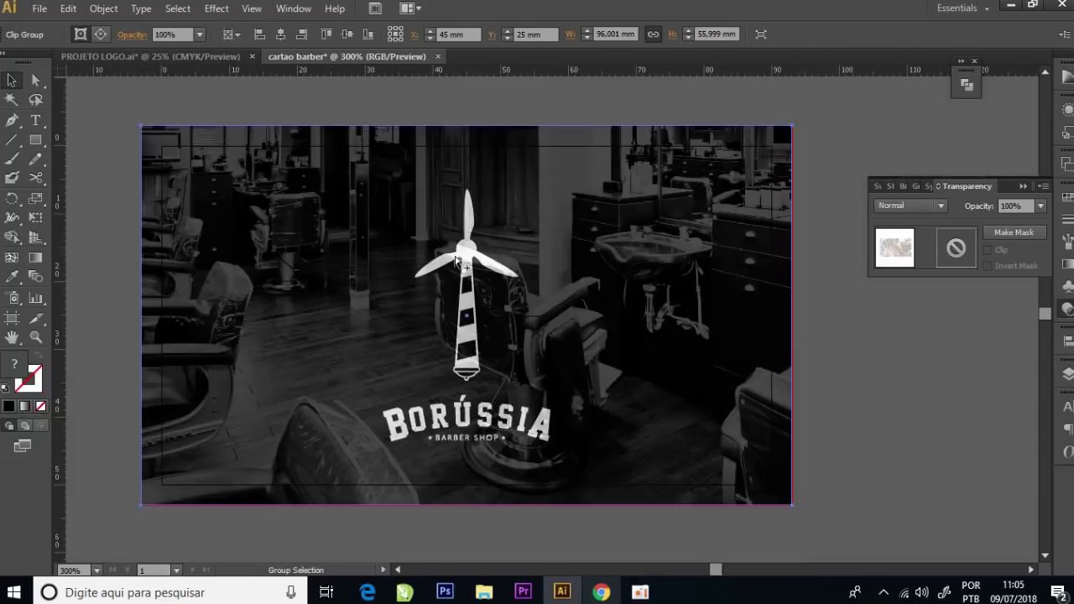
pyautogui.scroll(-1, 457, 262)
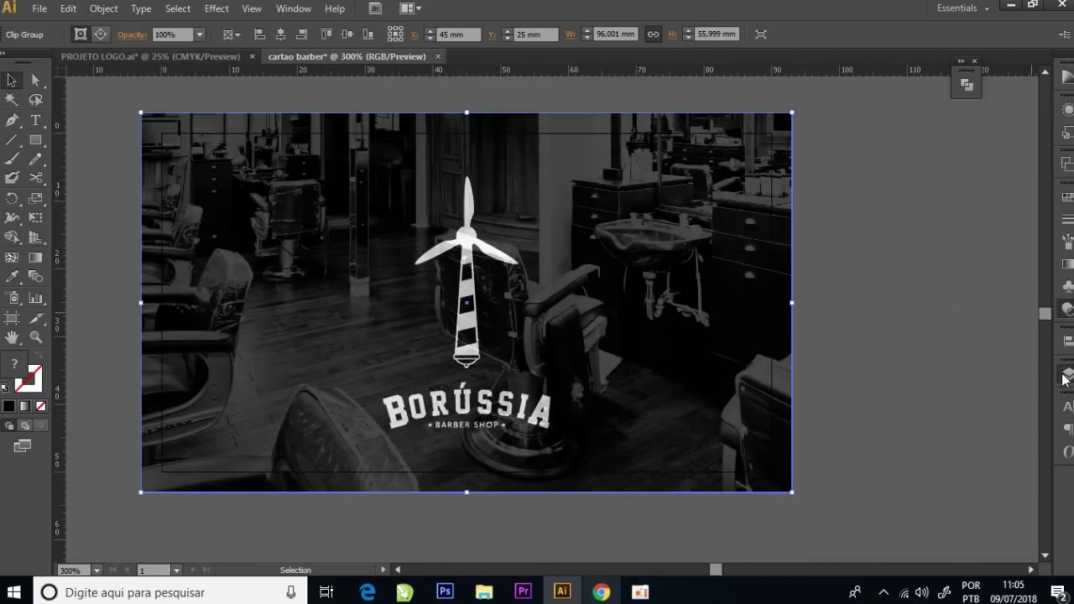
# Step: In the Layers panel, move the Clip Group below the logo Group, toggling the logo's visibility to check
pyautogui.click(1066, 374)
pyautogui.click(898, 222)
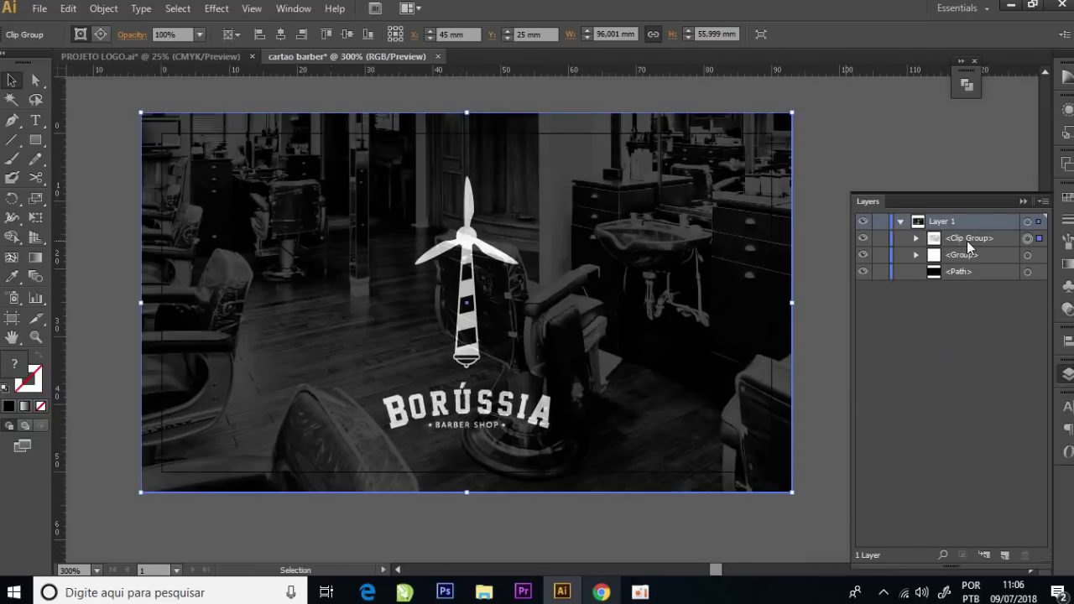
pyautogui.moveTo(966, 241); pyautogui.dragTo(970, 260)
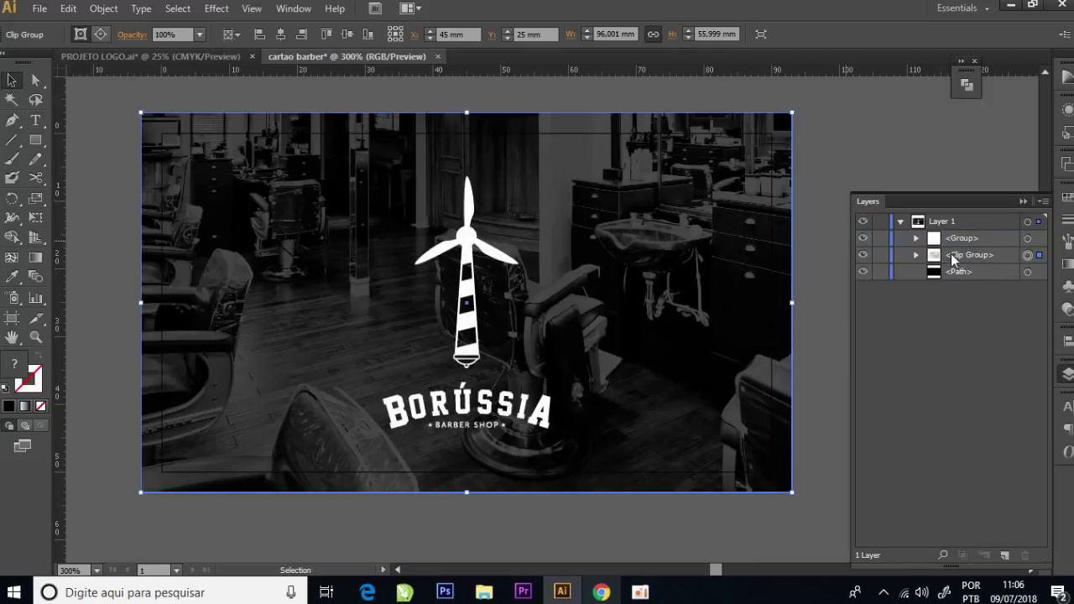
pyautogui.click(862, 237)
pyautogui.click(863, 237)
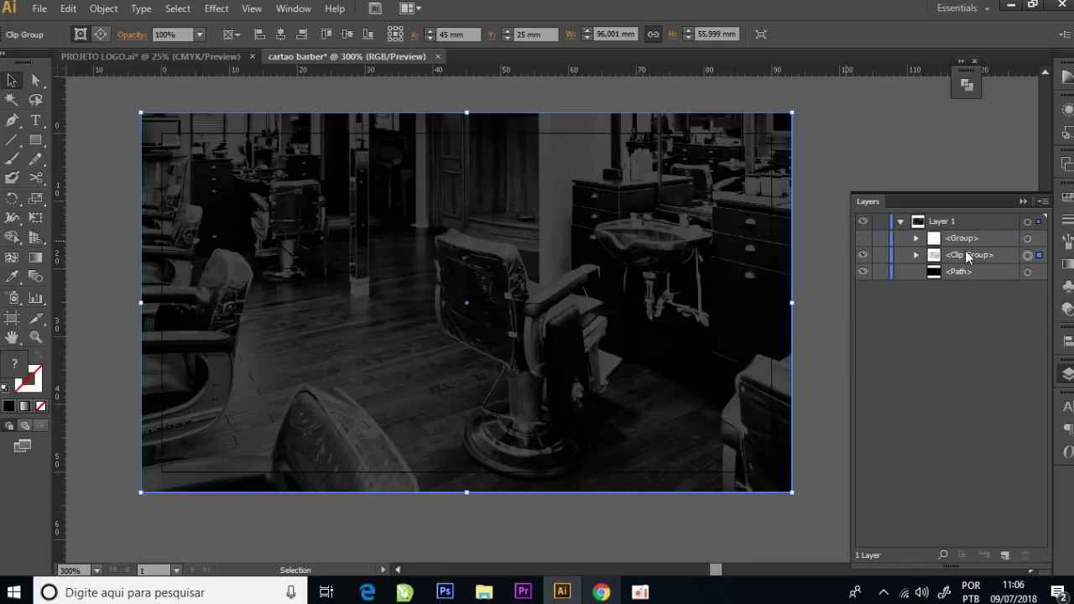
pyautogui.click(868, 239)
pyautogui.click(960, 254)
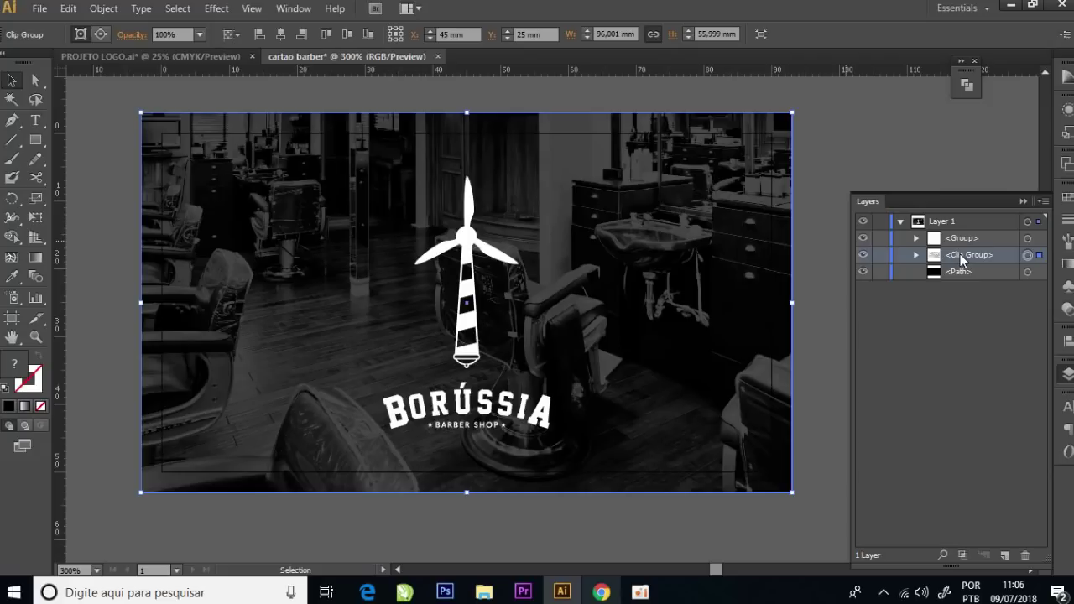
pyautogui.hotkey('ctrl', 'z')
pyautogui.click(862, 238)
pyautogui.moveTo(957, 238); pyautogui.dragTo(1021, 256)
pyautogui.click(1027, 255)
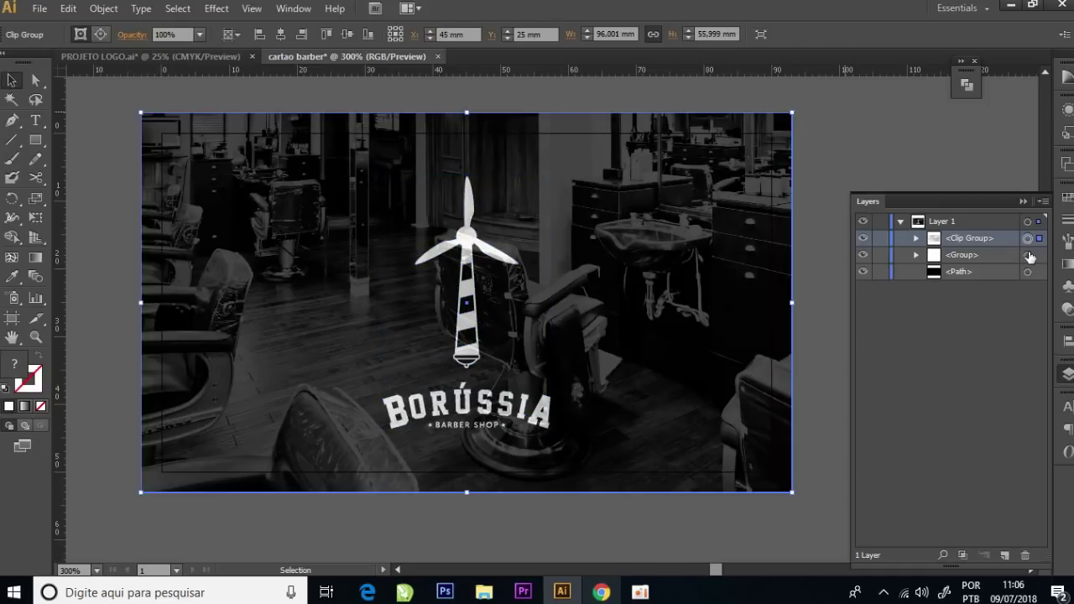
pyautogui.click(1027, 255)
pyautogui.click(1027, 272)
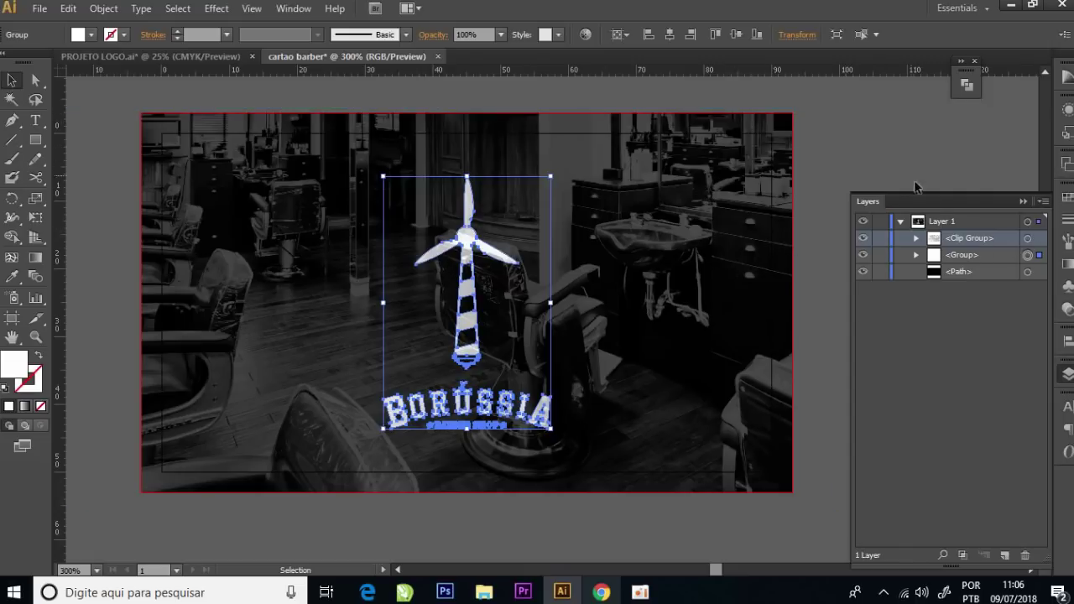
# Step: Use Arrange shortcuts to stack the photo between the logo and the black background
pyautogui.click(1025, 239)
pyautogui.moveTo(976, 238); pyautogui.dragTo(972, 263)
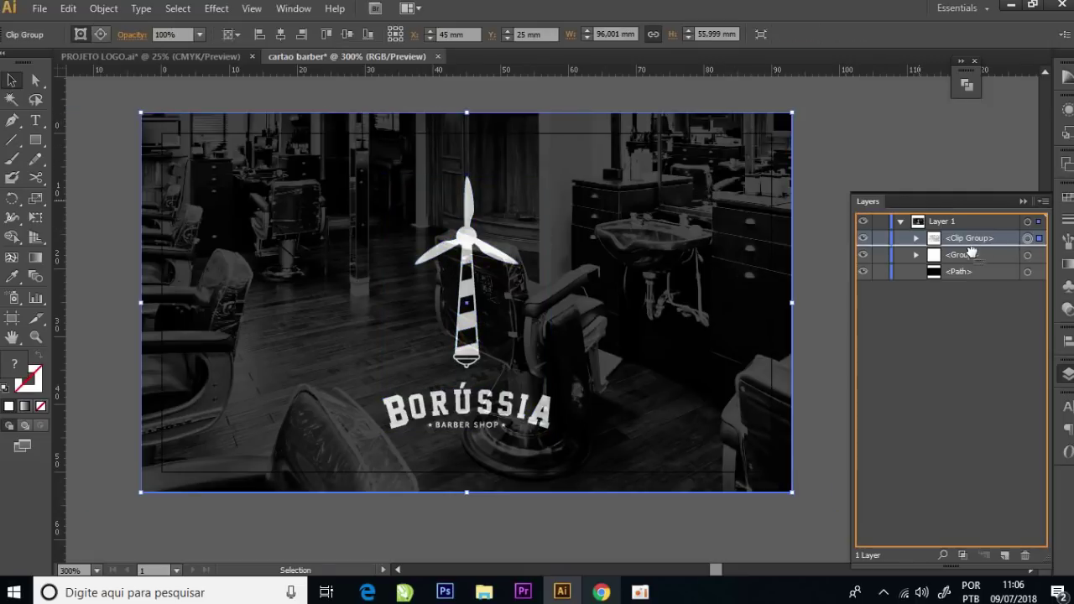
pyautogui.hotkey('ctrl', 'shift', '[')
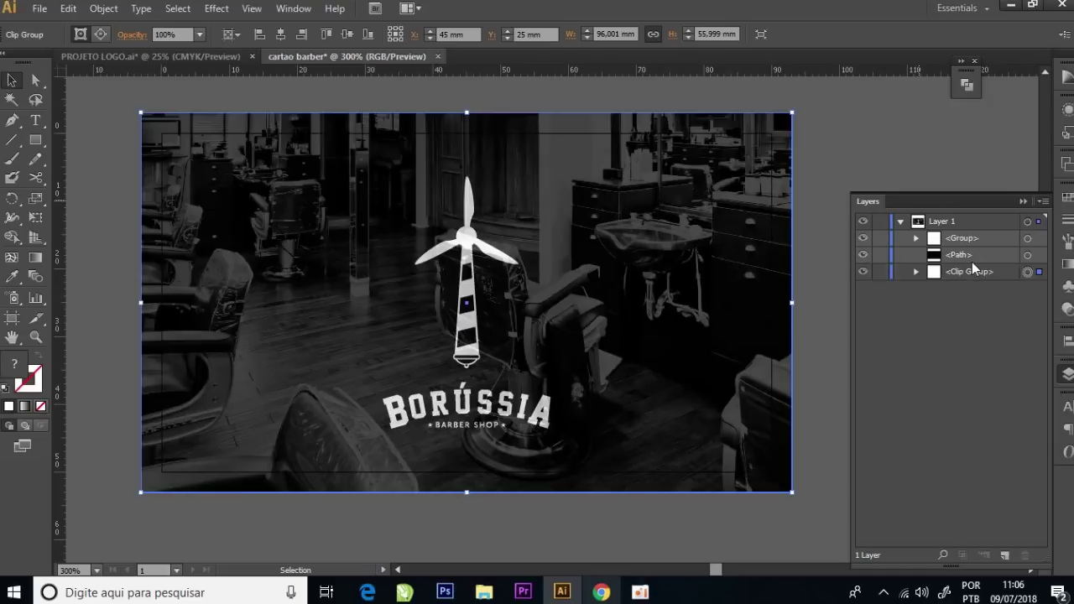
pyautogui.hotkey('ctrl', 'shift', ']')
pyautogui.hotkey('ctrl', 'shift', '[')
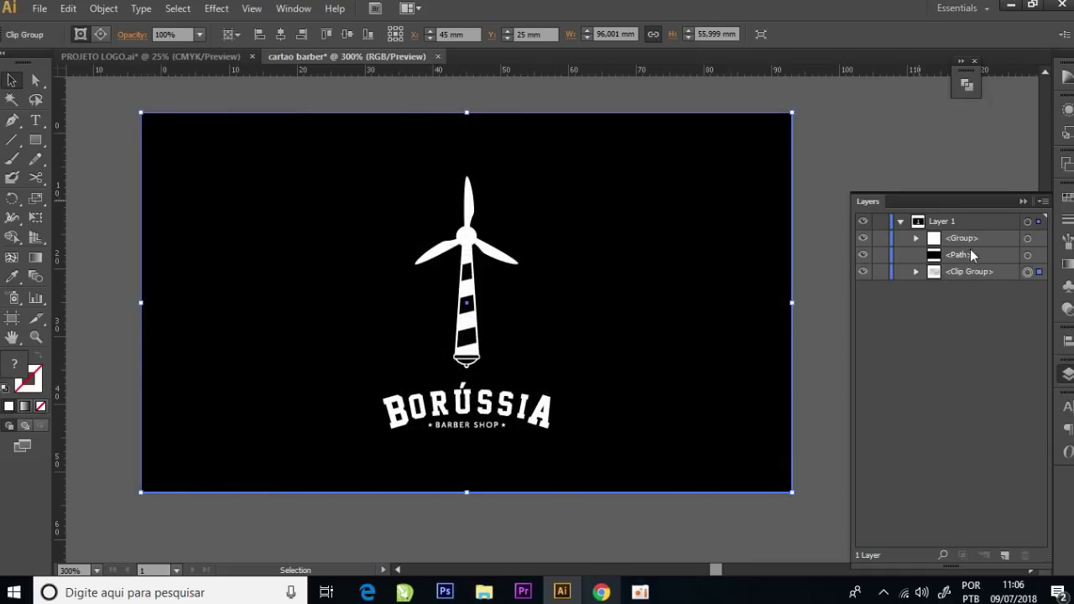
pyautogui.click(970, 239)
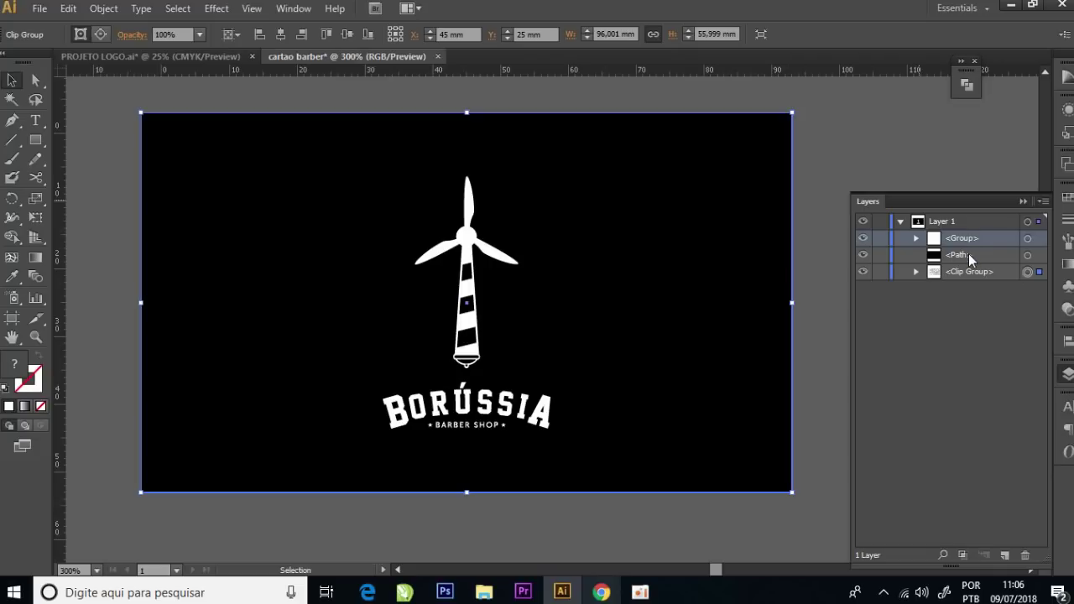
pyautogui.hotkey('ctrl', ']')
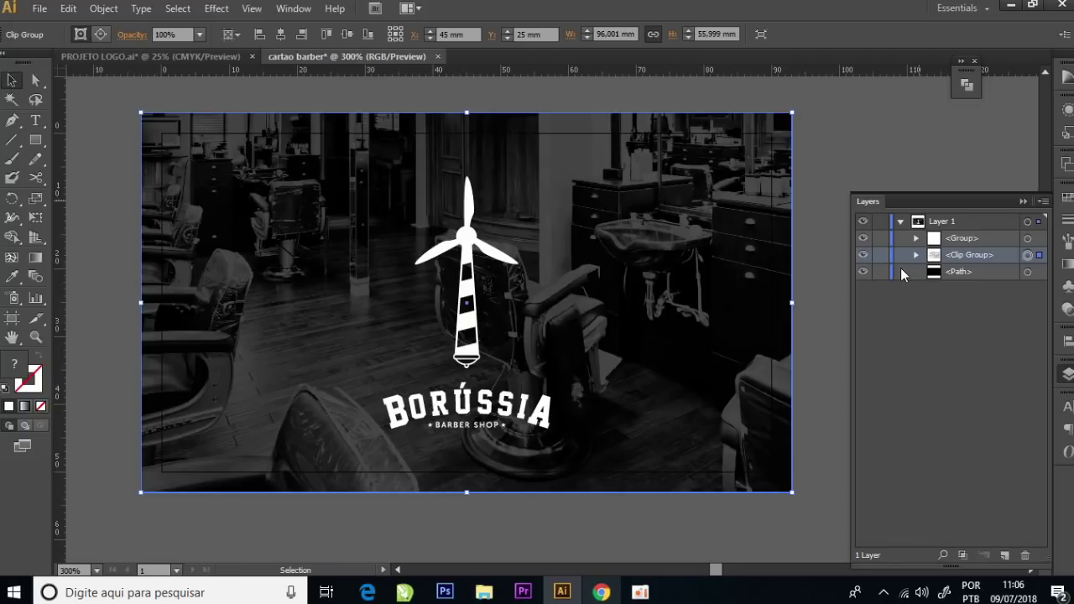
pyautogui.hotkey('ctrl', '-')
pyautogui.hotkey('ctrl', '-')
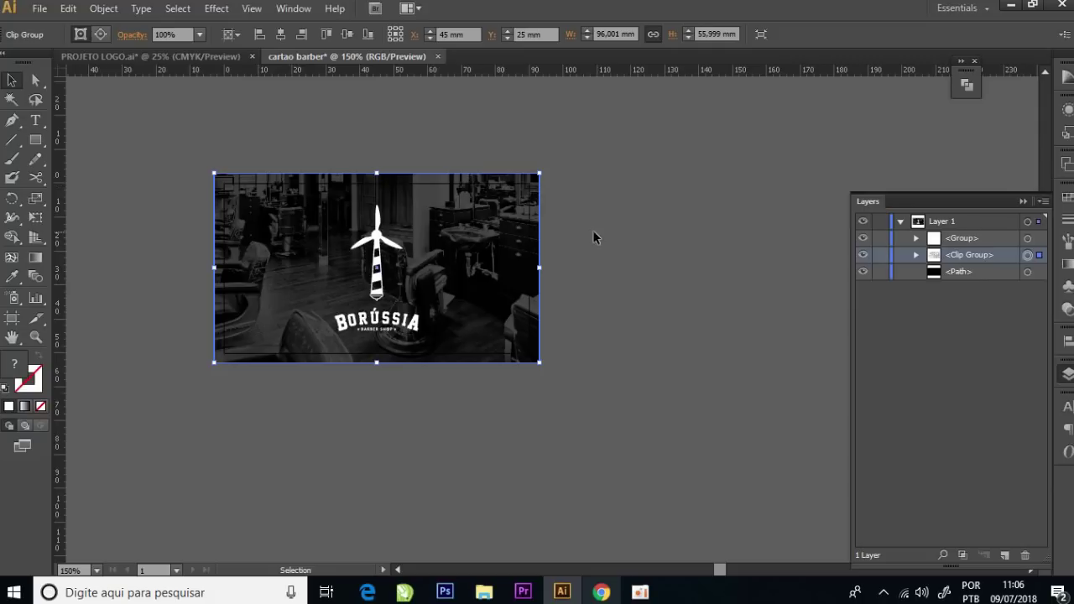
pyautogui.click(587, 228)
pyautogui.hotkey('ctrl', '-')
pyautogui.hotkey('ctrl', '-')
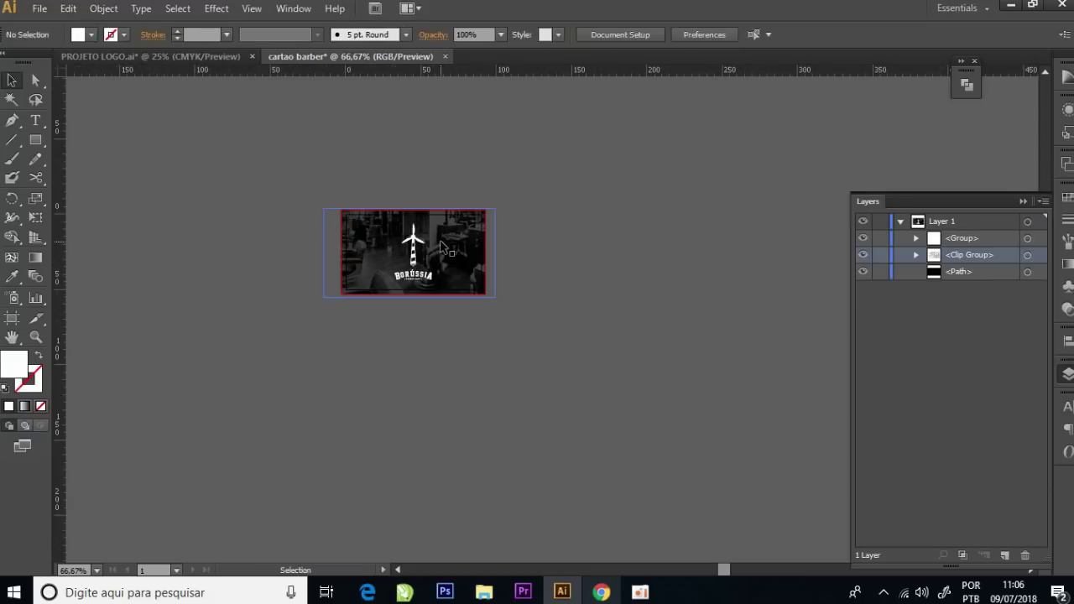
pyautogui.press('ctrl')
pyautogui.scroll(1, 444, 232)
pyautogui.scroll(1, 437, 226)
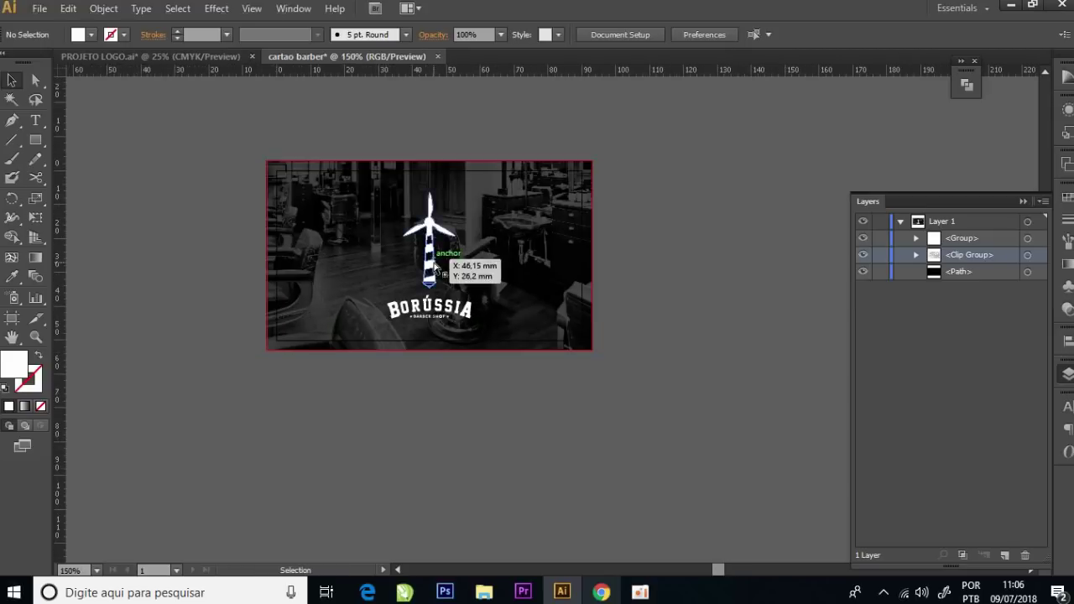
pyautogui.scroll(1, 429, 210)
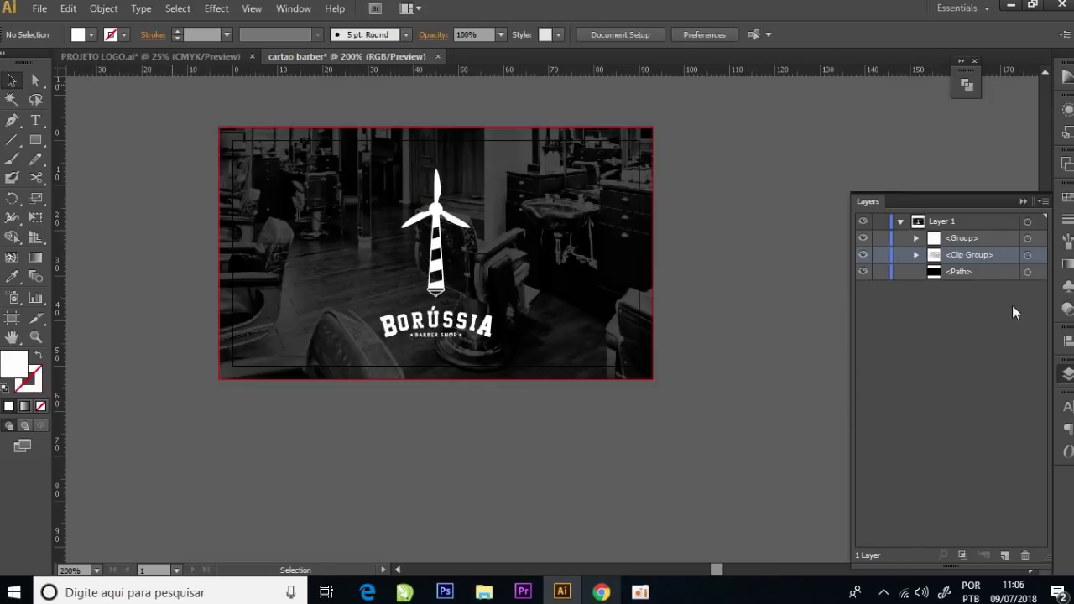
pyautogui.scroll(-1, 304, 262)
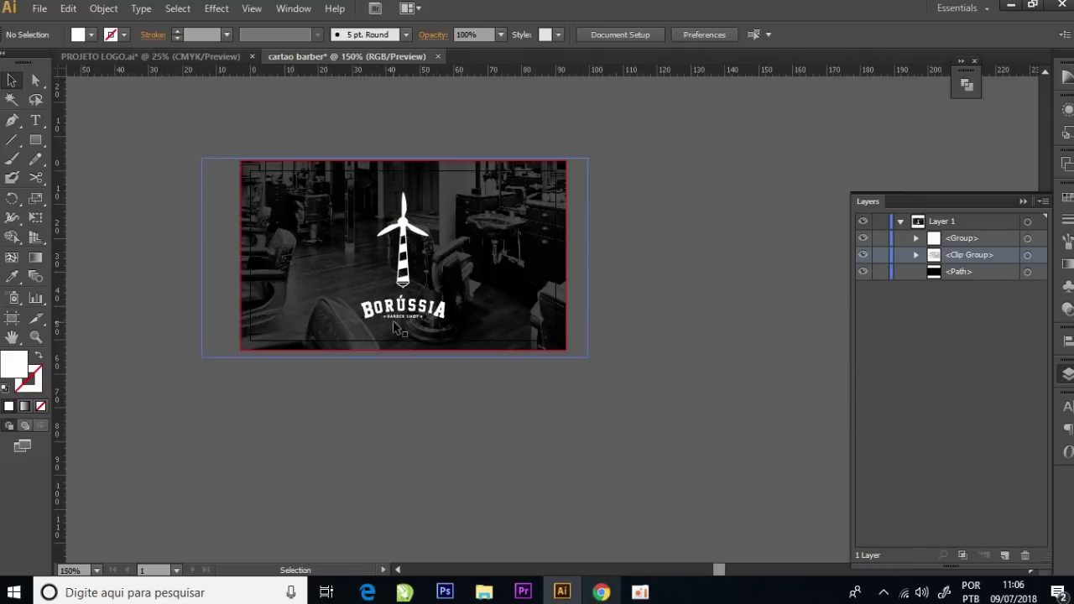
pyautogui.moveTo(239, 289); pyautogui.dragTo(226, 289)
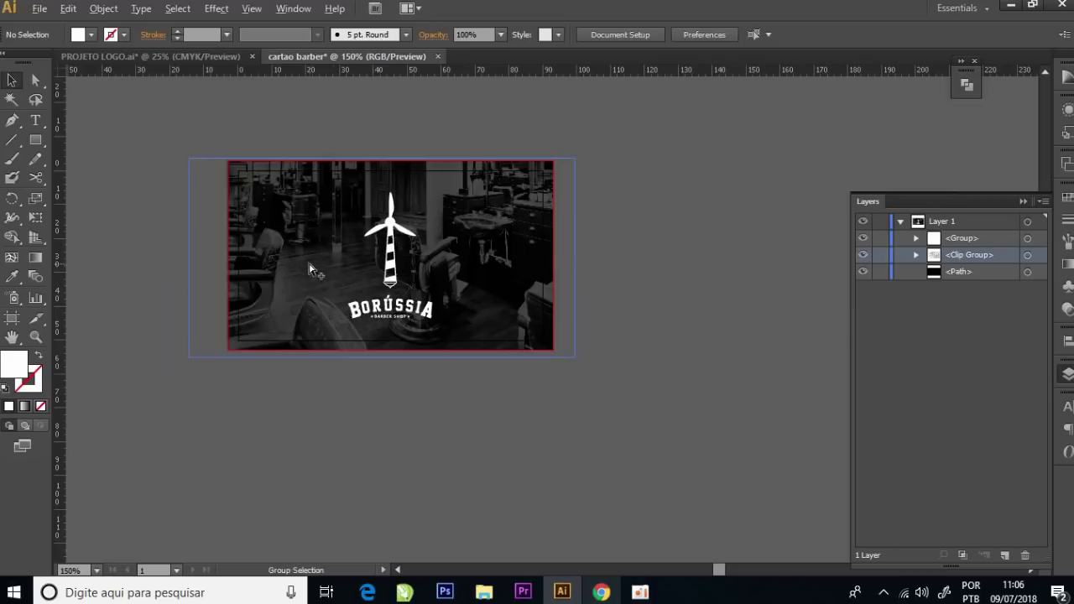
pyautogui.moveTo(355, 254); pyautogui.dragTo(324, 251)
pyautogui.hotkey('ctrl', '-')
pyautogui.hotkey('ctrl', '-')
# Step: Duplicate the card's artboard to the right with the Artboard tool
pyautogui.click(12, 318)
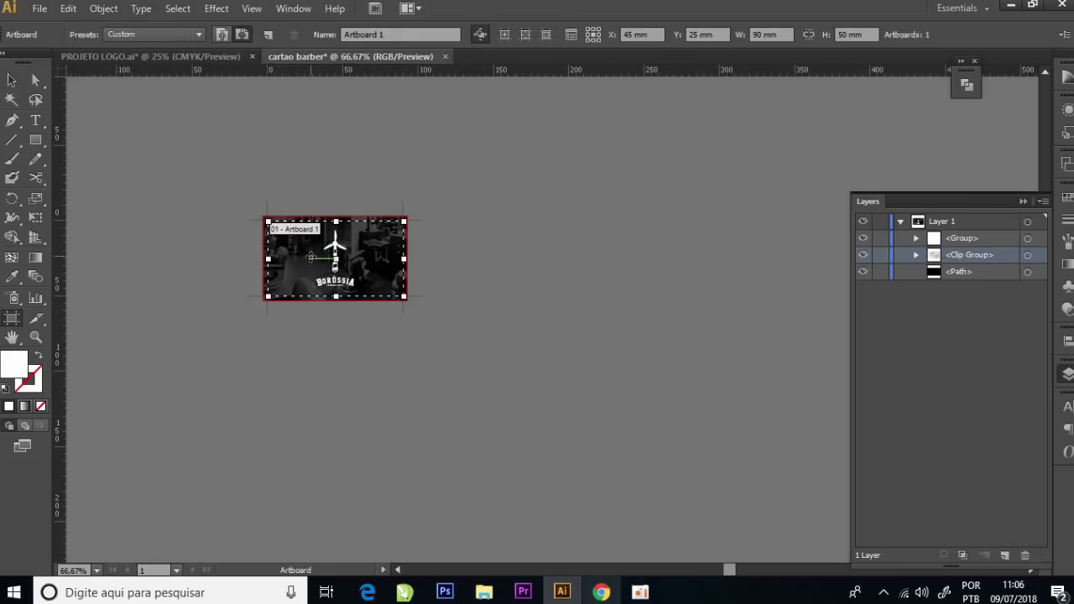
pyautogui.moveTo(307, 250); pyautogui.dragTo(469, 253)
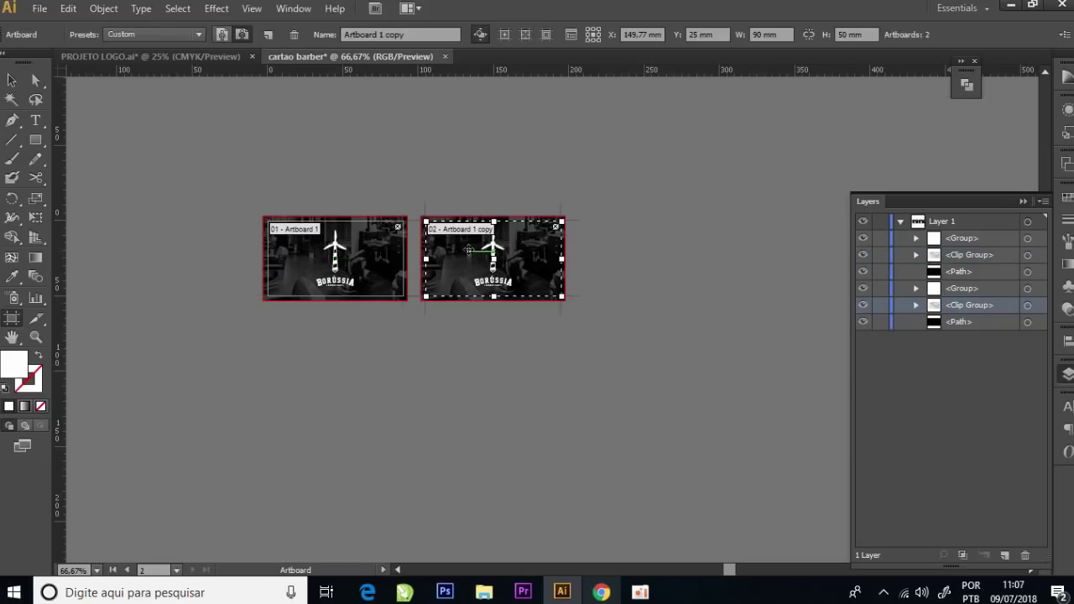
pyautogui.press('v')
pyautogui.hotkey('ctrl', '+')
pyautogui.hotkey('ctrl', '+')
# Step: Delete the photo from the copied card and move its logo off to the right
pyautogui.click(495, 251)
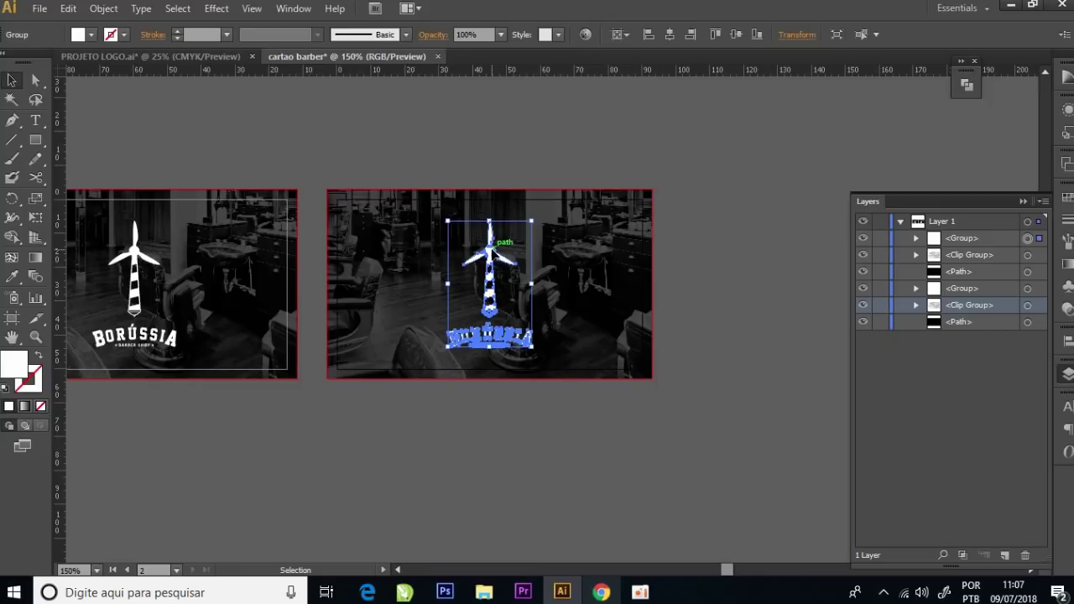
pyautogui.hotkey('ctrl', '+')
pyautogui.click(646, 251)
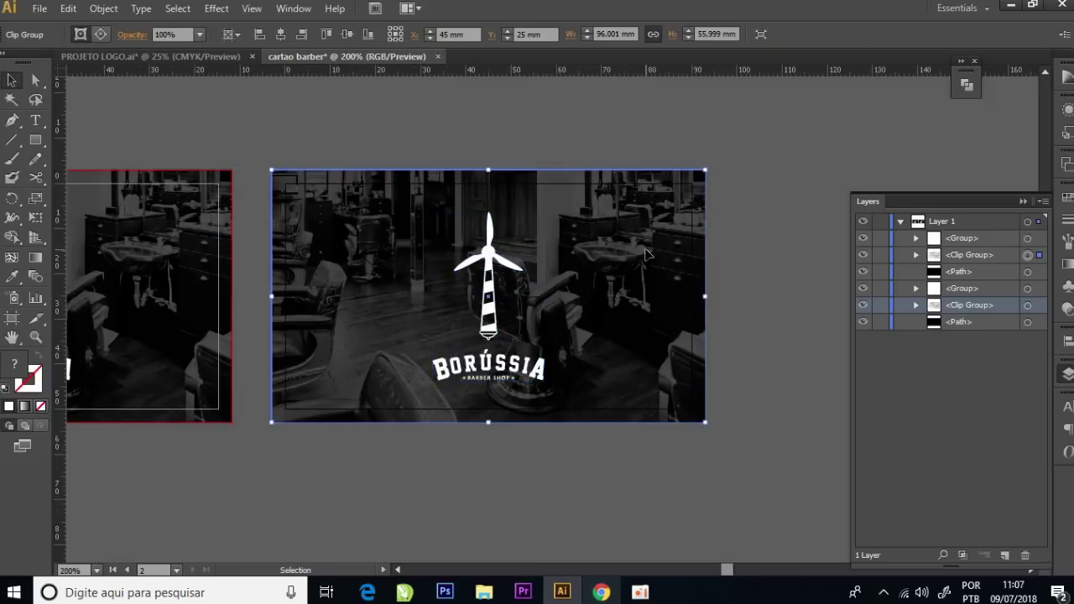
pyautogui.press('Delete')
pyautogui.moveTo(520, 269)
pyautogui.mouseDown()
pyautogui.moveTo(502, 277)
pyautogui.moveTo(756, 243)
pyautogui.mouseUp()
pyautogui.hotkey('ctrl', '-')
pyautogui.hotkey('ctrl', '+')
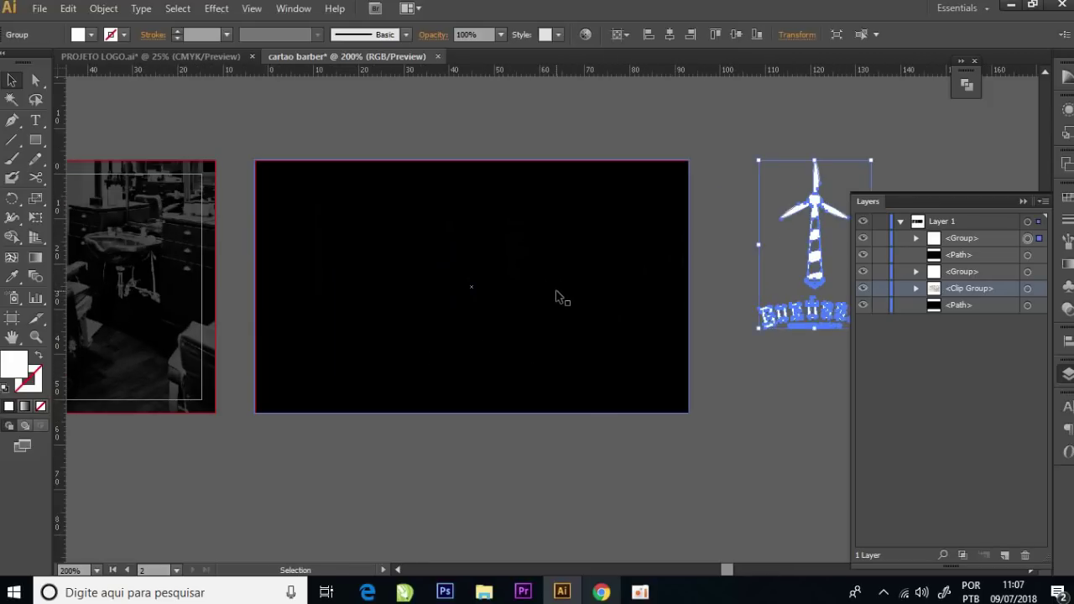
pyautogui.hotkey('ctrl', '-')
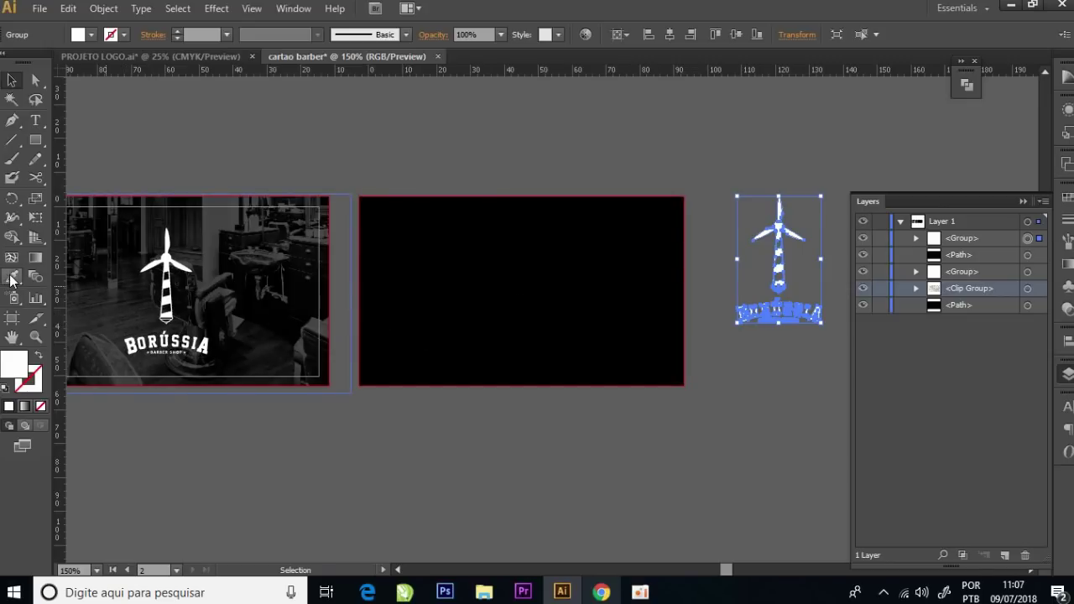
# Step: Fill the second card's black background rectangle with the logo's white using the Eyedropper
pyautogui.click(623, 249)
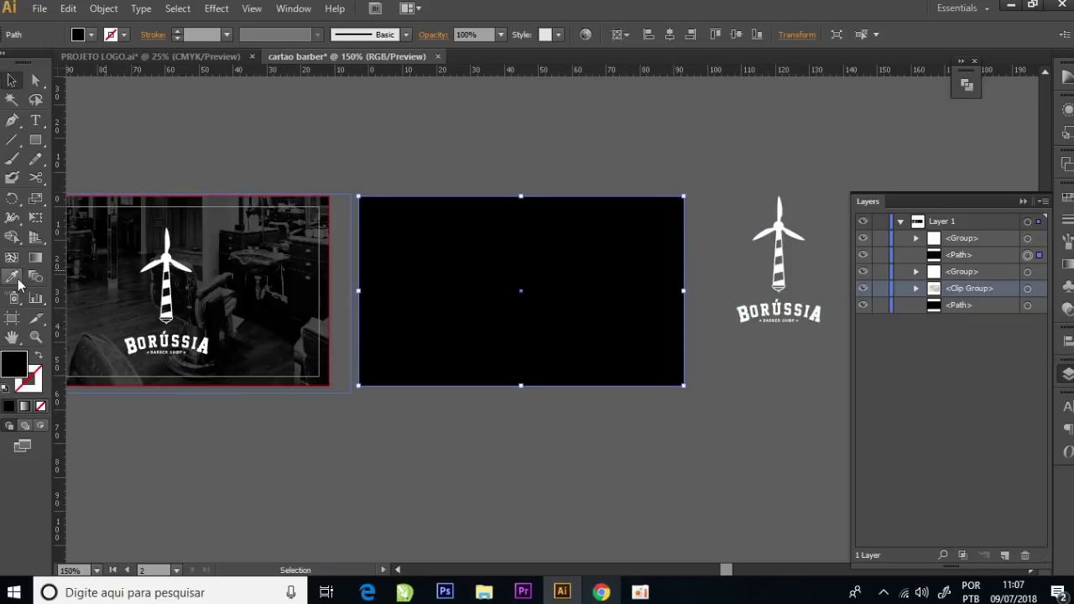
pyautogui.click(780, 225)
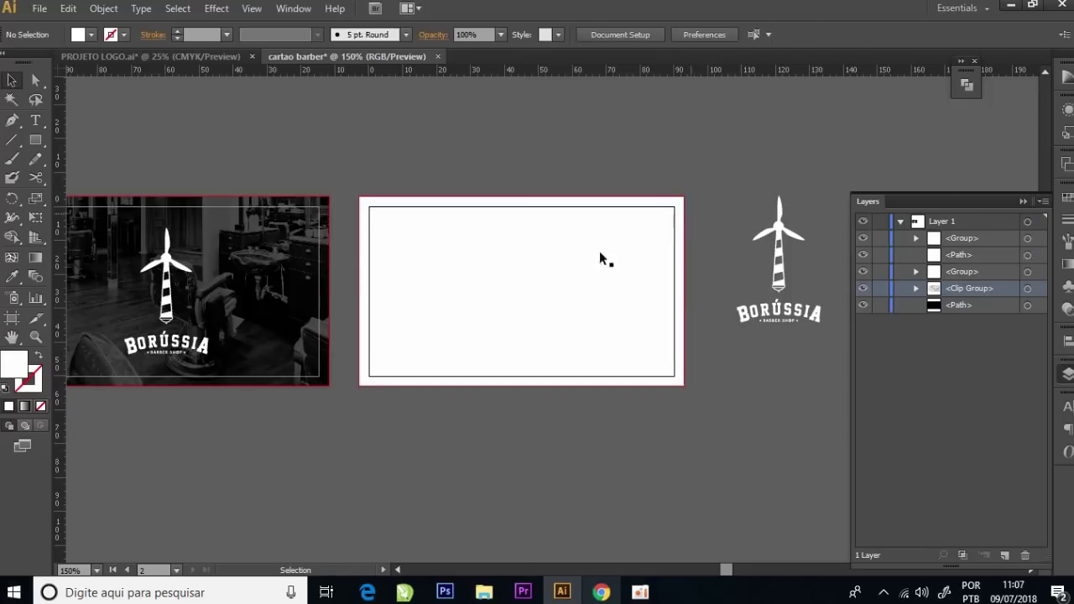
pyautogui.scroll(1, 490, 305)
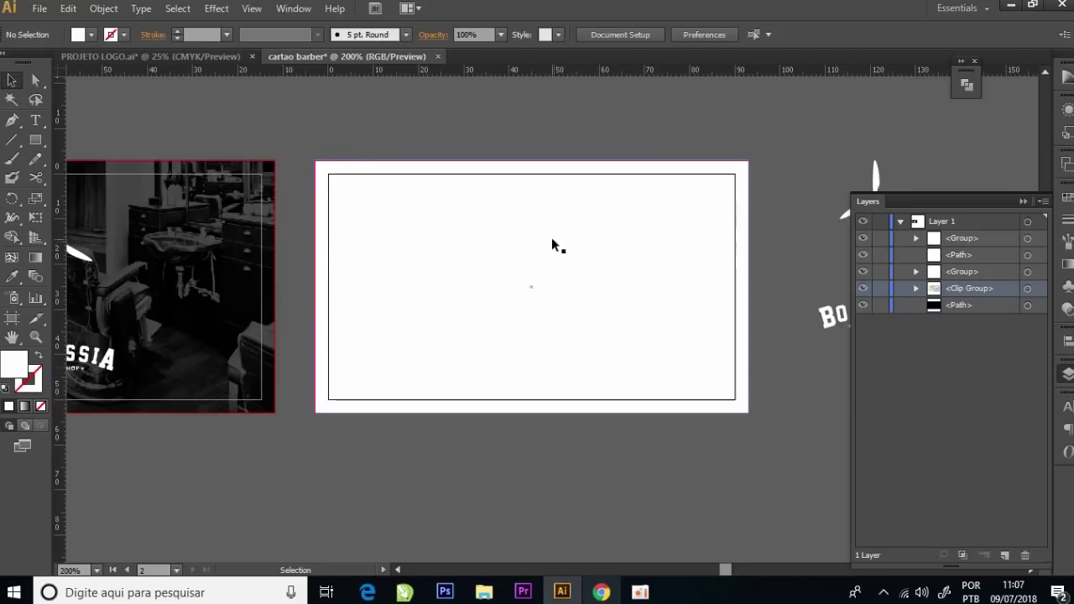
pyautogui.scroll(1, 472, 267)
pyautogui.scroll(-1, 473, 267)
# Step: Type the barber's name as a new text line just below the white card
pyautogui.press('t')
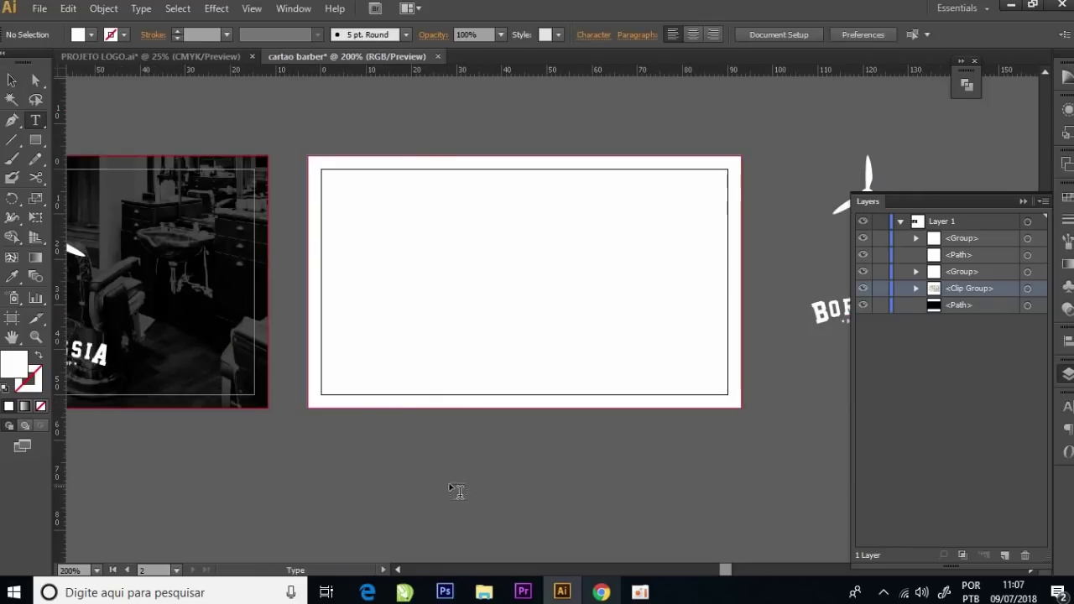
pyautogui.click(476, 471)
pyautogui.write('Denis')
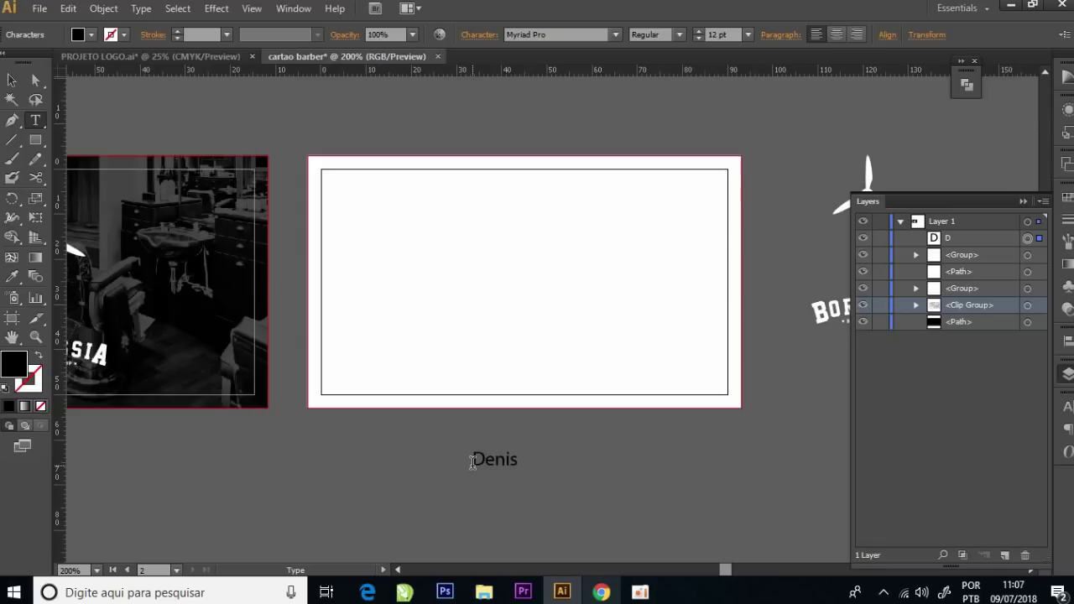
pyautogui.hotkey('ctrl', 'a')
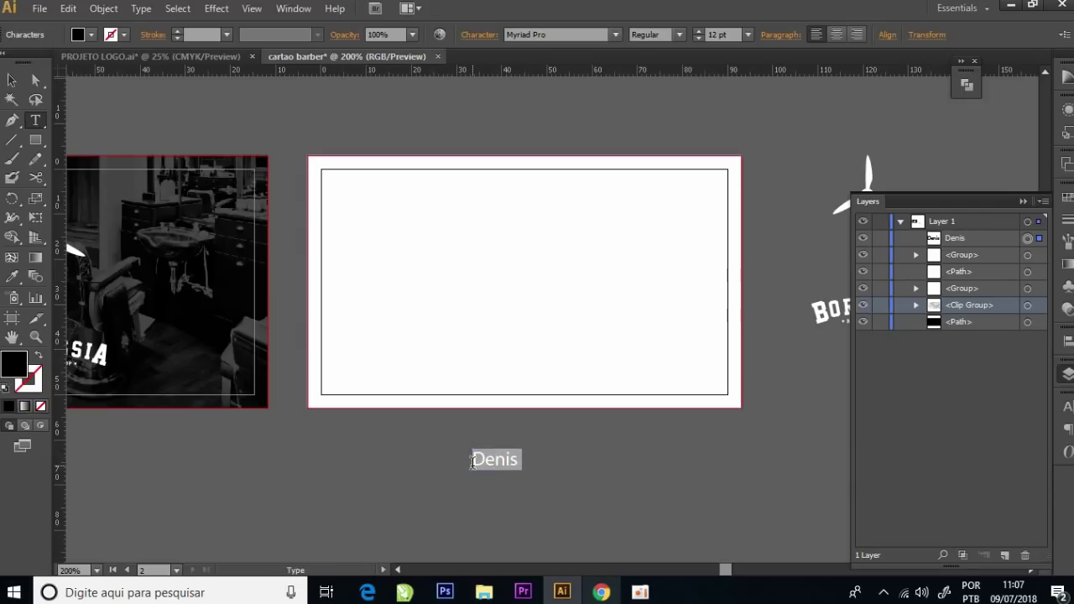
pyautogui.write('Ja')
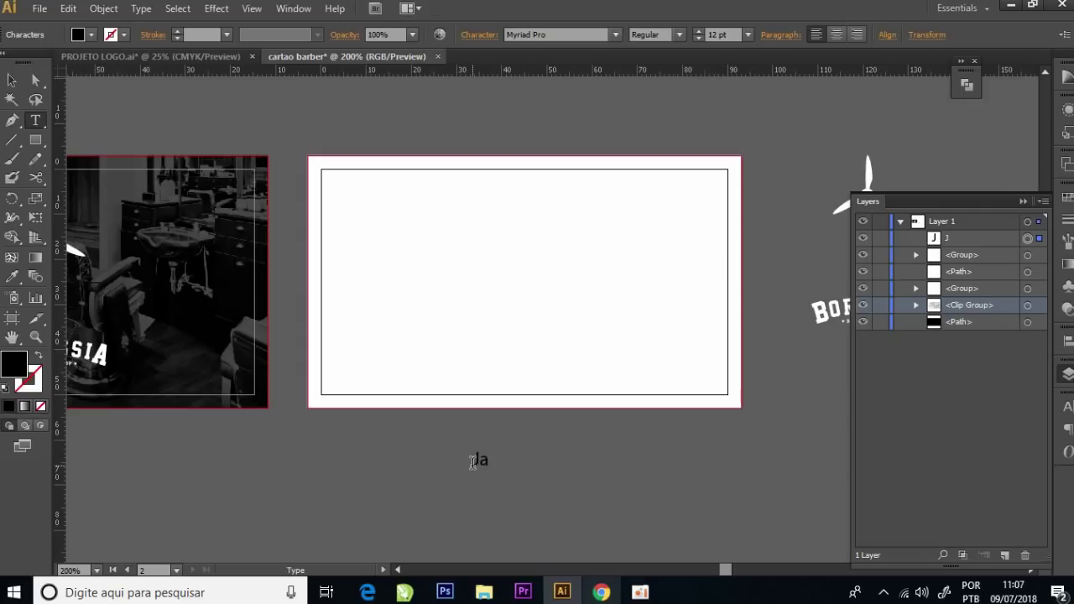
pyautogui.write('mes Barber')
pyautogui.press('Escape')
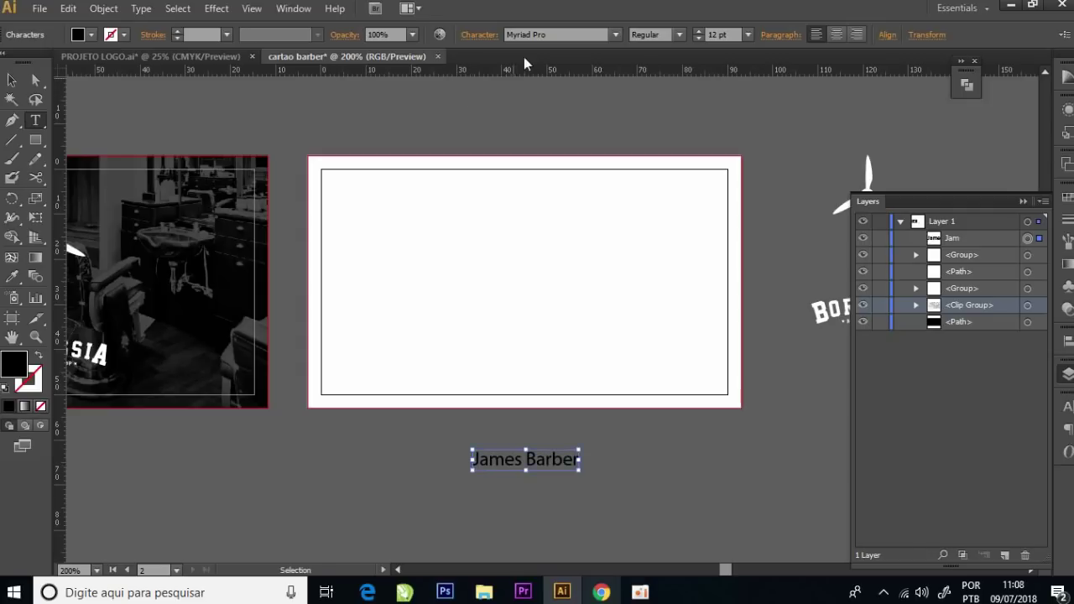
pyautogui.moveTo(623, 457); pyautogui.dragTo(458, 420)
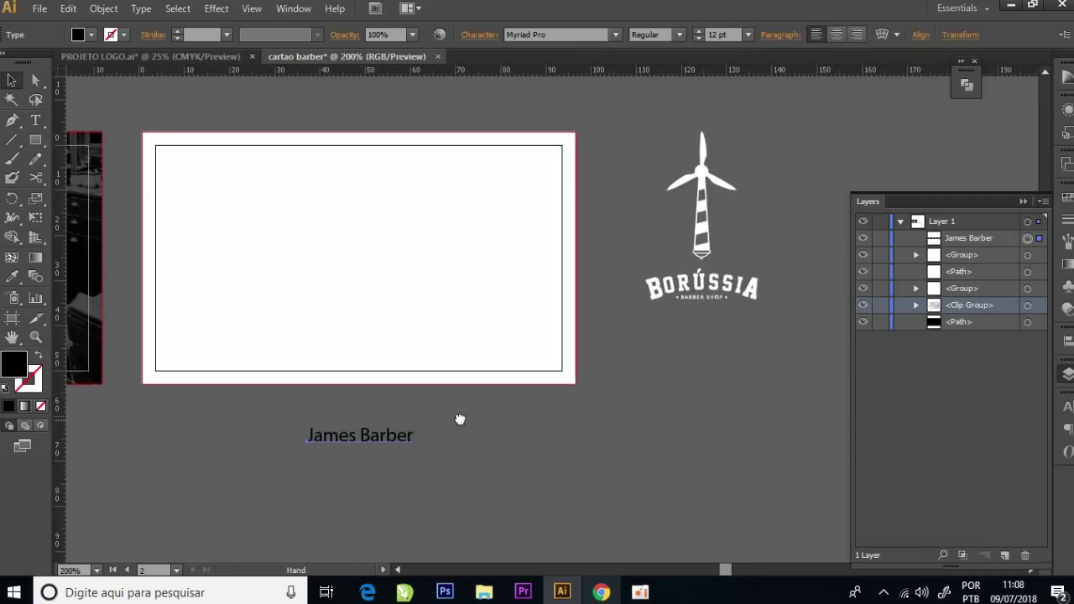
# Step: Set the barber's name in the Superstar M54 font
pyautogui.moveTo(357, 433); pyautogui.dragTo(504, 418)
pyautogui.click(554, 34)
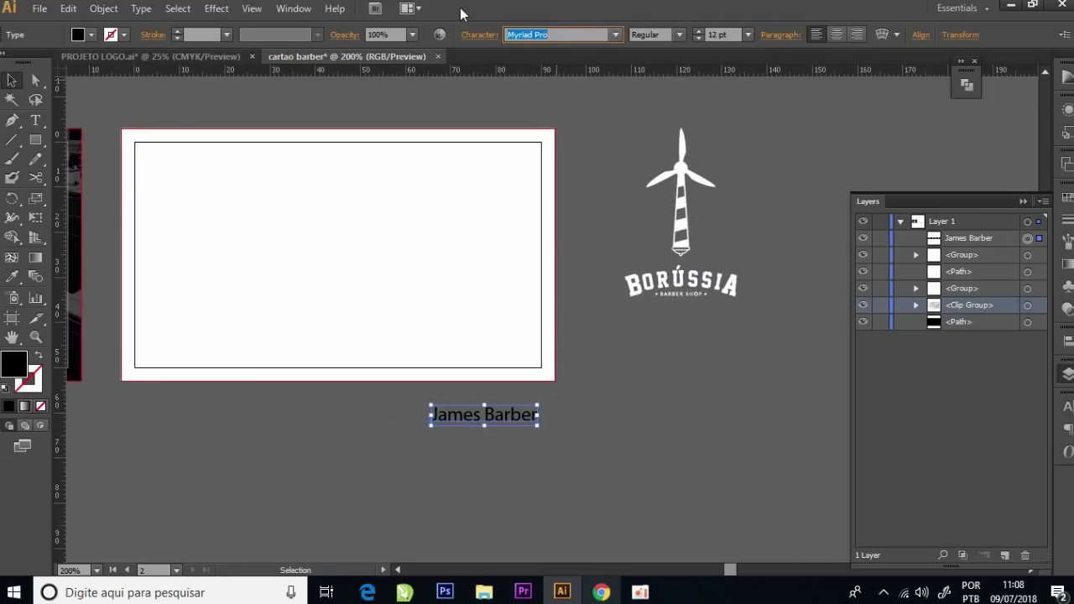
pyautogui.write('Sup')
pyautogui.press('Return')
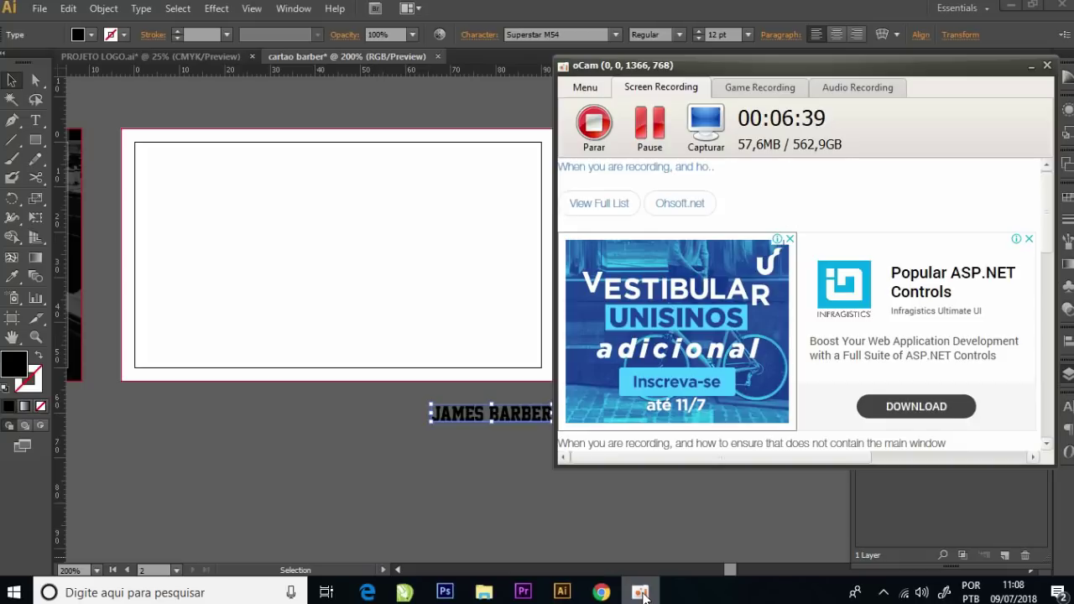
pyautogui.click(641, 593)
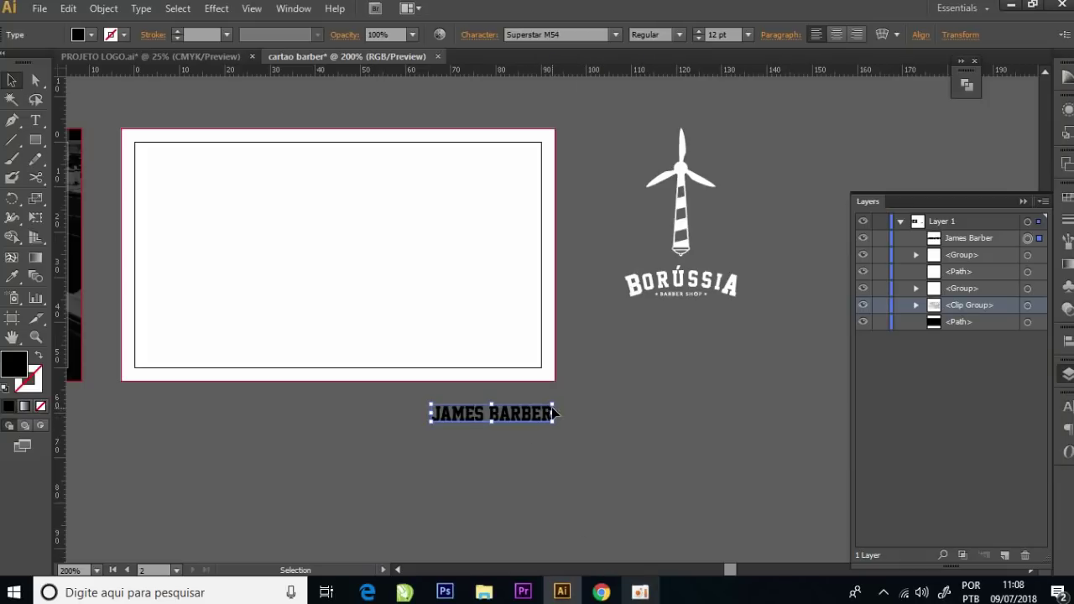
# Step: Enlarge the name to about 17 pt and place it near the card's top centre
pyautogui.moveTo(551, 412); pyautogui.dragTo(602, 428)
pyautogui.click(554, 468)
pyautogui.moveTo(531, 428); pyautogui.dragTo(398, 244)
pyautogui.moveTo(475, 211); pyautogui.dragTo(419, 220)
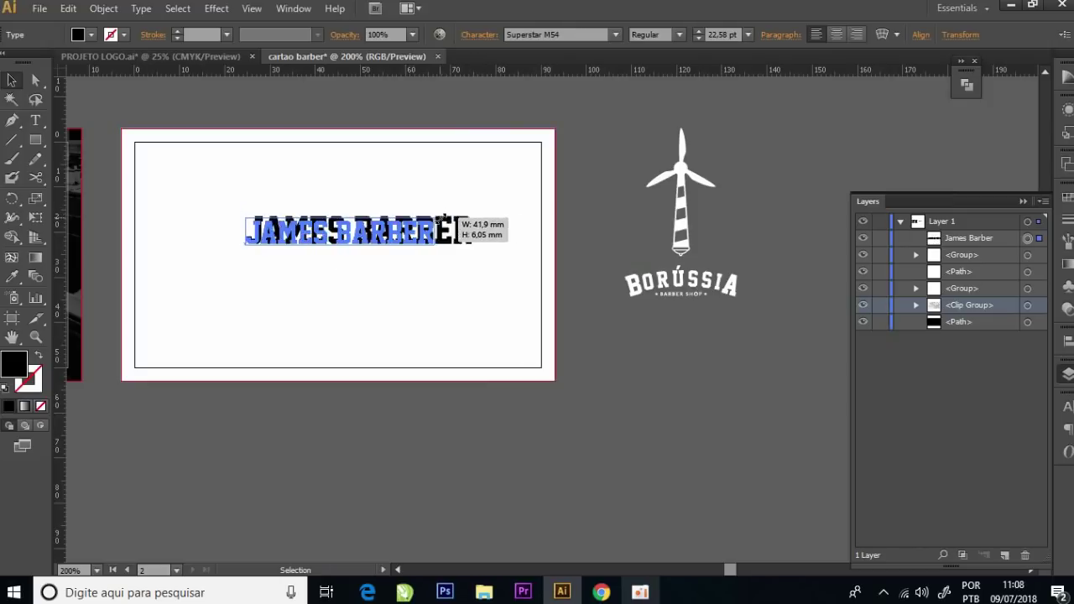
pyautogui.moveTo(351, 243)
pyautogui.mouseDown()
pyautogui.moveTo(435, 245)
pyautogui.moveTo(403, 239)
pyautogui.mouseUp()
pyautogui.click(677, 400)
pyautogui.click(641, 411)
# Step: Duplicate the name line below itself and replace its text with the phone number's area code
pyautogui.scroll(1, 373, 243)
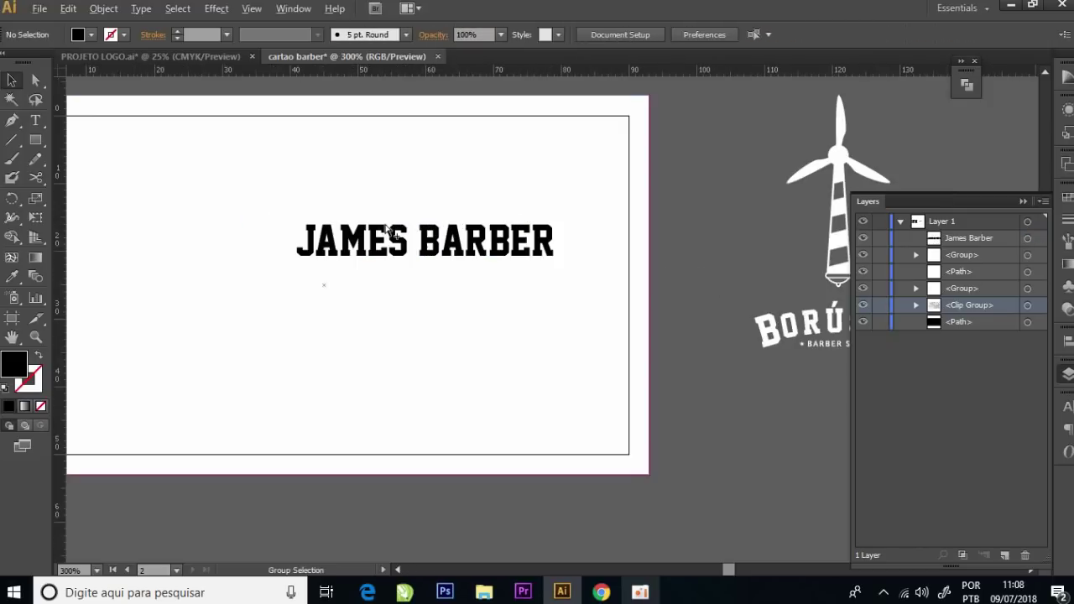
pyautogui.scroll(-2, 235, 262)
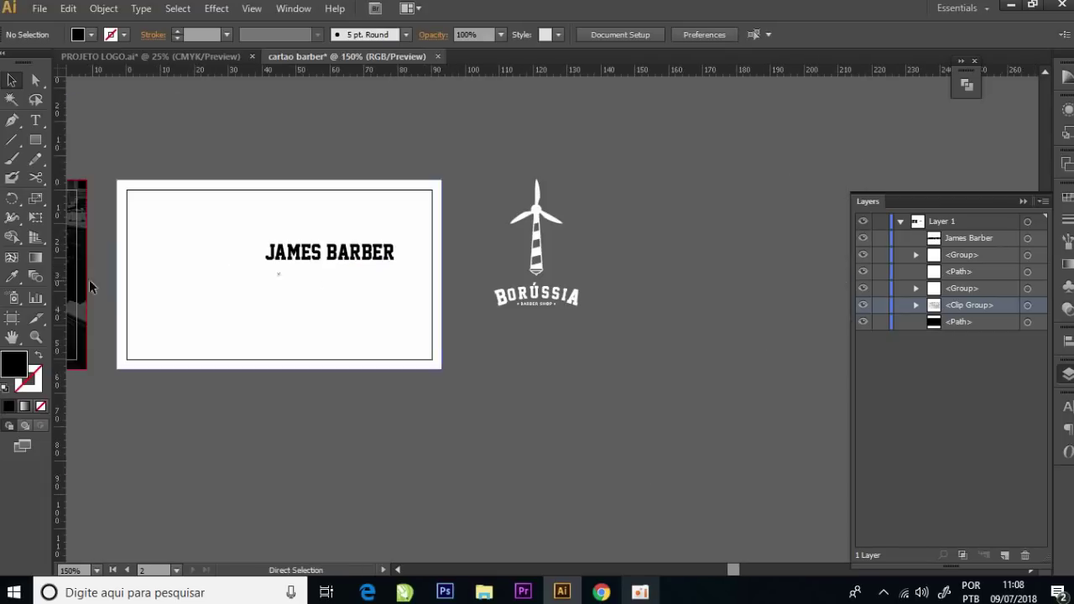
pyautogui.moveTo(342, 255); pyautogui.dragTo(338, 284)
pyautogui.scroll(1, 327, 278)
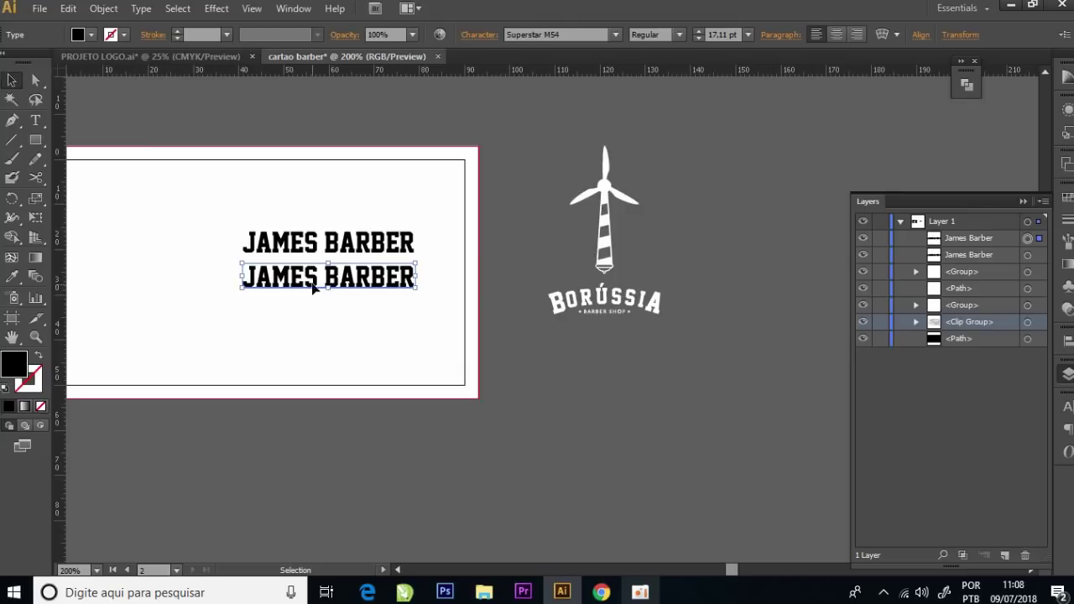
pyautogui.press('t')
pyautogui.click(311, 280)
pyautogui.hotkey('ctrl', 'a')
pyautogui.press('BackSpace')
pyautogui.write('51')
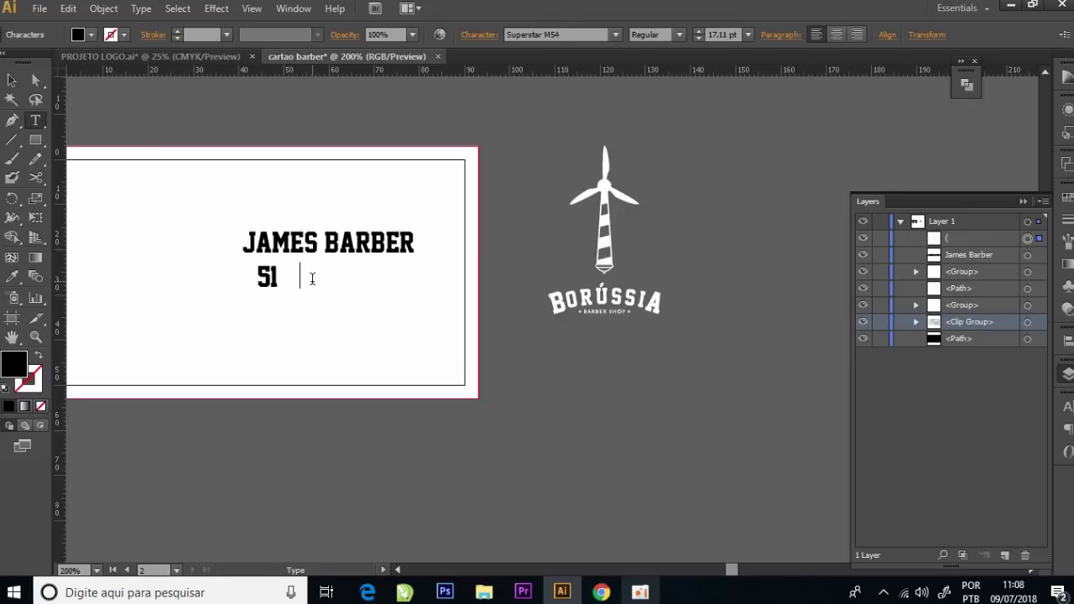
pyautogui.press('Escape')
# Step: Set the phone text in Museo Sans 500 at 9 pt
pyautogui.click(571, 35)
pyautogui.write('Montserrat')
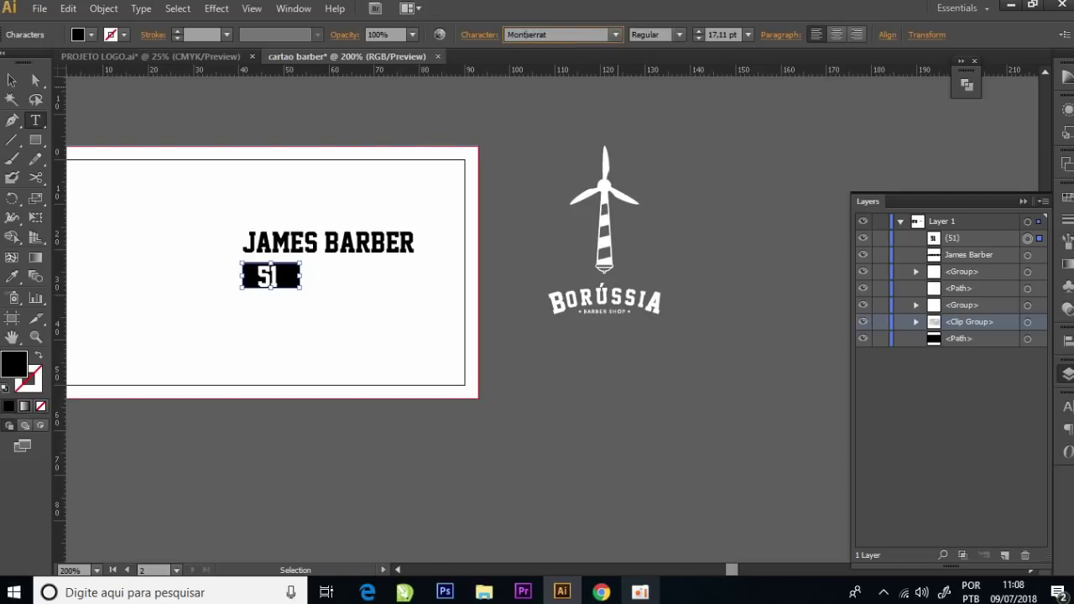
pyautogui.press('Return')
pyautogui.click(594, 36)
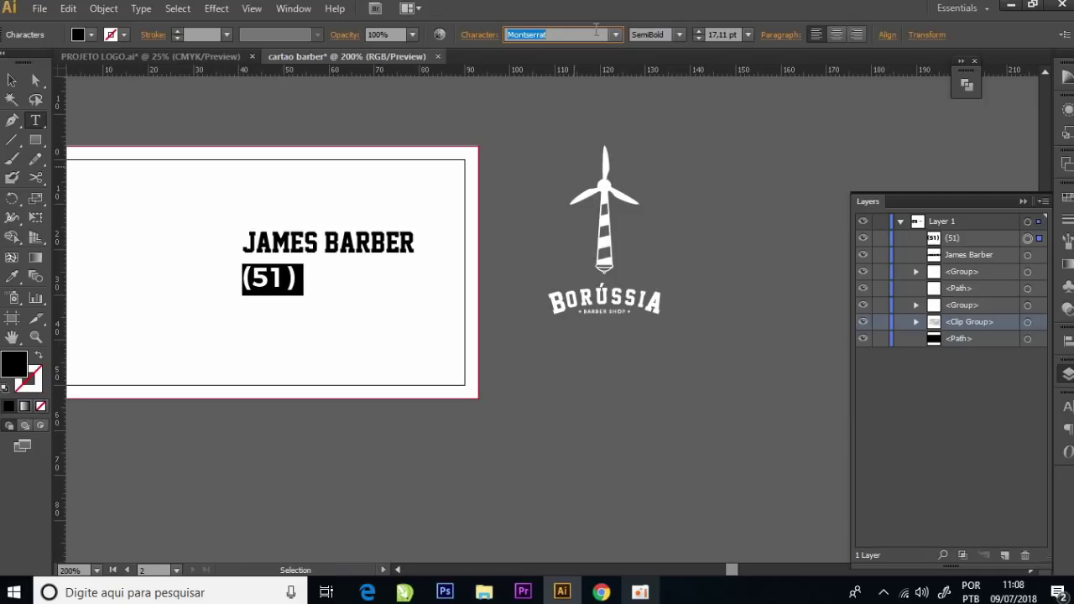
pyautogui.write('Museo Sans')
pyautogui.press('Return')
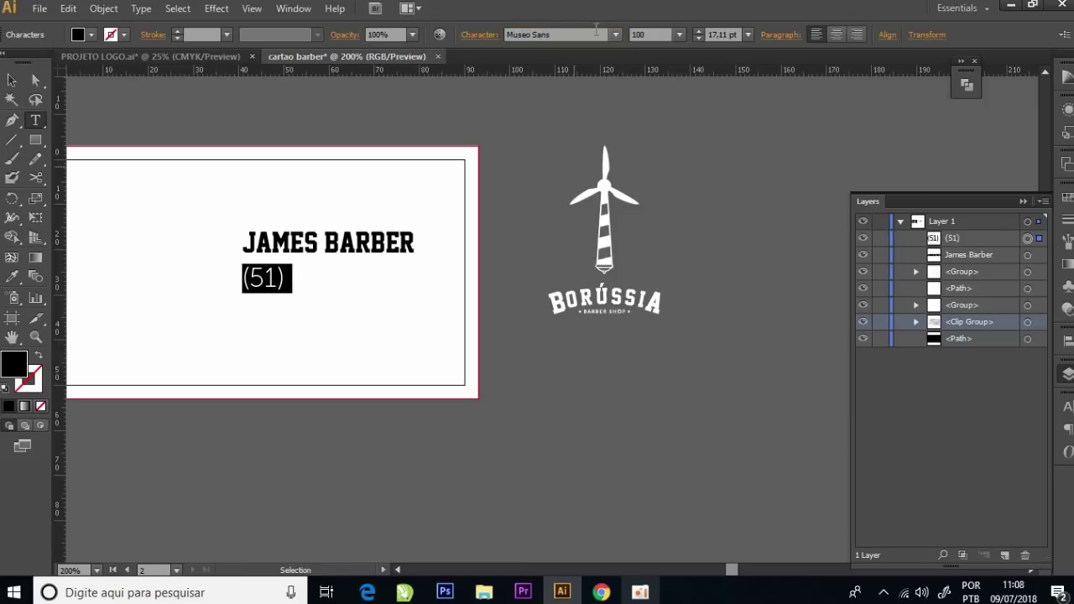
pyautogui.click(696, 35)
pyautogui.click(663, 134)
pyautogui.hotkey('ctrl', '+')
pyautogui.hotkey('ctrl', '+')
pyautogui.click(720, 35)
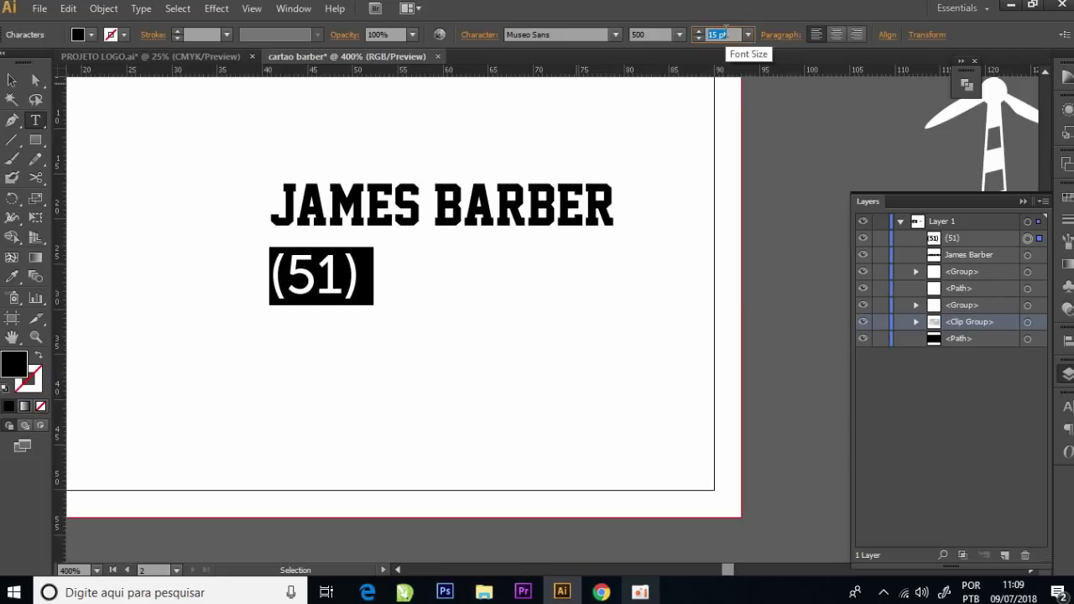
pyautogui.write('12')
pyautogui.press('Return')
pyautogui.write('9')
pyautogui.press('Return')
# Step: Finish typing the phone number, shrink it and place it beneath the barber's name
pyautogui.click(333, 277)
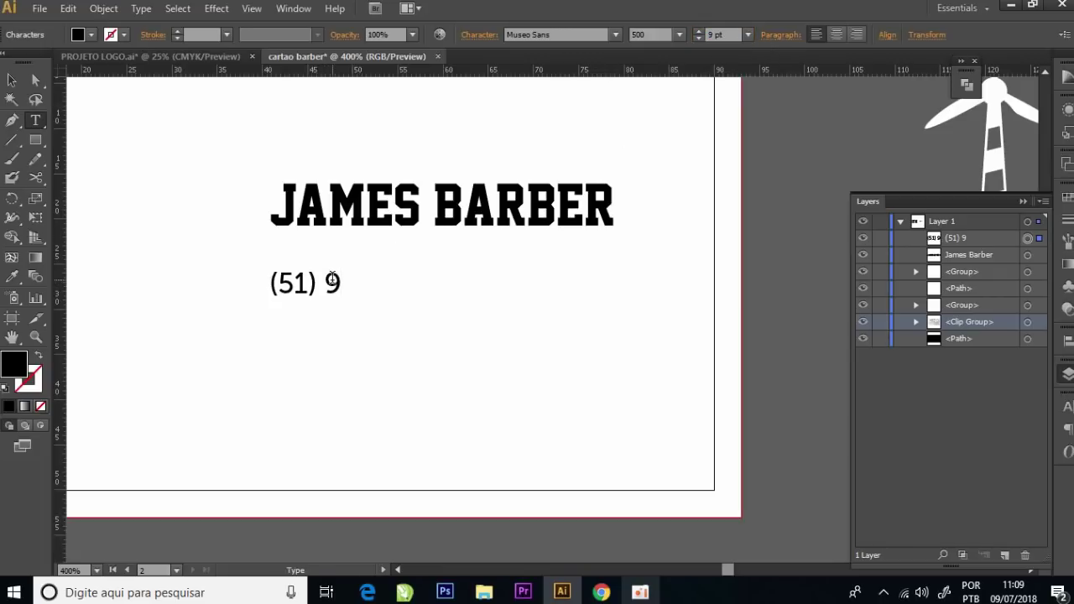
pyautogui.write('9999')
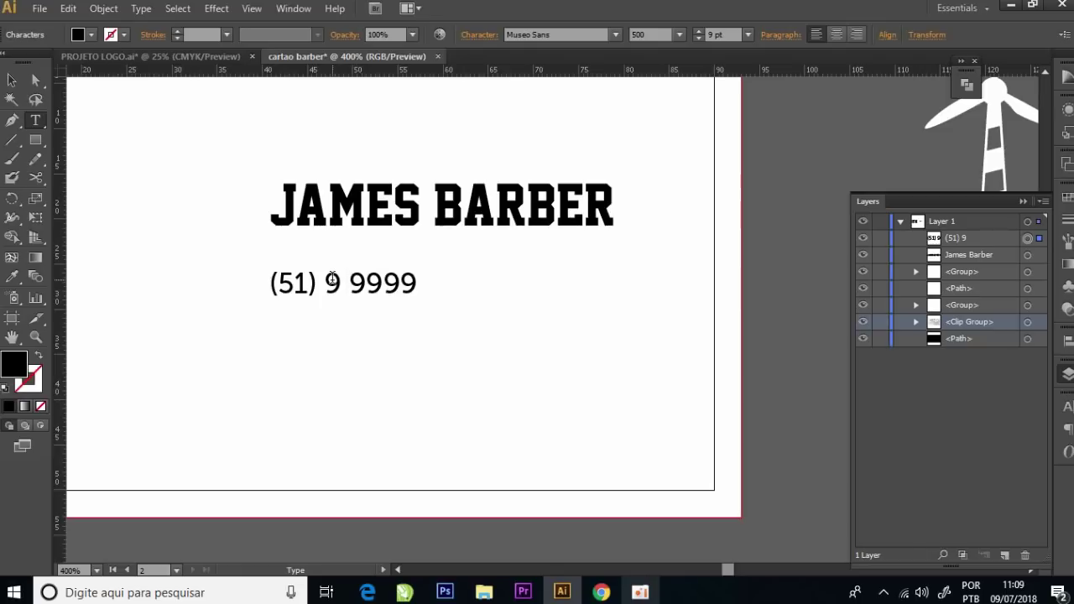
pyautogui.write('.9999')
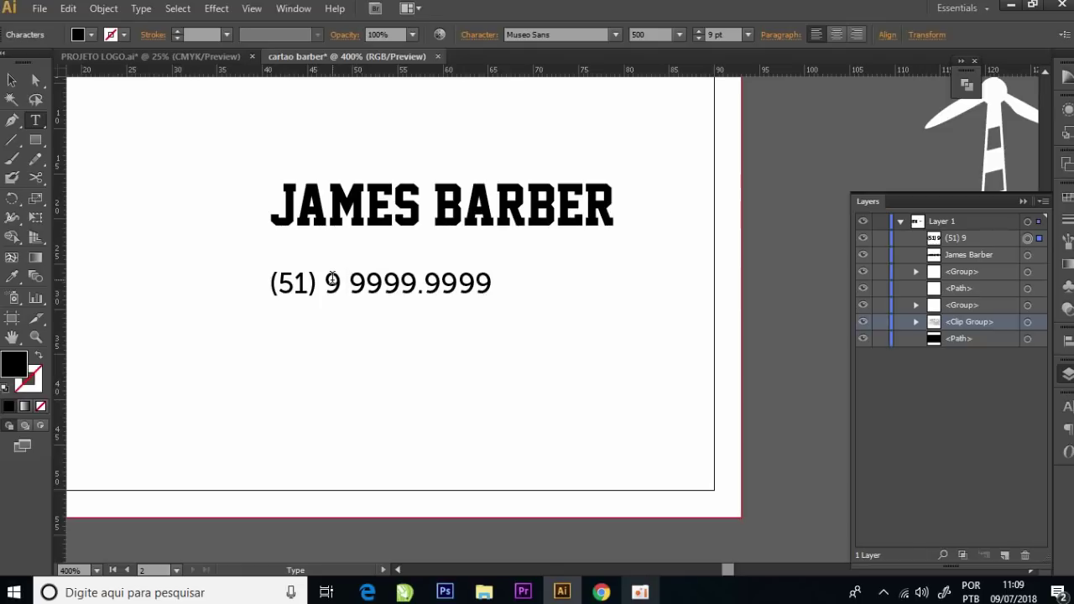
pyautogui.press('Escape')
pyautogui.hotkey('ctrl', '+')
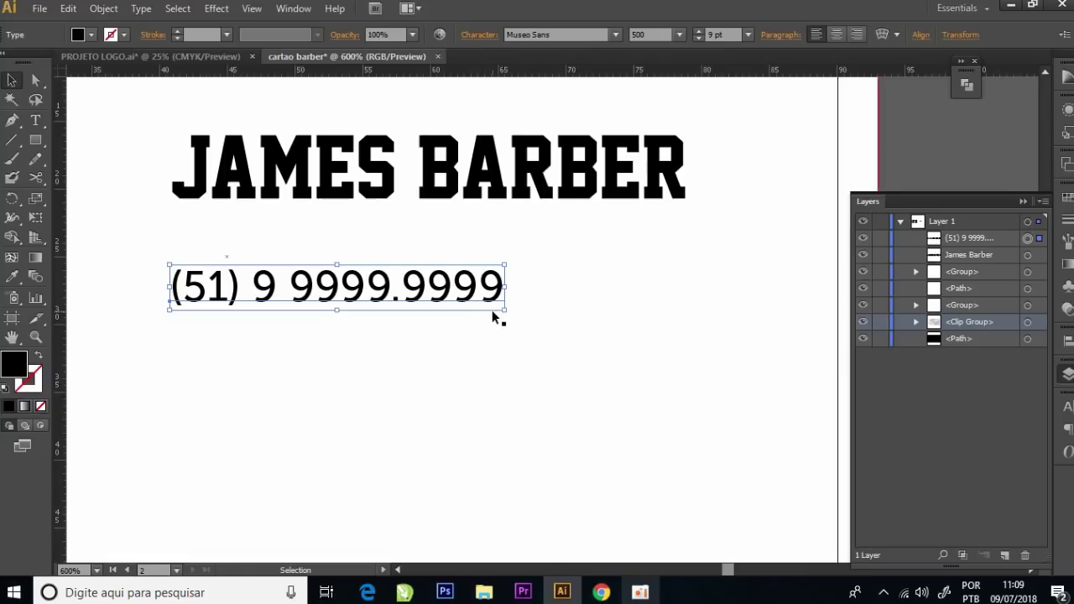
pyautogui.moveTo(504, 310)
pyautogui.mouseDown()
pyautogui.moveTo(431, 299)
pyautogui.moveTo(383, 252)
pyautogui.moveTo(455, 253)
pyautogui.mouseUp()
pyautogui.click(422, 189)
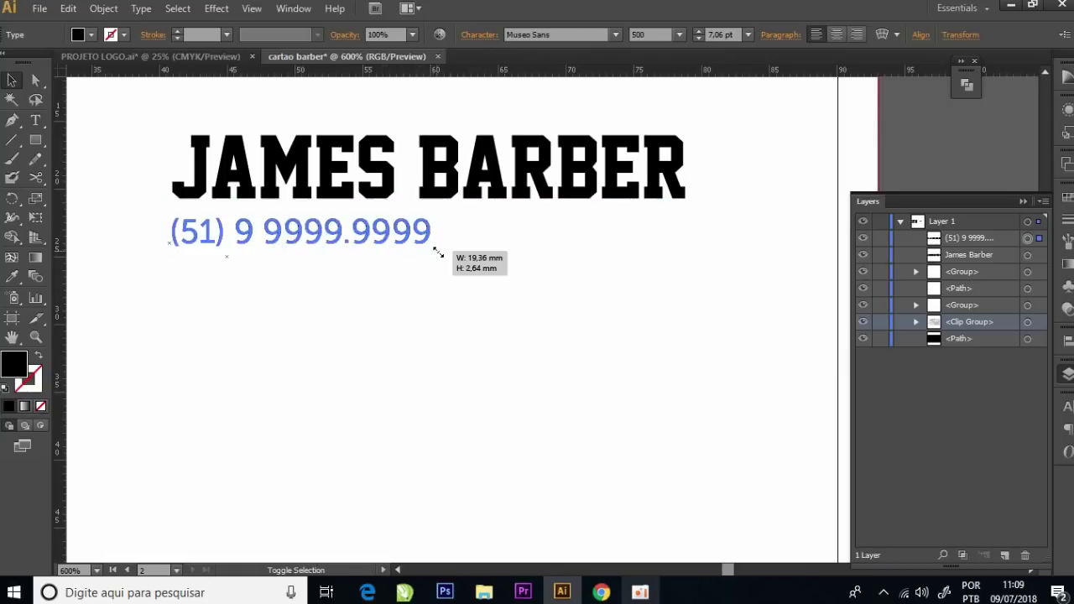
pyautogui.scroll(-2, 341, 255)
pyautogui.scroll(-2, 379, 258)
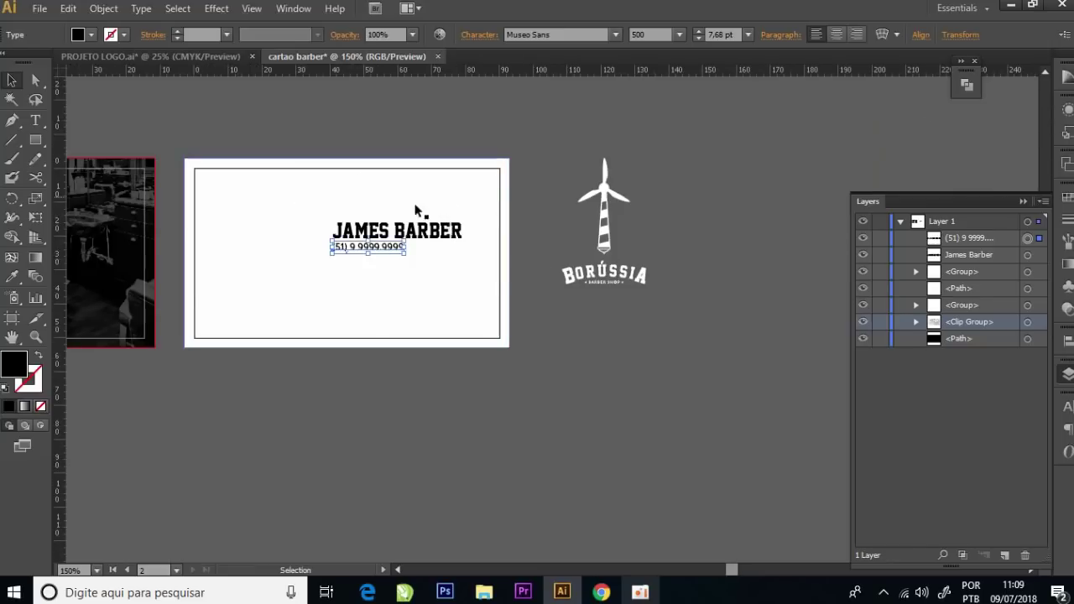
# Step: Duplicate the phone line lower on the card and type the street address over it
pyautogui.click(660, 411)
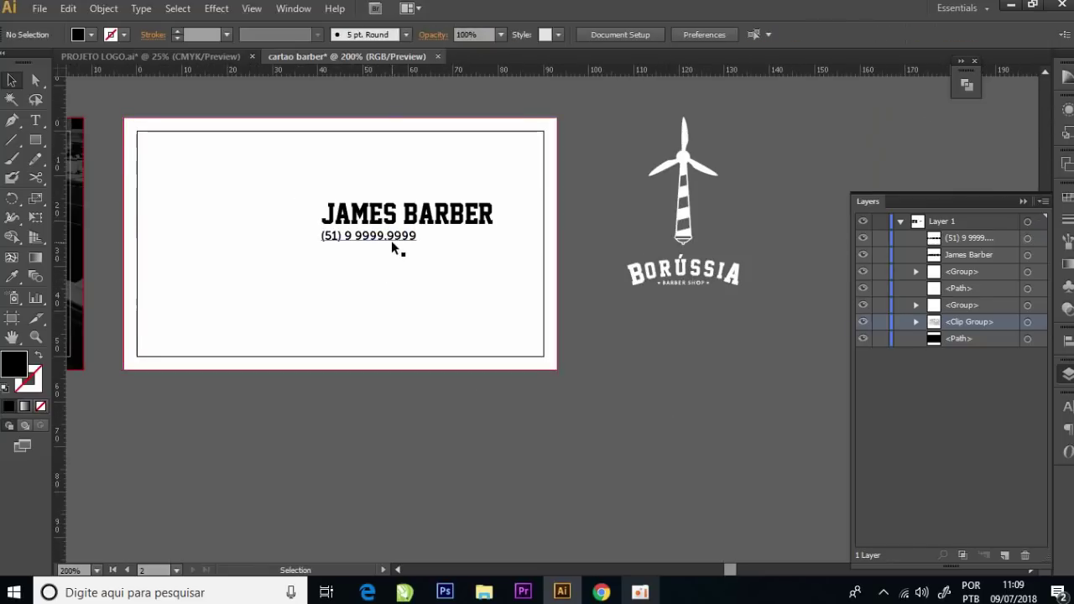
pyautogui.scroll(2, 379, 265)
pyautogui.keyDown('alt'); pyautogui.moveTo(374, 232); pyautogui.dragTo(371, 313); pyautogui.keyUp('alt')
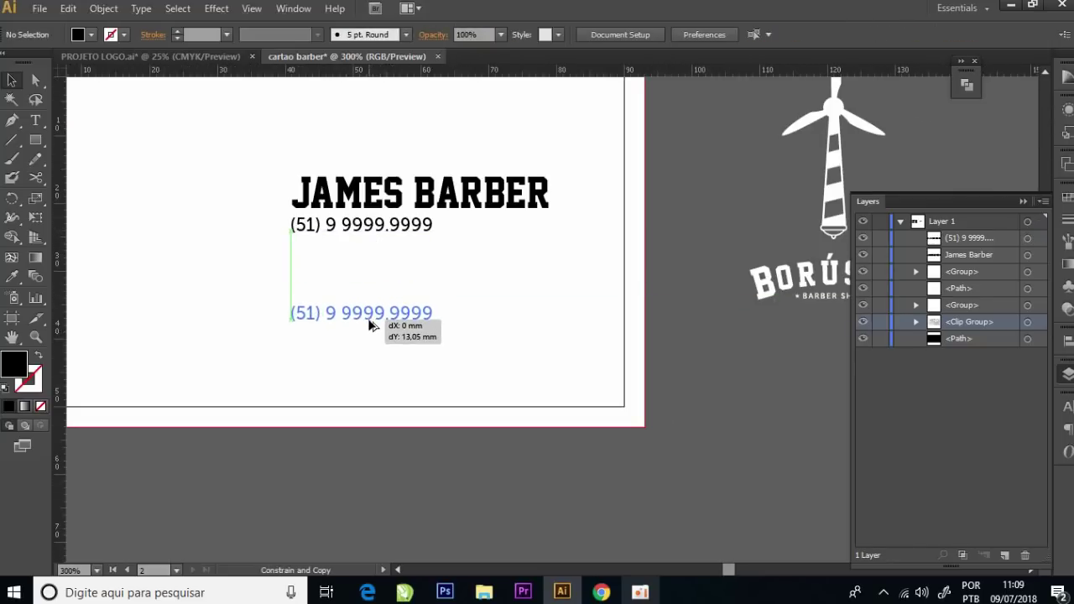
pyautogui.doubleClick(370, 312)
pyautogui.hotkey('ctrl', 'a')
pyautogui.write('A')
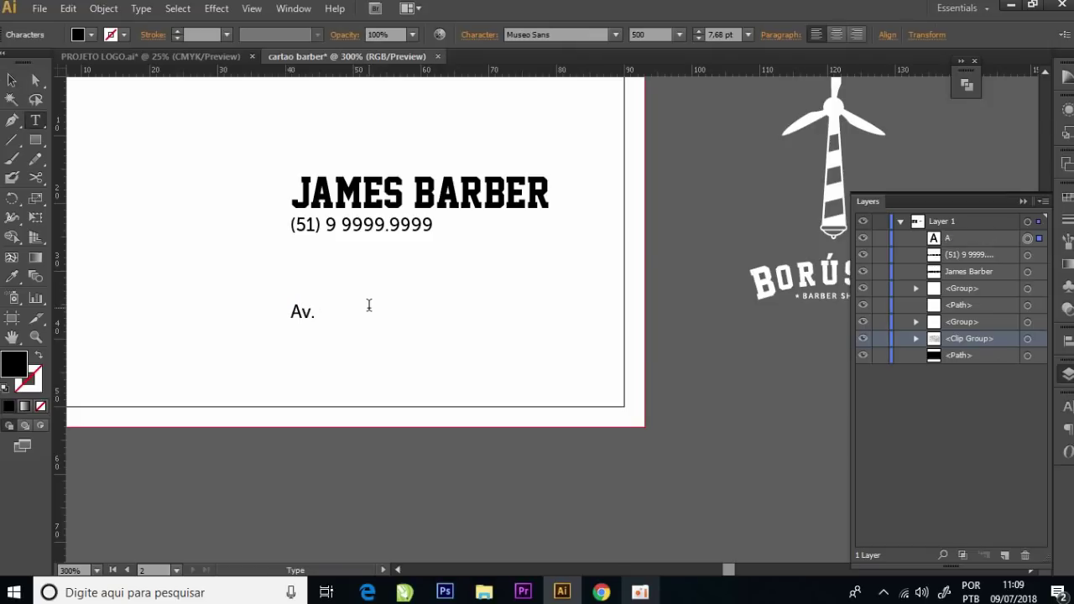
pyautogui.press('BackSpace')
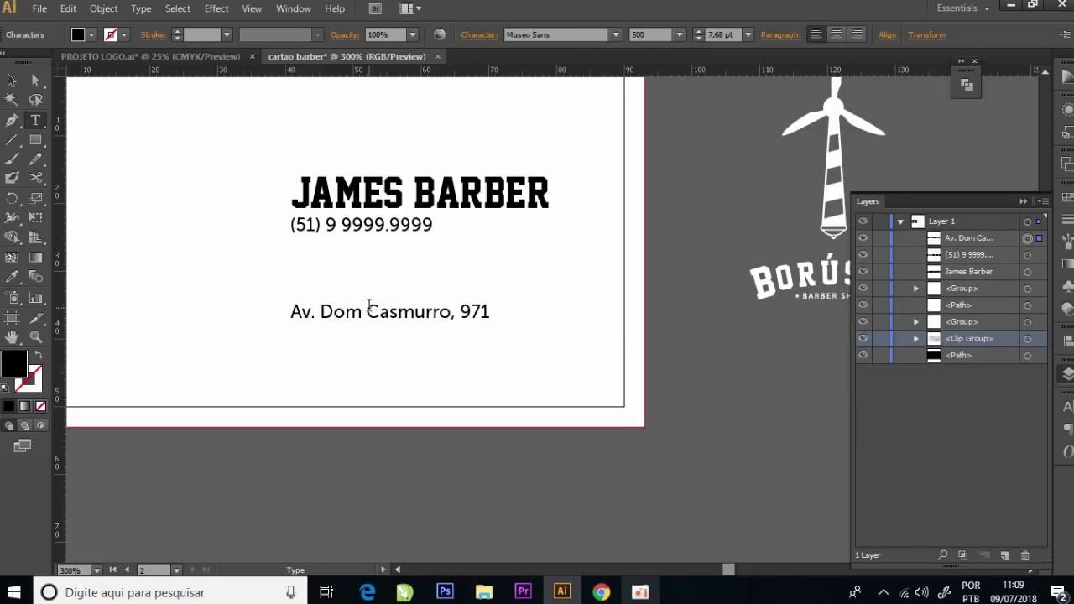
# Step: Add a second address line with the postal code, city and state
pyautogui.press('Return')
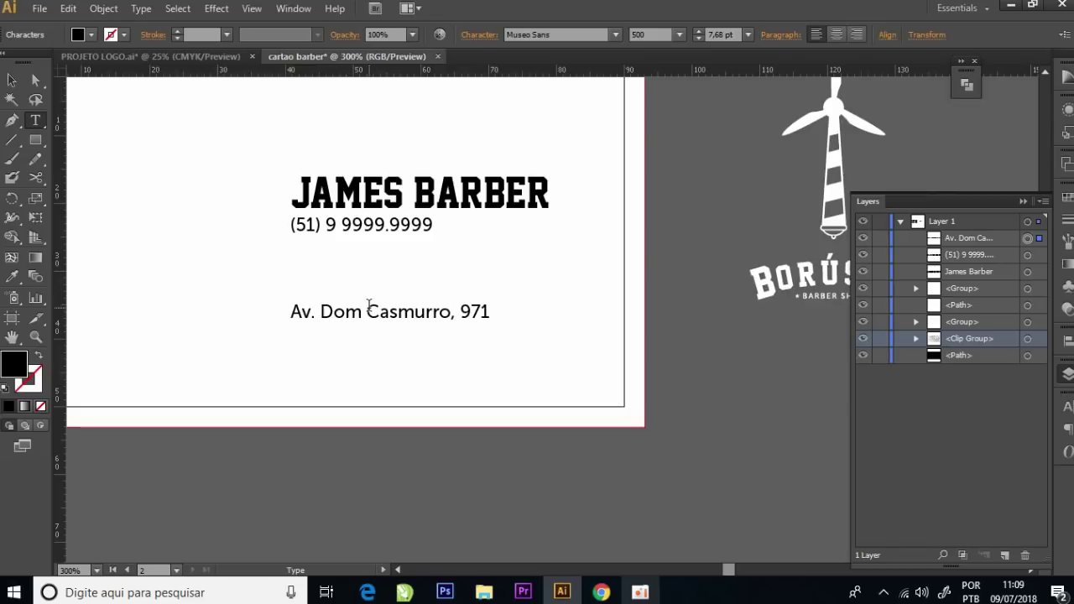
pyautogui.press('BackSpace')
pyautogui.write('958-')
pyautogui.write('280')
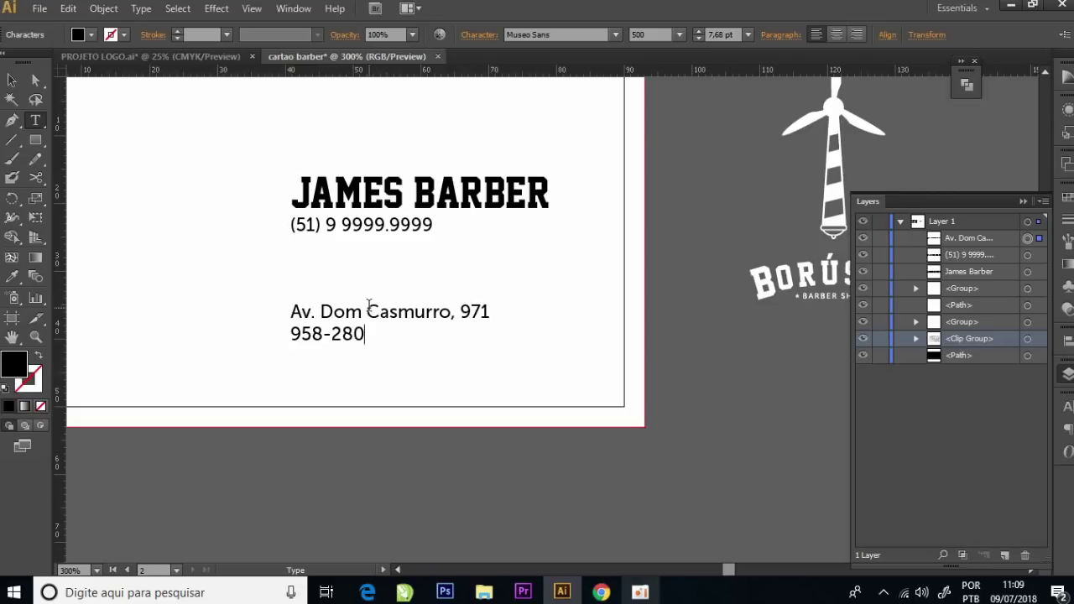
pyautogui.press('BackSpace')
pyautogui.press('BackSpace')
pyautogui.press('BackSpace')
pyautogui.write('828')
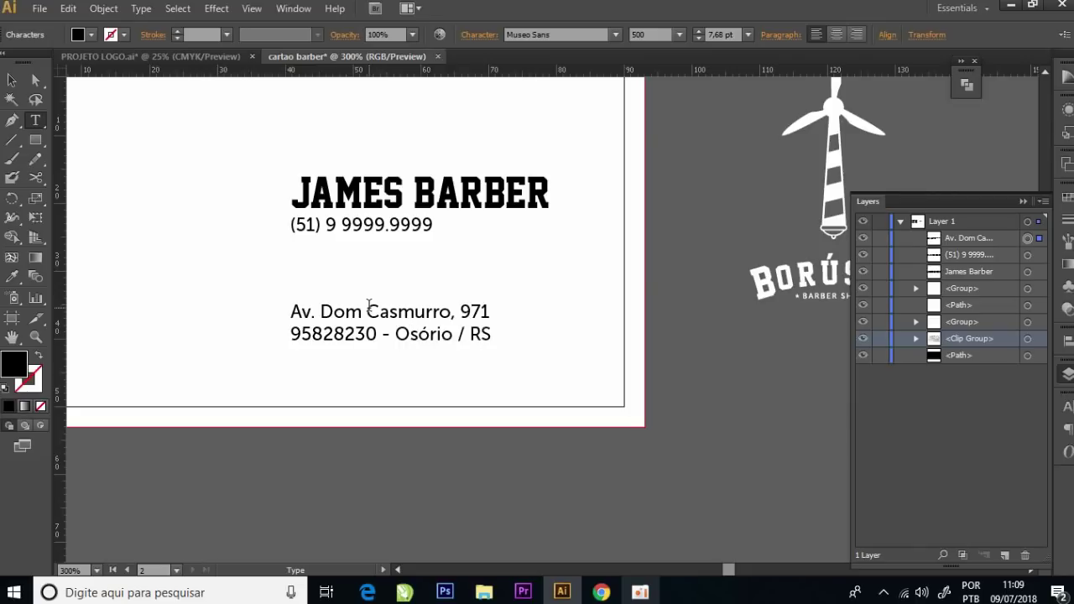
# Step: Remove the spaces around the slash in the city/state line and finish editing
pyautogui.click(458, 333)
pyautogui.press('BackSpace')
pyautogui.press('BackSpace')
pyautogui.press('Escape')
pyautogui.hotkey('ctrl', '-')
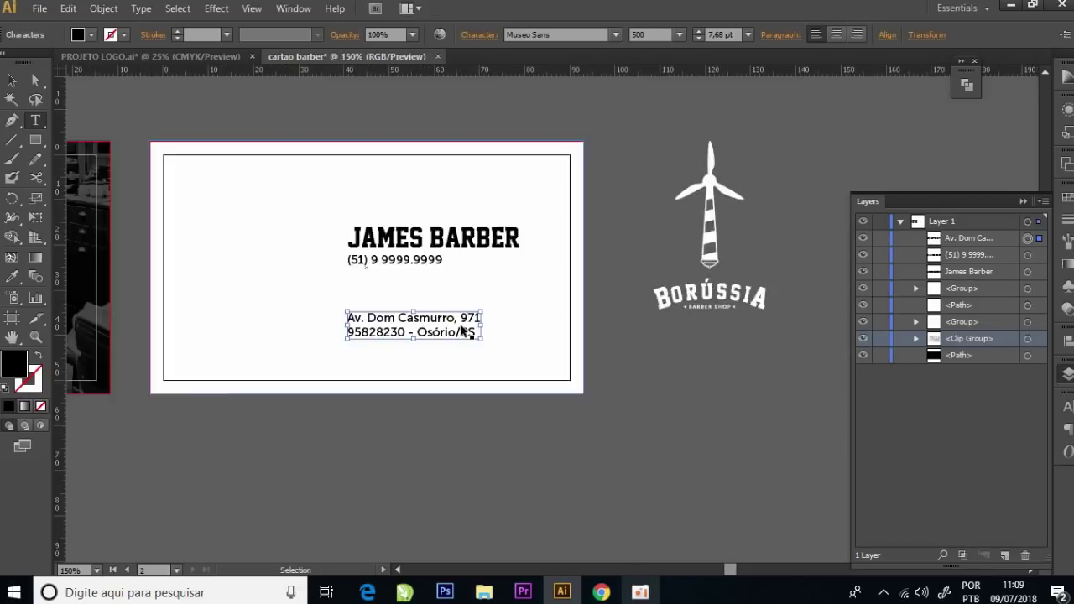
pyautogui.hotkey('ctrl', '-')
pyautogui.click(377, 395)
# Step: Check the text blocks share one left edge with a temporary vertical guide, then delete it
pyautogui.scroll(1, 395, 334)
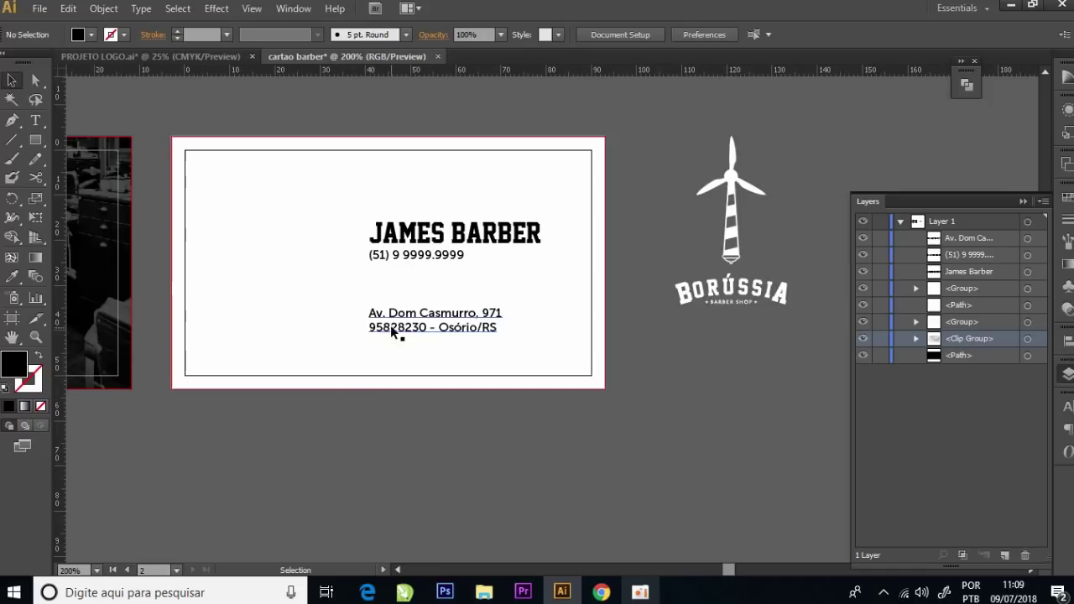
pyautogui.moveTo(59, 216); pyautogui.dragTo(366, 235)
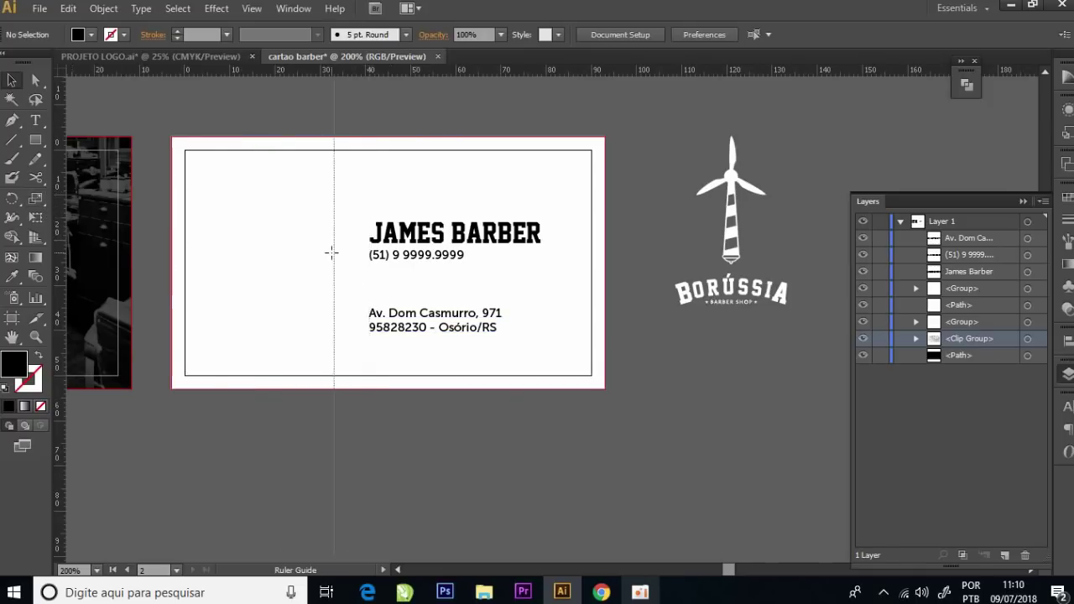
pyautogui.moveTo(366, 235); pyautogui.dragTo(370, 255)
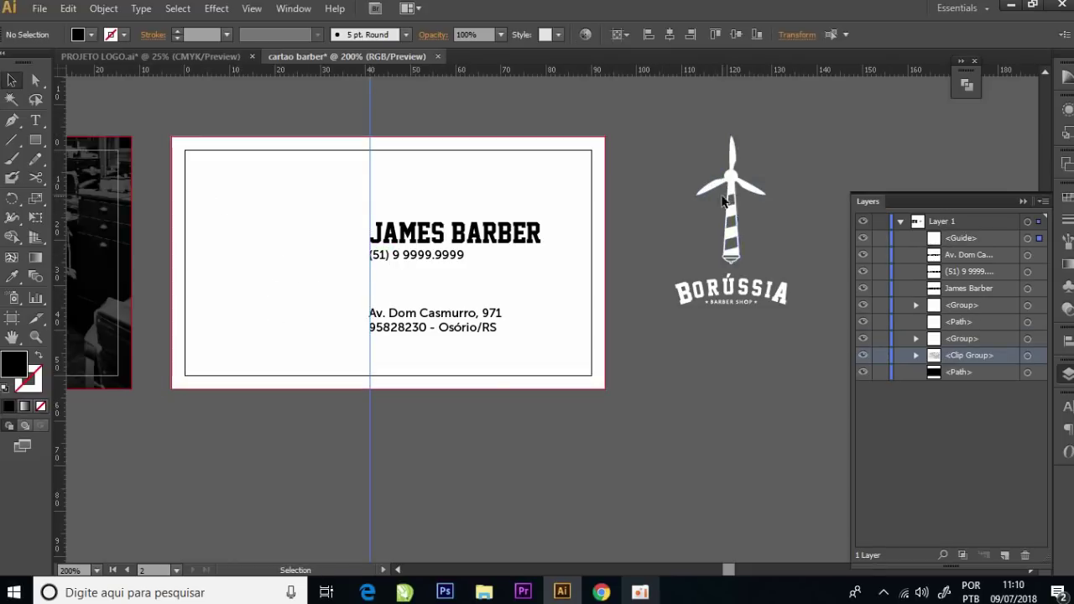
pyautogui.hscroll(1, 408, 347)
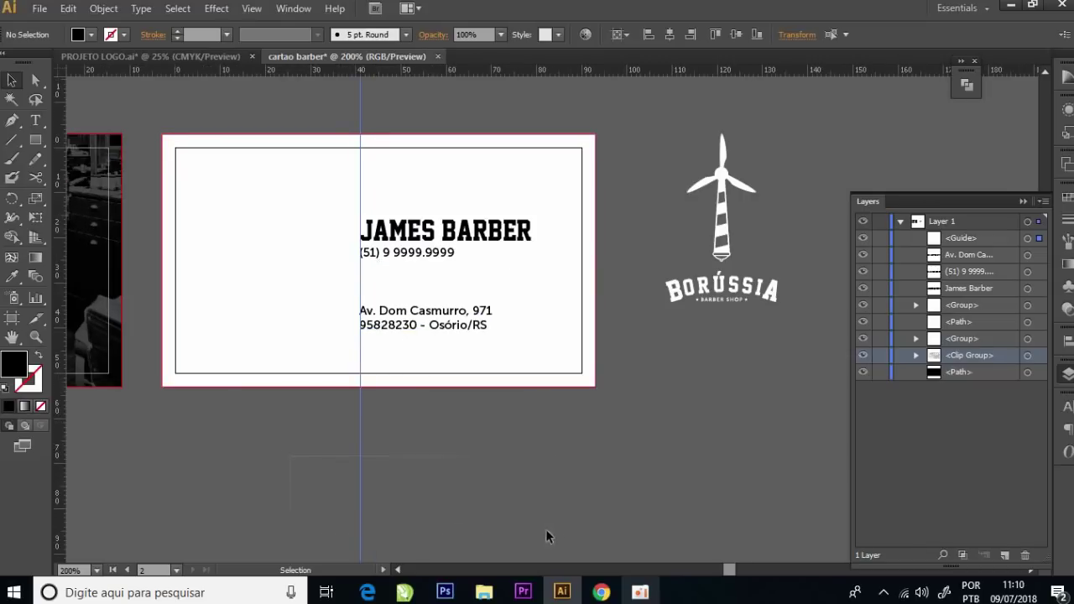
pyautogui.press('Delete')
pyautogui.hotkey('ctrl', '+')
# Step: Duplicate the address block below itself and retype the copy as the 'ww.borussia…' web address
pyautogui.moveTo(371, 295); pyautogui.dragTo(367, 353)
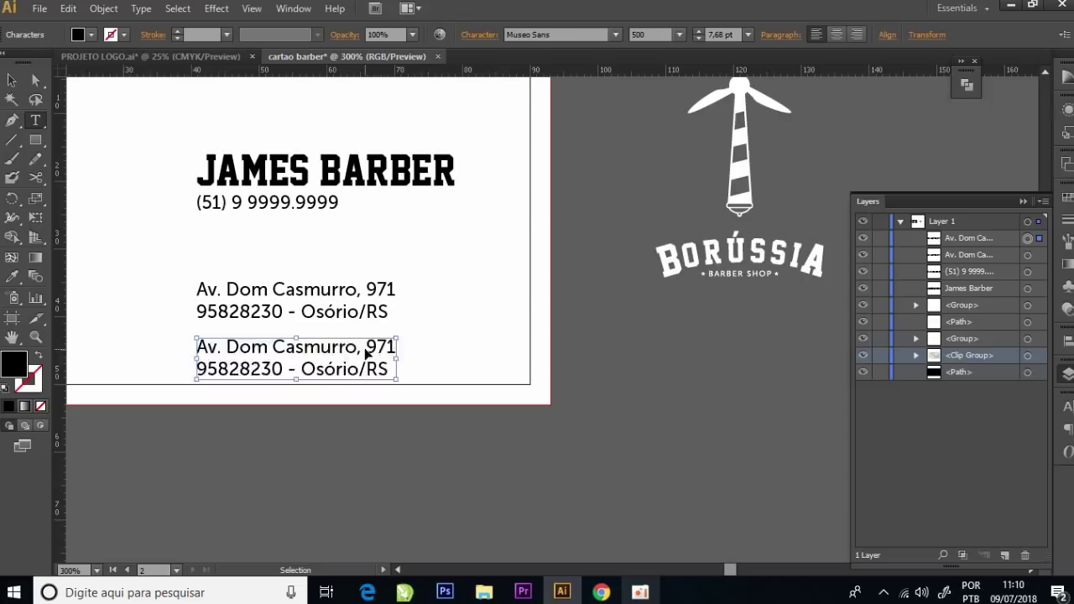
pyautogui.doubleClick(367, 353)
pyautogui.hotkey('ctrl', 'a')
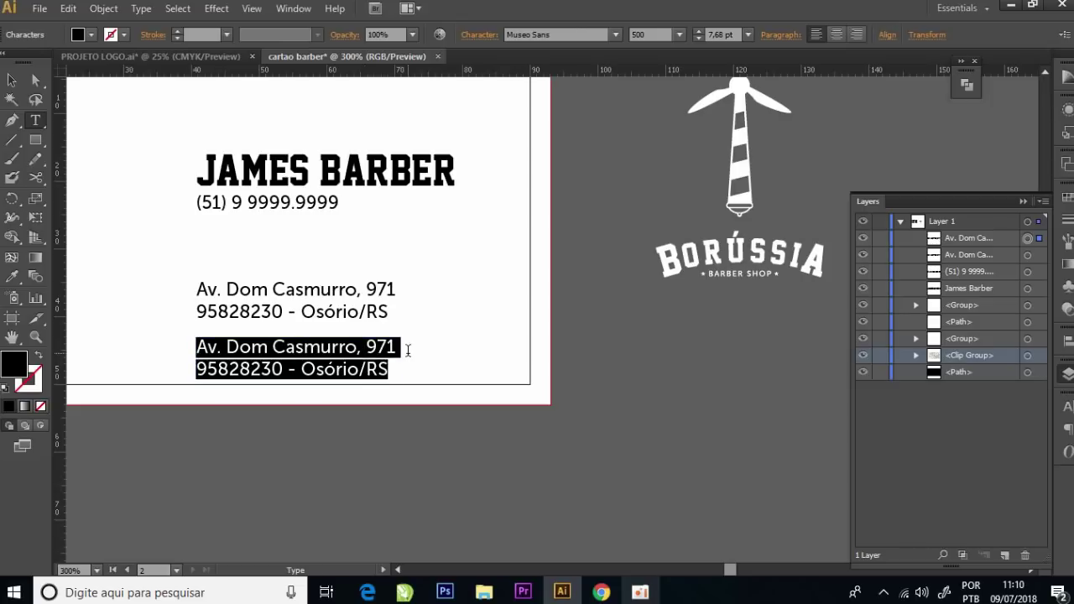
pyautogui.write('ww.')
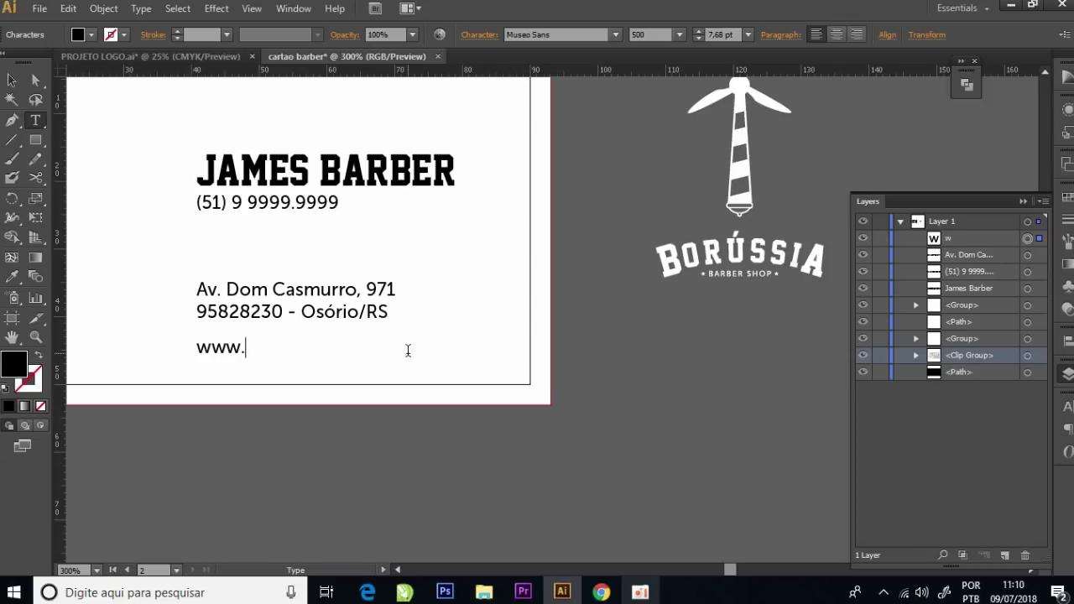
pyautogui.write('boru')
pyautogui.write('ssiabarber.com.br')
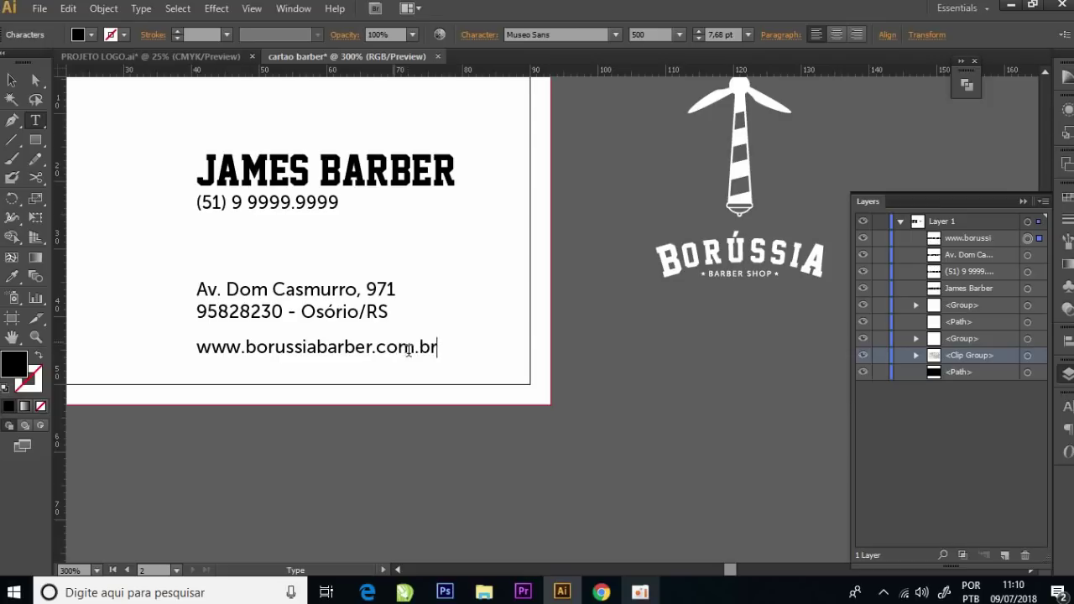
pyautogui.scroll(-2, 325, 338)
pyautogui.scroll(2, 445, 347)
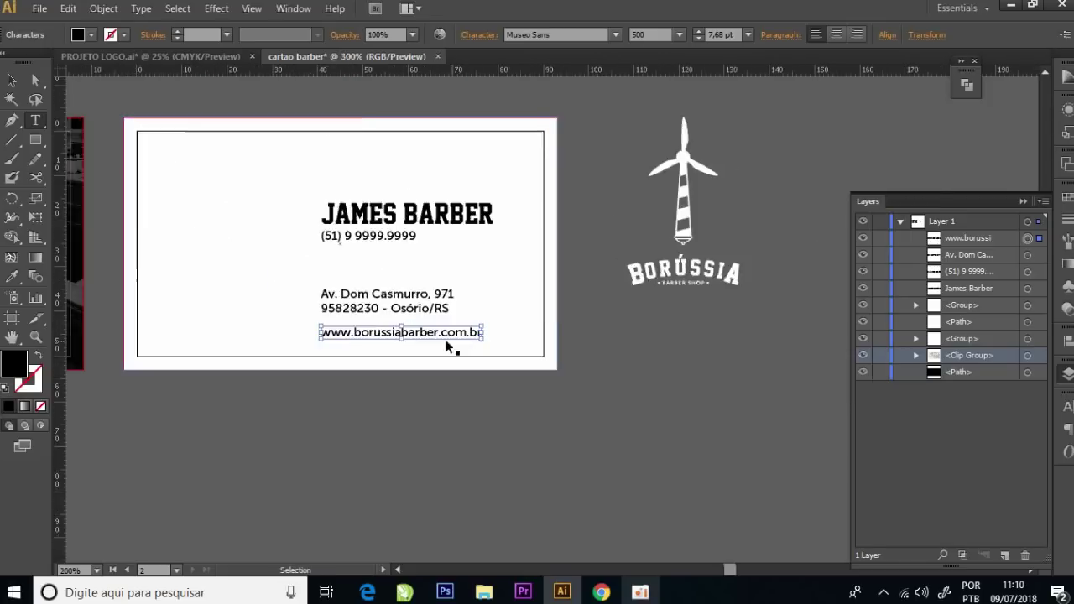
pyautogui.scroll(2, 446, 347)
pyautogui.click(421, 321)
pyautogui.write('shop')
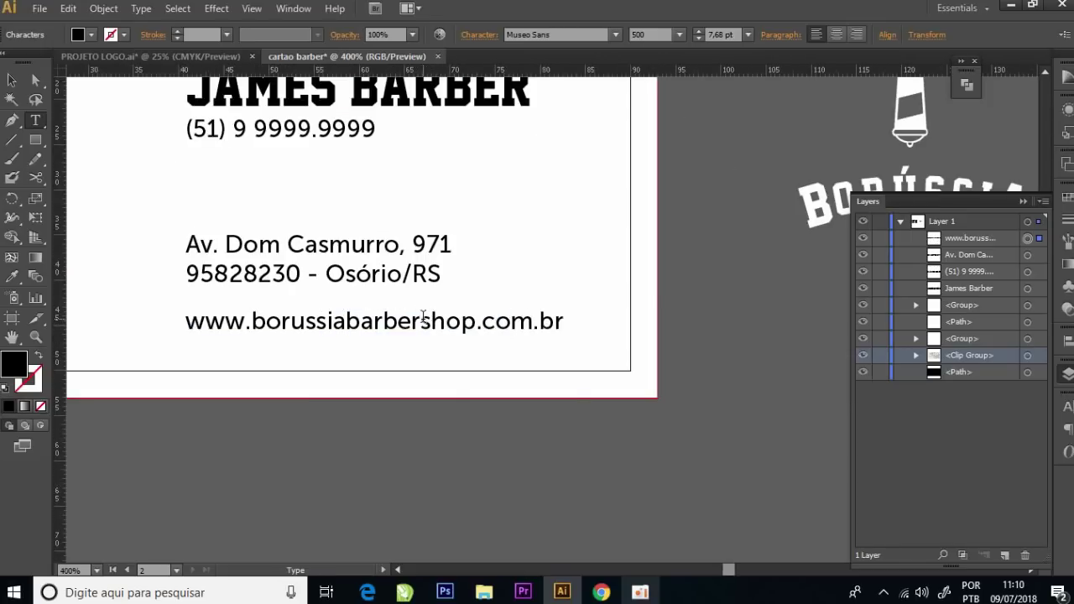
pyautogui.press('Escape')
pyautogui.click(384, 420)
pyautogui.scroll(-3, 437, 393)
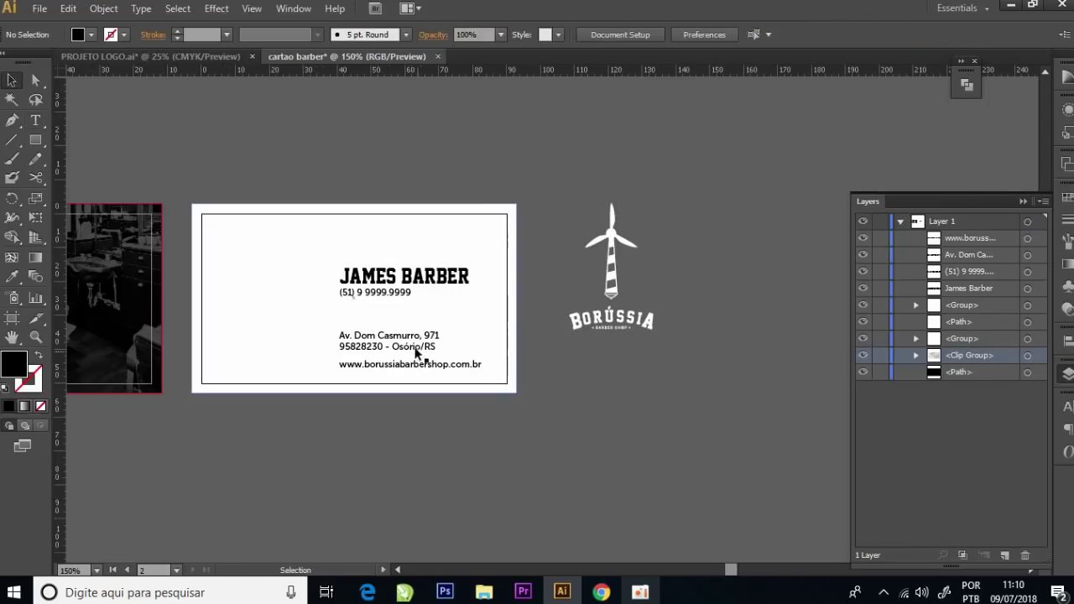
pyautogui.scroll(1, 412, 371)
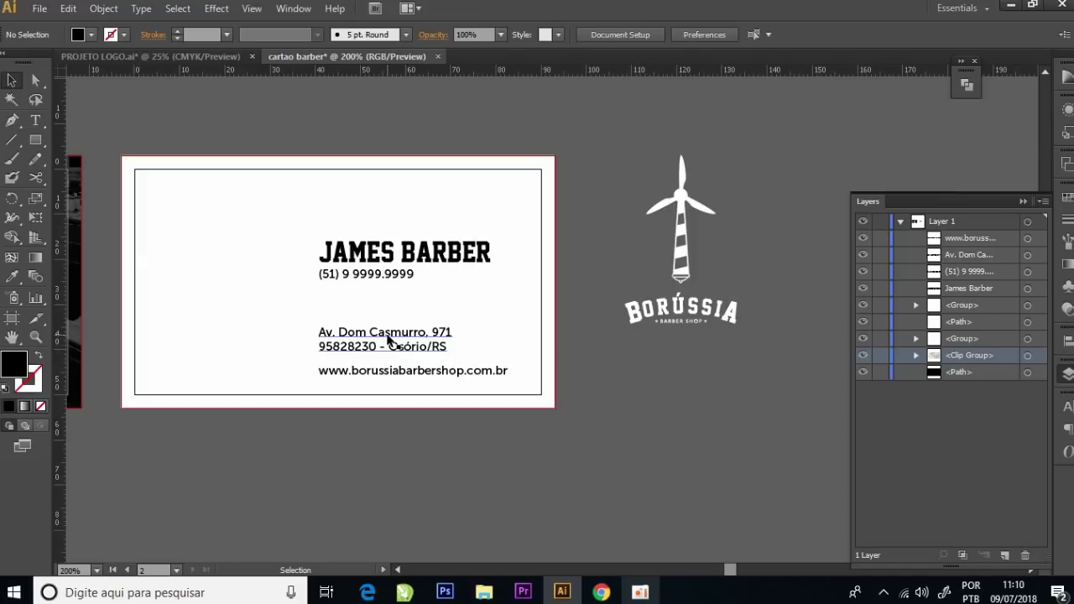
pyautogui.scroll(1, 391, 350)
pyautogui.click(412, 390)
# Step: Group the address and website lines and move them up under the phone number
pyautogui.click(355, 364)
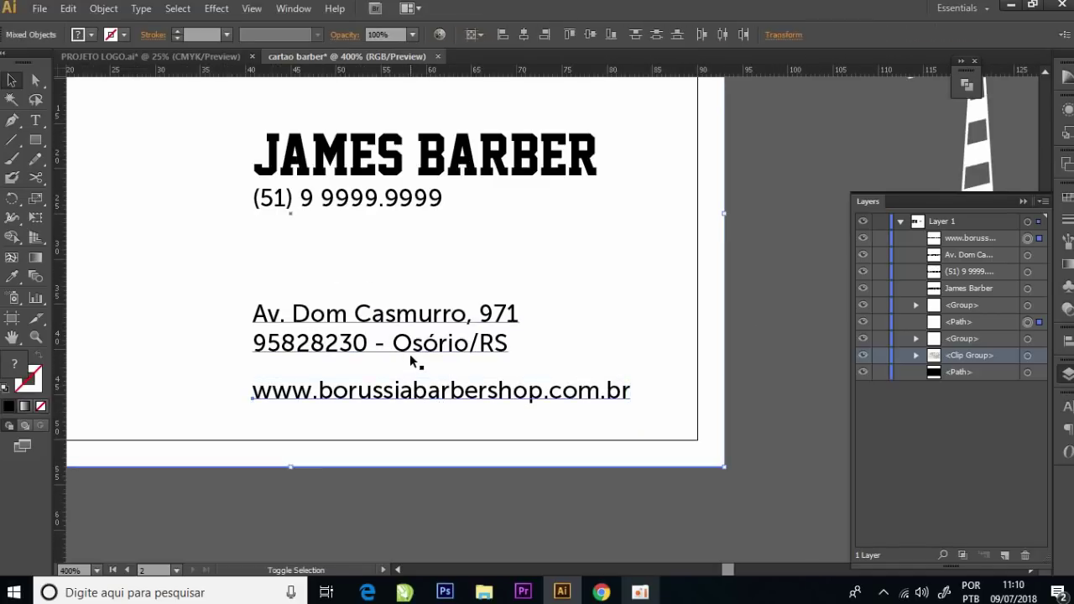
pyautogui.click(541, 391)
pyautogui.keyDown('shift'); pyautogui.click(495, 344); pyautogui.keyUp('shift')
pyautogui.hotkey('ctrl', 'g')
pyautogui.click(492, 463)
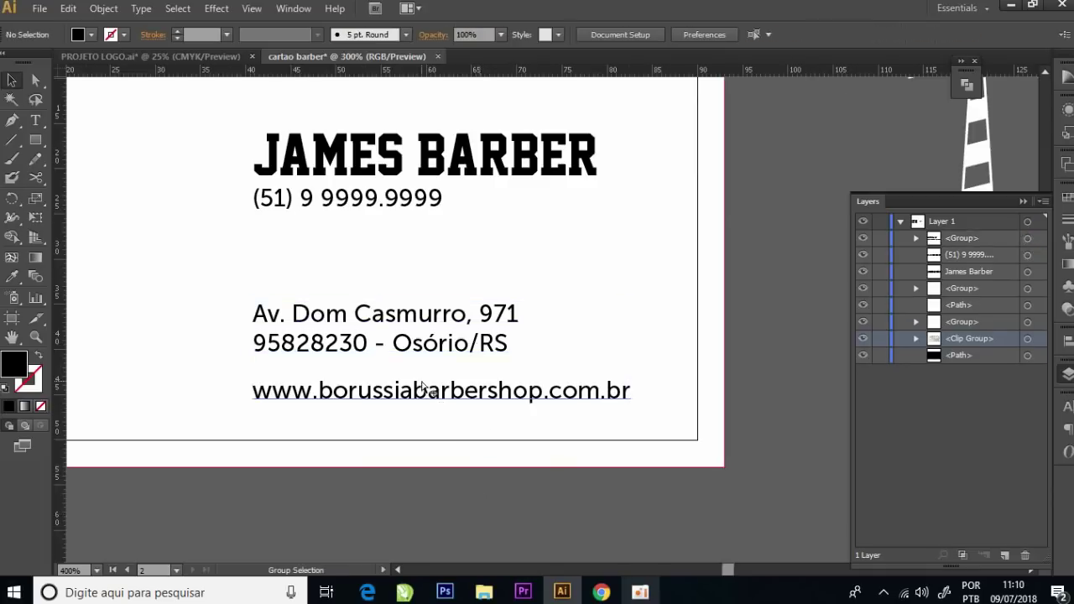
pyautogui.scroll(-1, 422, 387)
pyautogui.moveTo(411, 352); pyautogui.dragTo(408, 333)
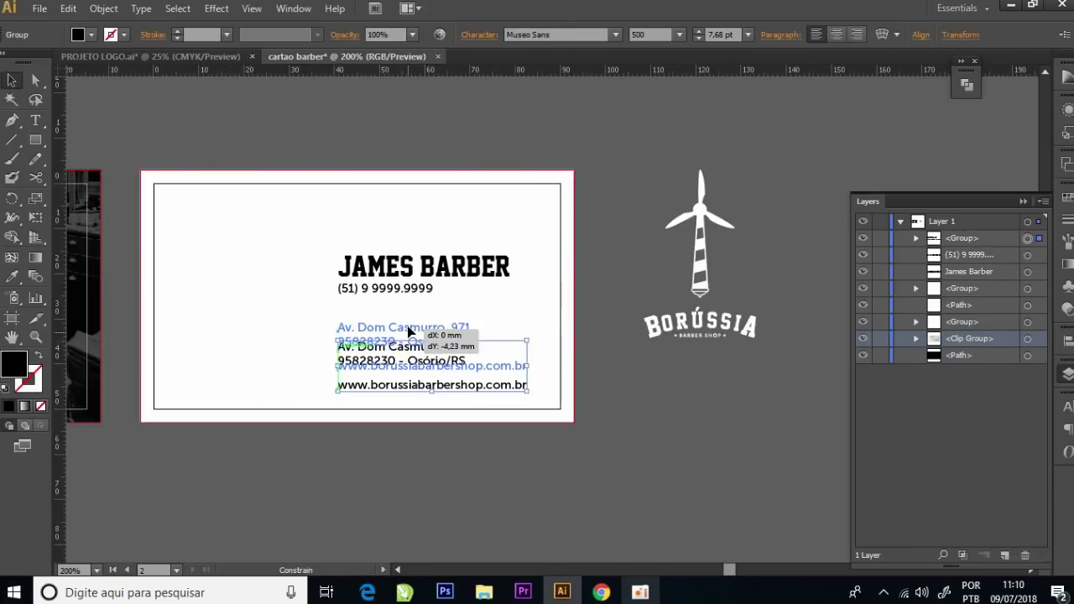
# Step: Group the name and phone number lines and vertically centre the text block
pyautogui.click(411, 288)
pyautogui.keyDown('shift'); pyautogui.click(419, 266); pyautogui.keyUp('shift')
pyautogui.hotkey('ctrl', 'g')
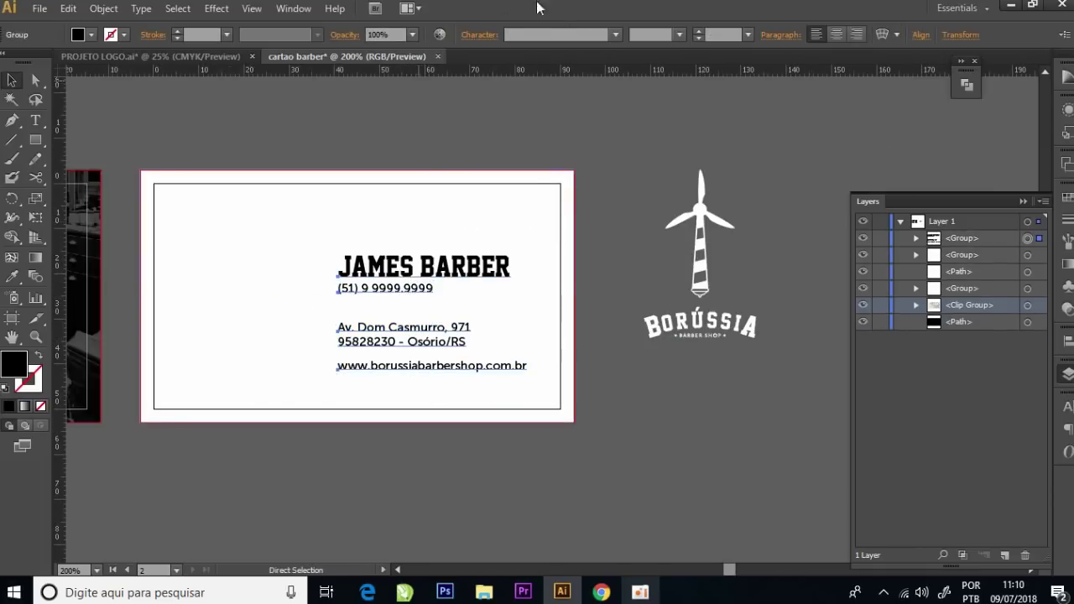
pyautogui.press('v')
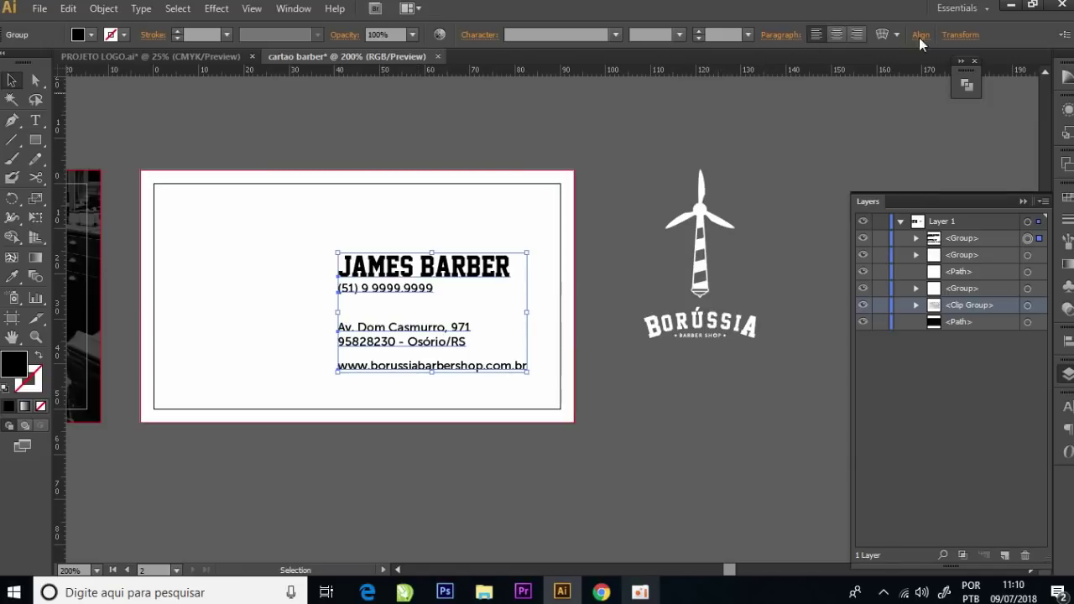
pyautogui.click(921, 35)
pyautogui.click(883, 80)
# Step: Review the card and shift the windmill part of the logo beside the cards
pyautogui.click(519, 151)
pyautogui.scroll(-1, 641, 285)
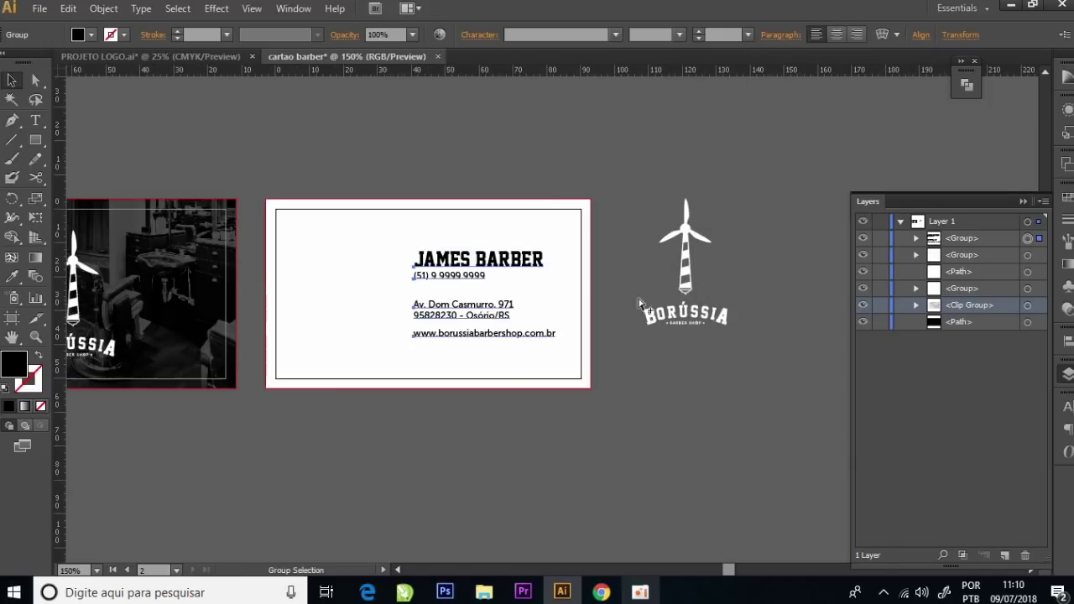
pyautogui.scroll(1, 484, 343)
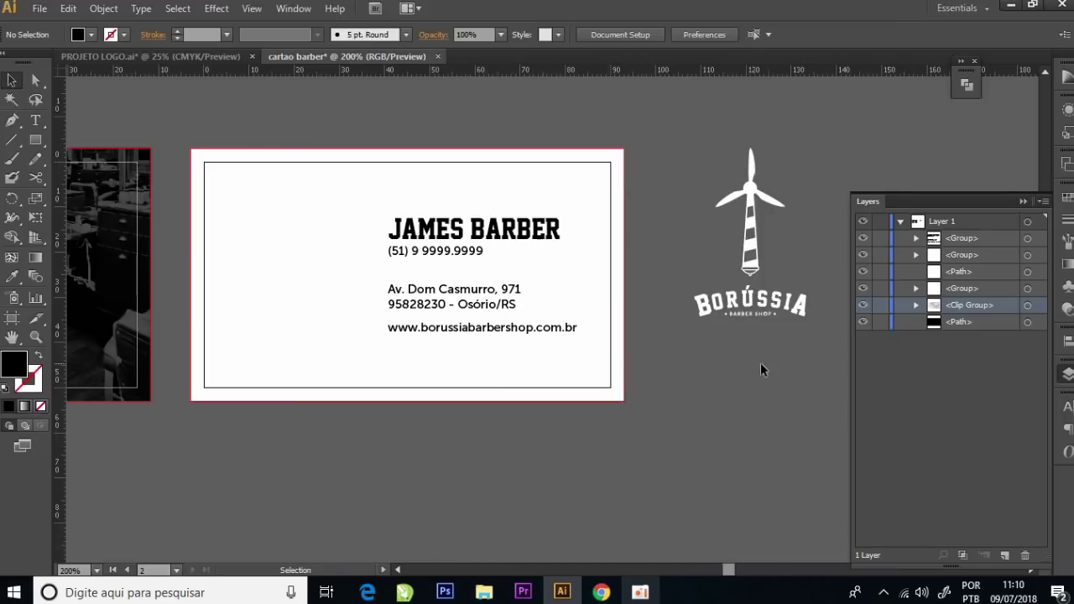
pyautogui.scroll(-1, 716, 354)
pyautogui.scroll(1, 671, 369)
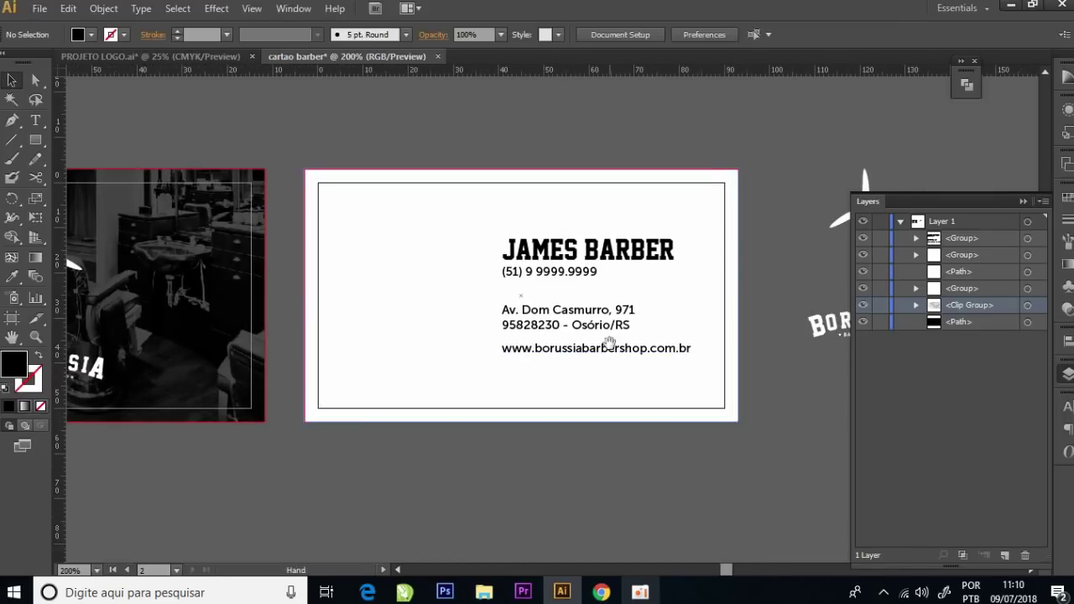
pyautogui.scroll(-1, 288, 319)
pyautogui.moveTo(756, 290); pyautogui.dragTo(751, 292)
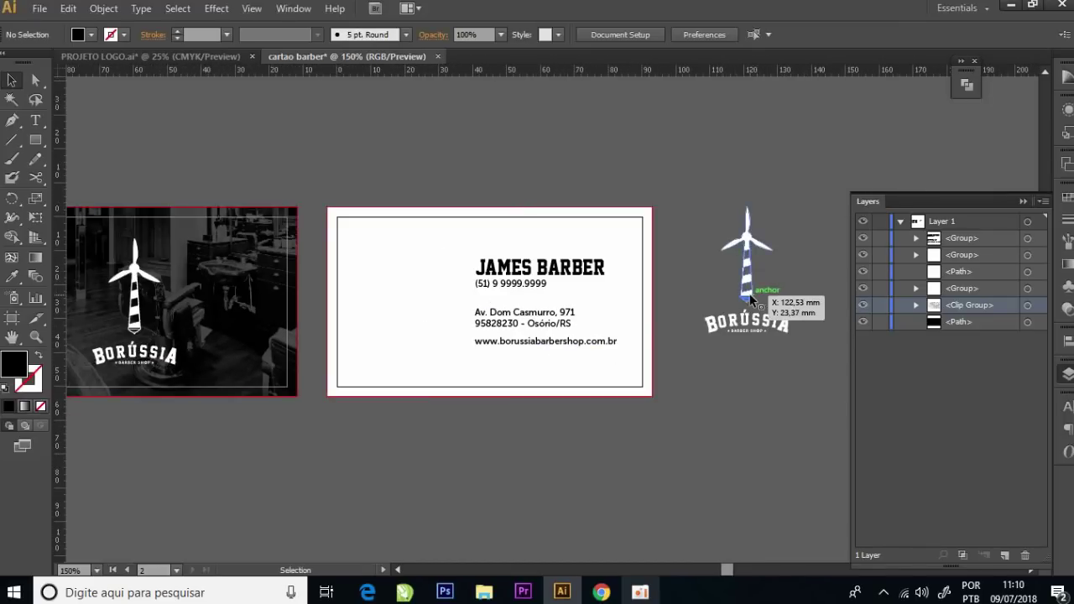
# Step: Copy the logo's windmill onto the left side of the white back card
pyautogui.doubleClick(751, 291)
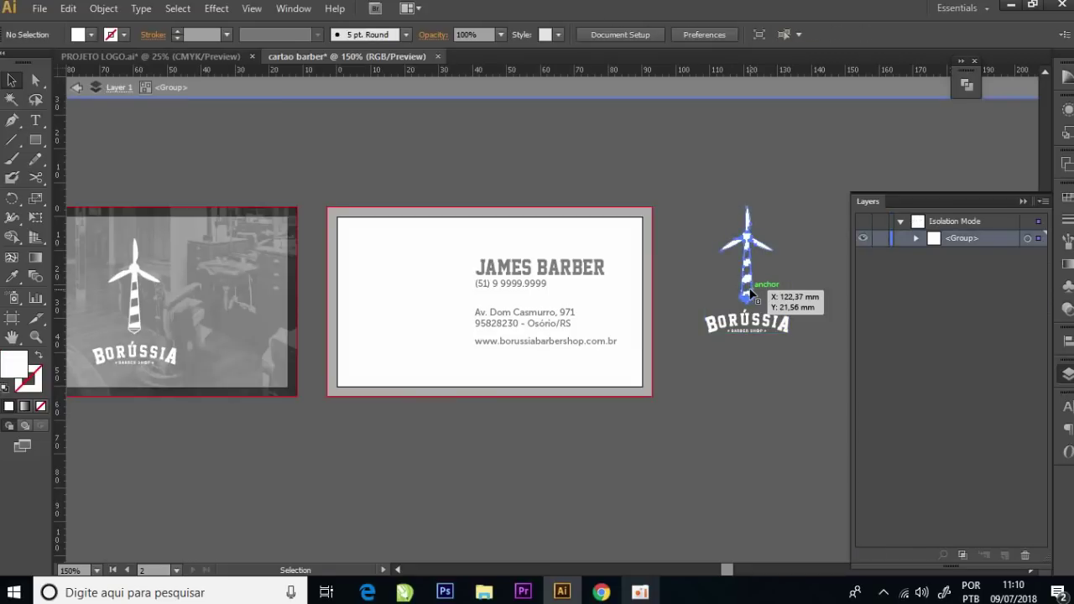
pyautogui.doubleClick(711, 405)
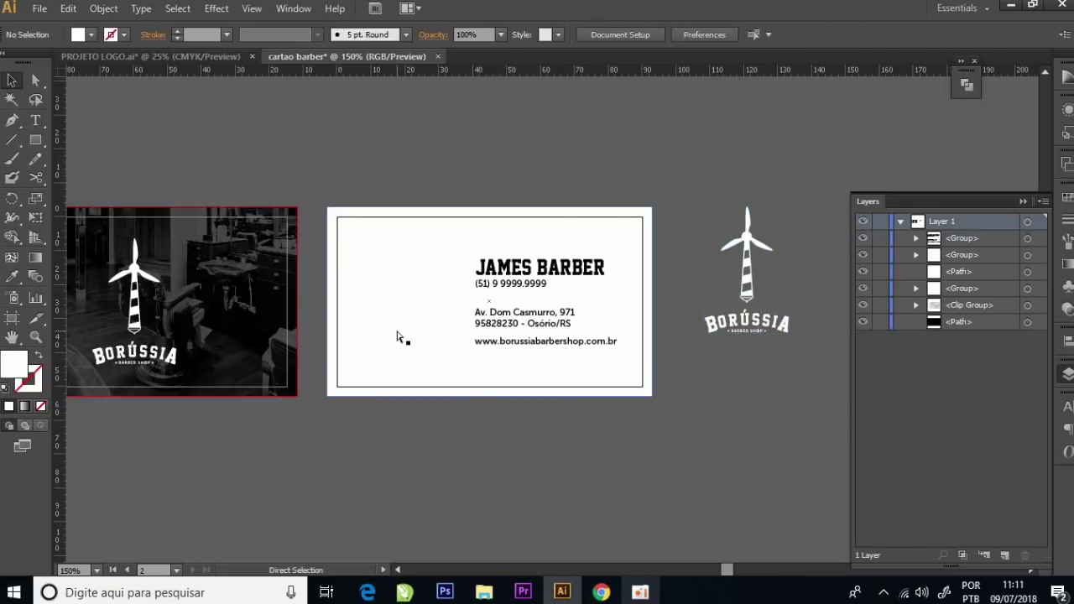
pyautogui.moveTo(767, 243)
pyautogui.mouseDown()
pyautogui.moveTo(573, 309)
pyautogui.moveTo(419, 300)
pyautogui.mouseUp()
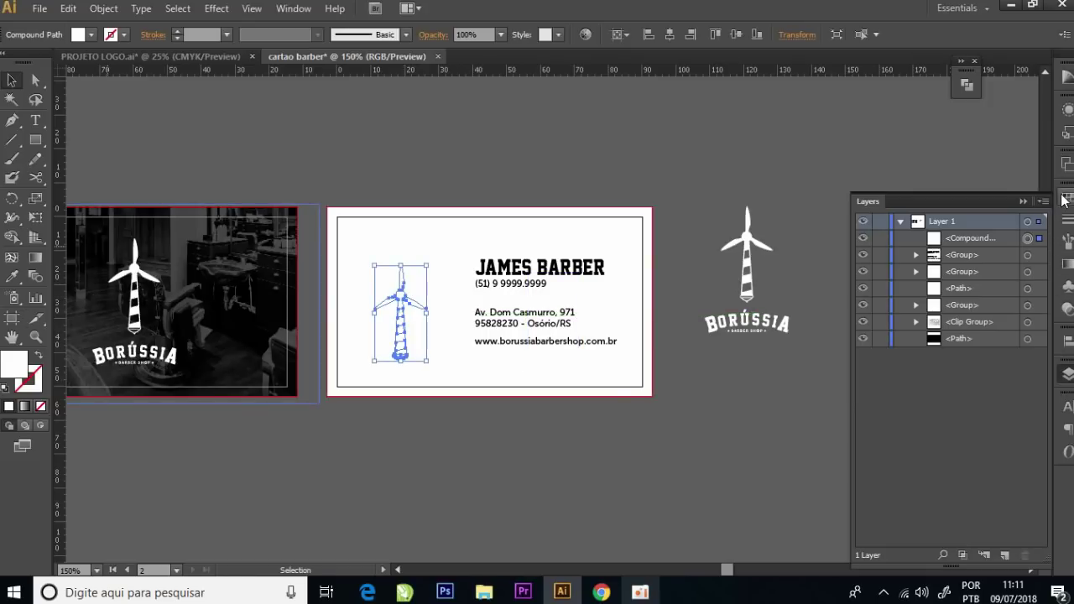
pyautogui.click(1067, 198)
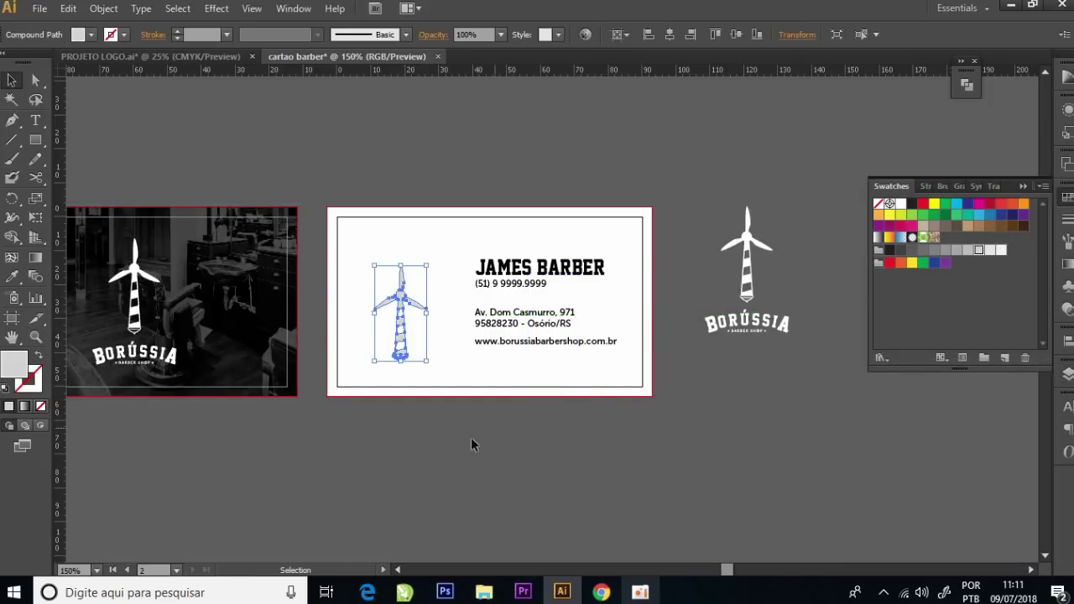
pyautogui.click(383, 443)
pyautogui.click(393, 304)
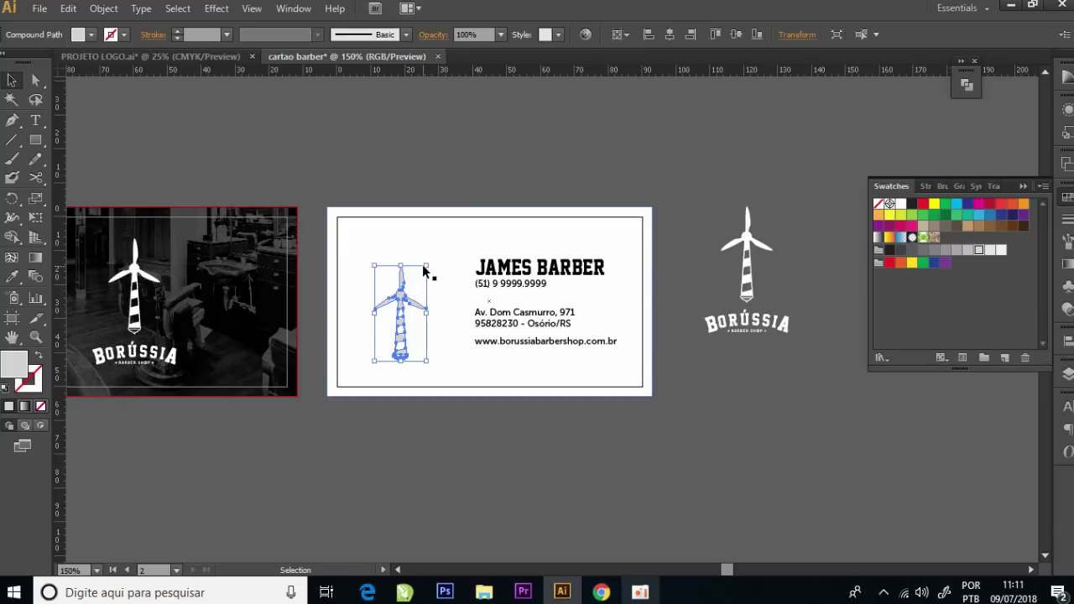
# Step: Enlarge the windmill copy around its centre and reposition it behind the contact text
pyautogui.moveTo(425, 266); pyautogui.dragTo(495, 138)
pyautogui.moveTo(438, 271); pyautogui.dragTo(458, 304)
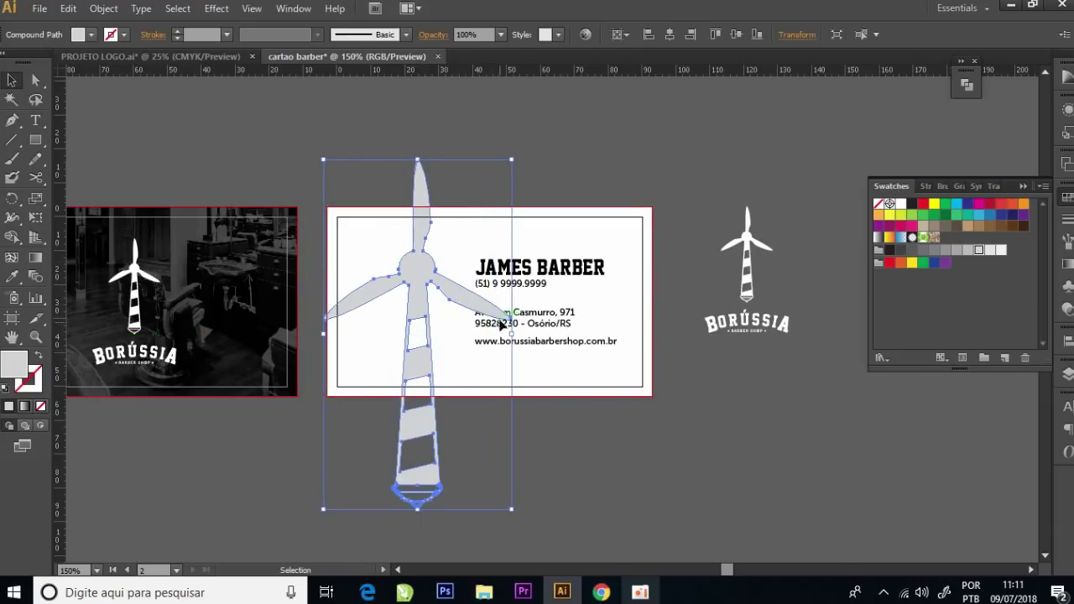
pyautogui.hotkey('ctrl', '+')
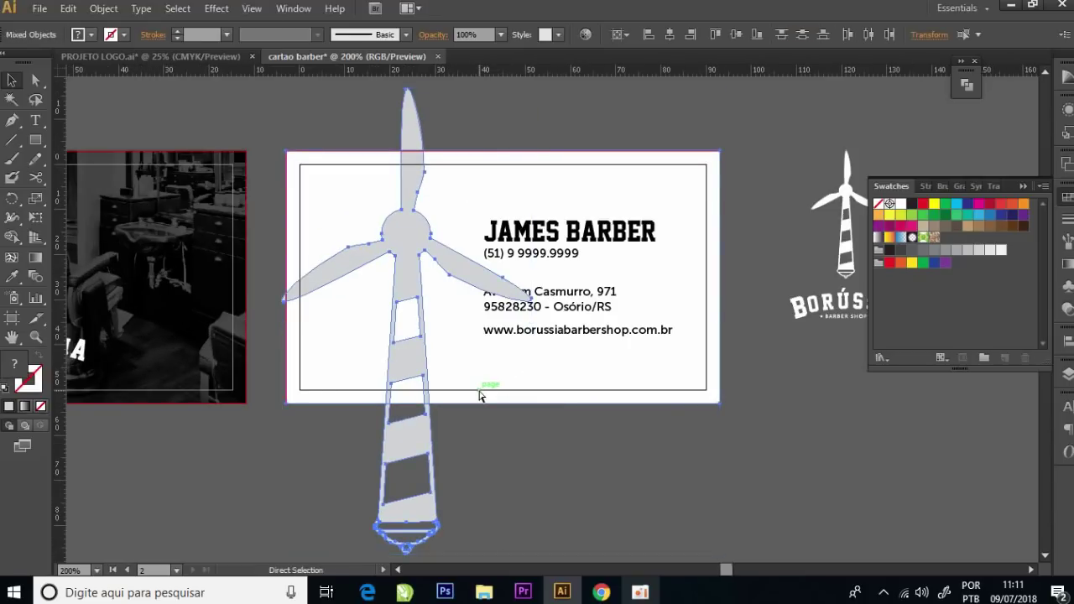
pyautogui.click(510, 489)
pyautogui.hotkey('ctrl', '-')
pyautogui.click(389, 225)
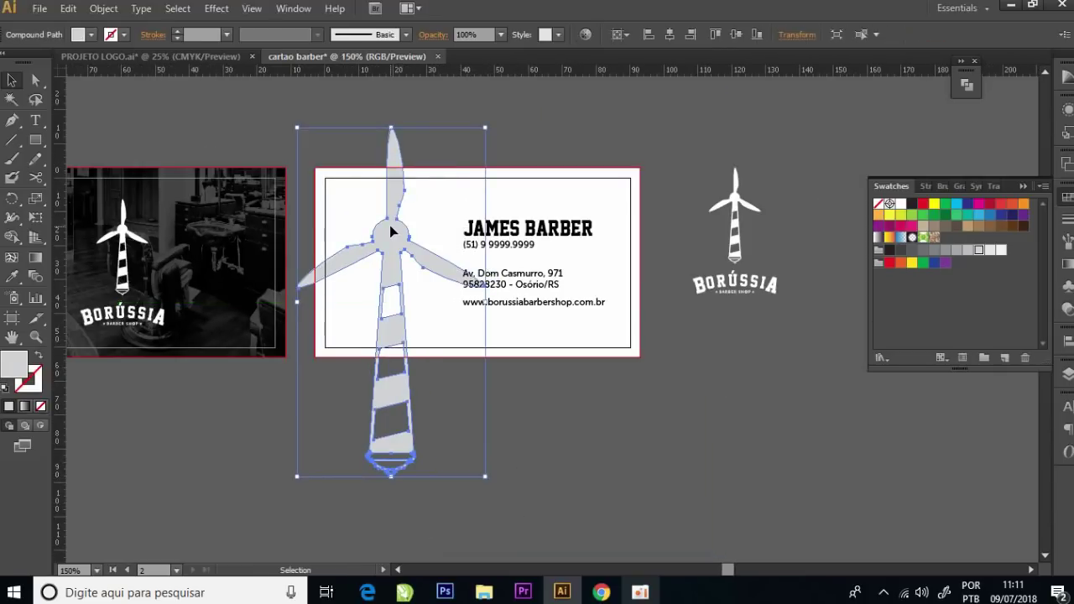
pyautogui.click(633, 459)
# Step: Nudge the enlarged windmill slightly down on the card
pyautogui.scroll(1, 370, 190)
pyautogui.moveTo(395, 243); pyautogui.dragTo(397, 247)
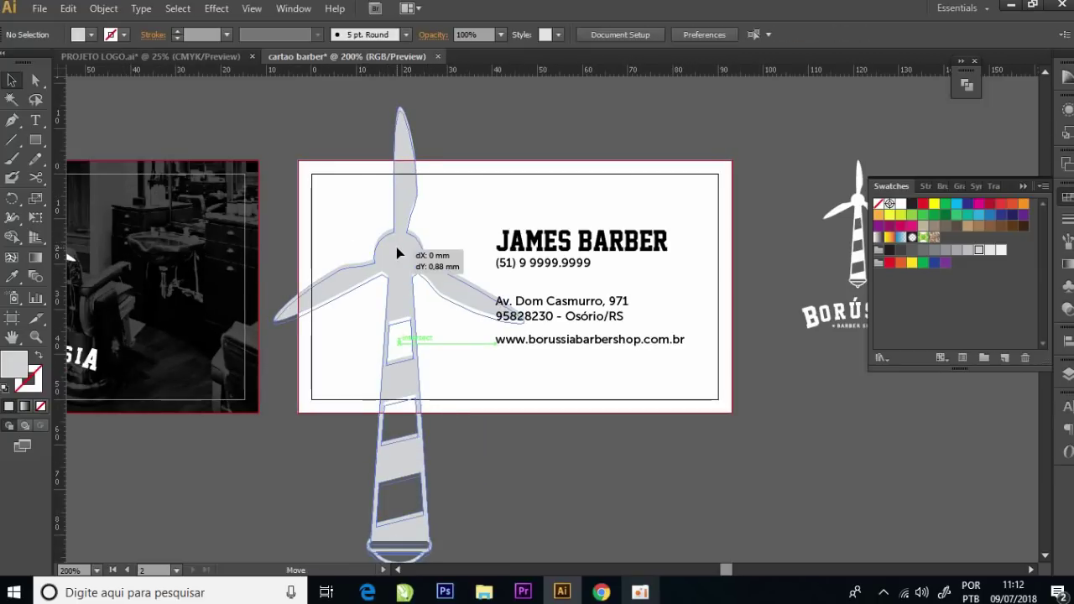
pyautogui.click(319, 231)
pyautogui.scroll(-4, 319, 231)
pyautogui.scroll(1, 335, 239)
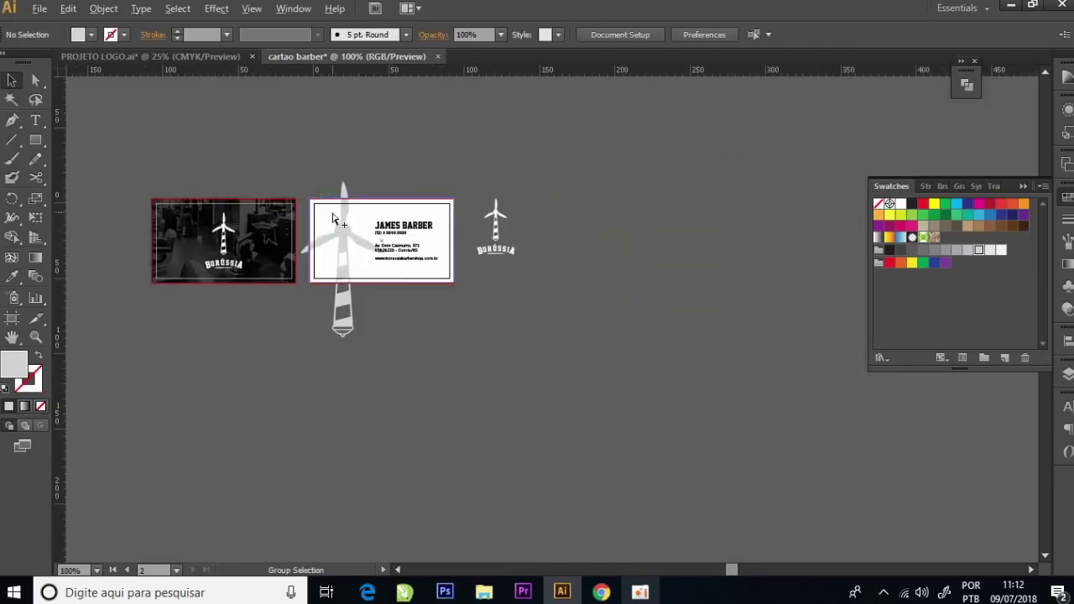
pyautogui.scroll(3, 340, 260)
pyautogui.scroll(1, 360, 256)
pyautogui.scroll(1, 294, 189)
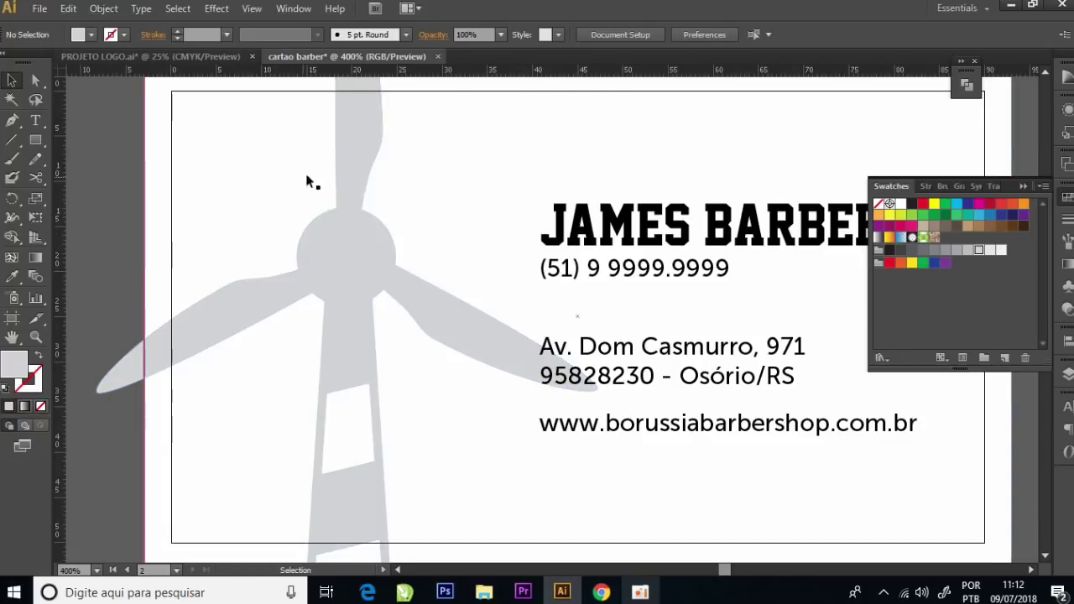
pyautogui.scroll(-3, 373, 260)
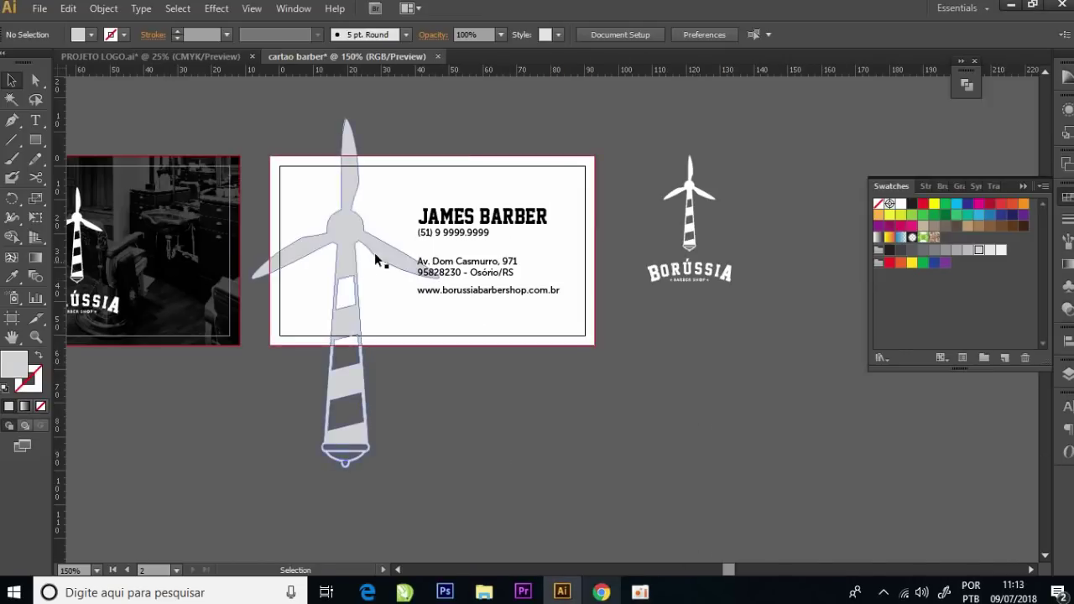
# Step: Delete the standalone logo to the right of the cards
pyautogui.scroll(-2, 375, 260)
pyautogui.scroll(2, 540, 277)
pyautogui.scroll(1, 575, 255)
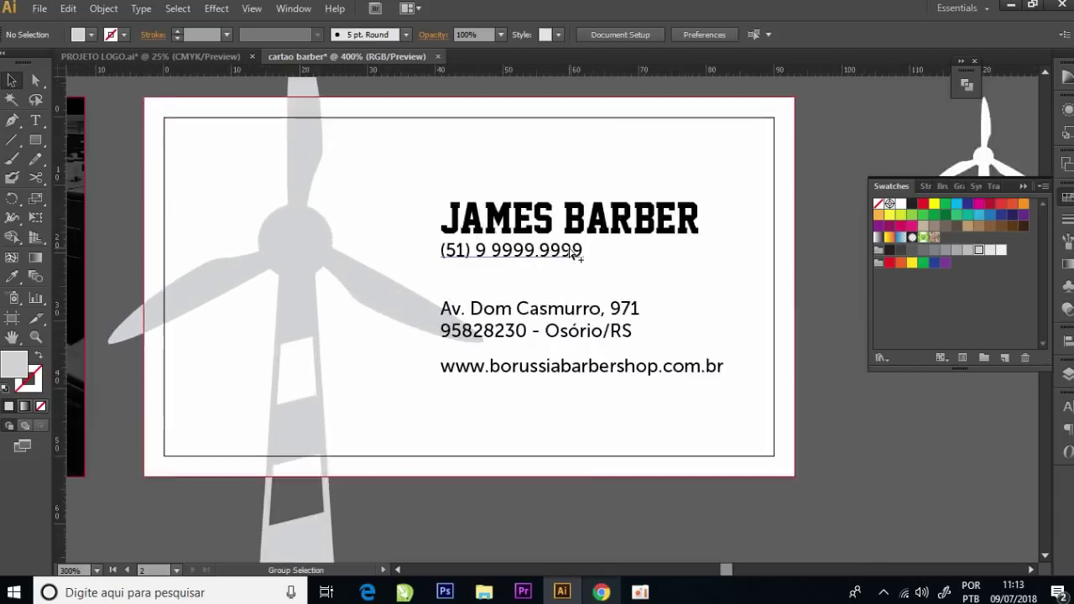
pyautogui.scroll(-2, 571, 252)
pyautogui.scroll(-1, 556, 317)
pyautogui.scroll(-1, 542, 319)
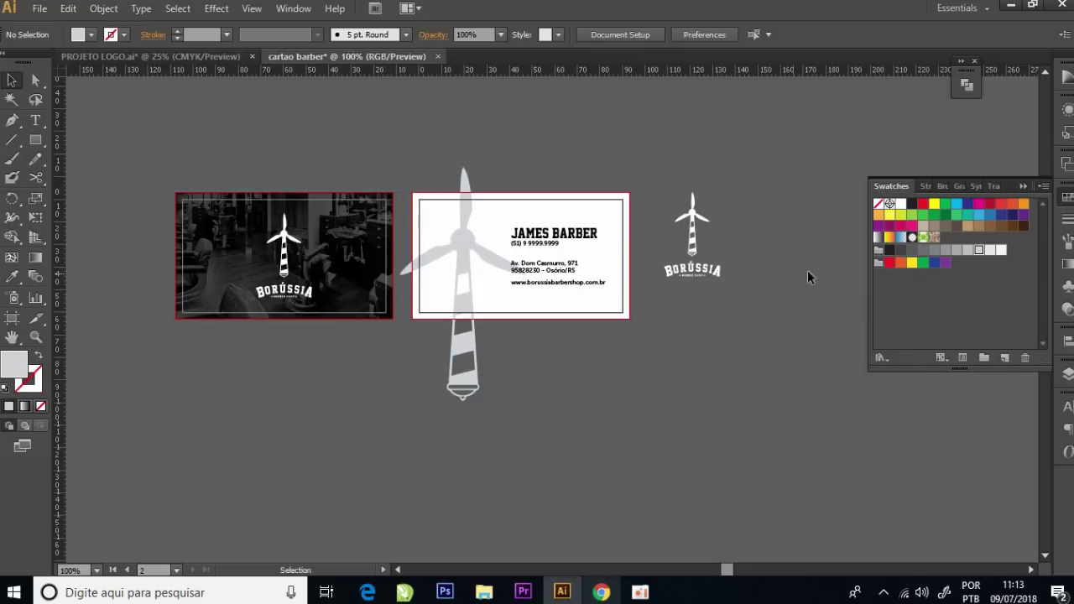
pyautogui.click(697, 240)
pyautogui.press('Delete')
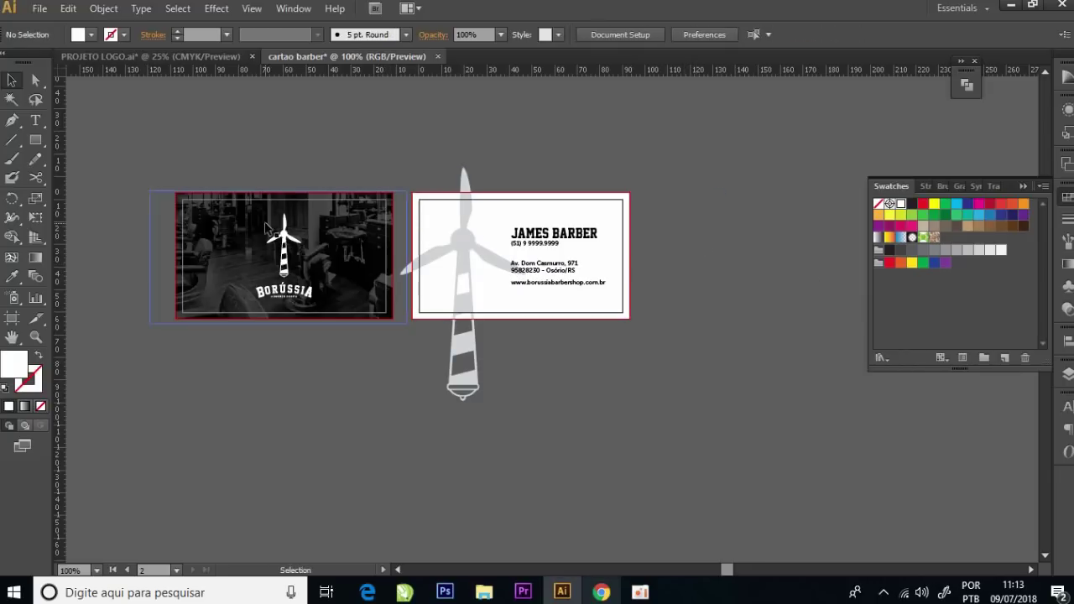
pyautogui.scroll(2, 336, 290)
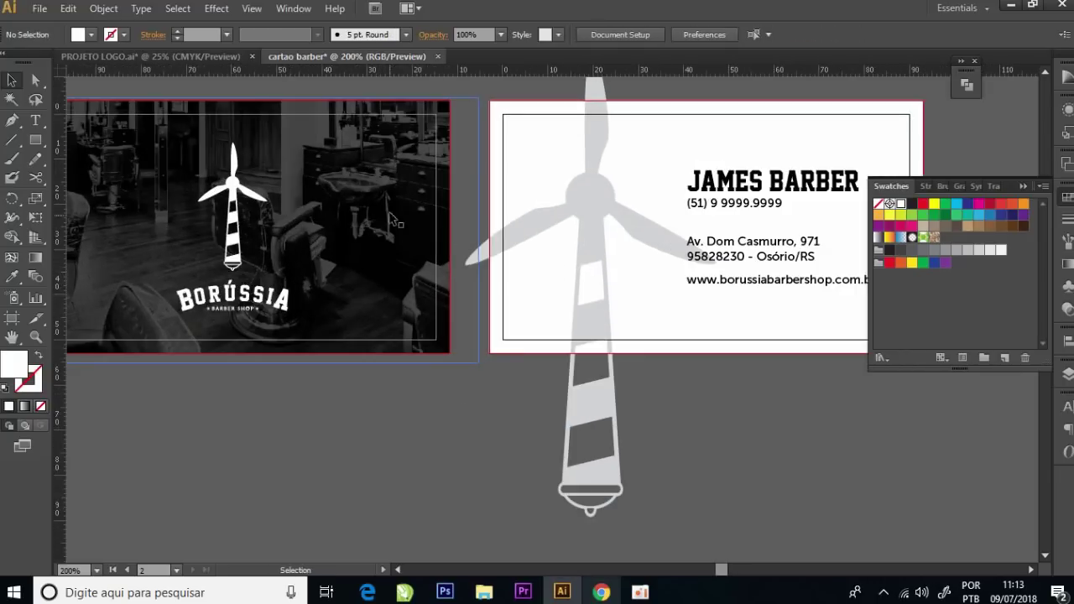
pyautogui.moveTo(376, 206); pyautogui.dragTo(358, 254)
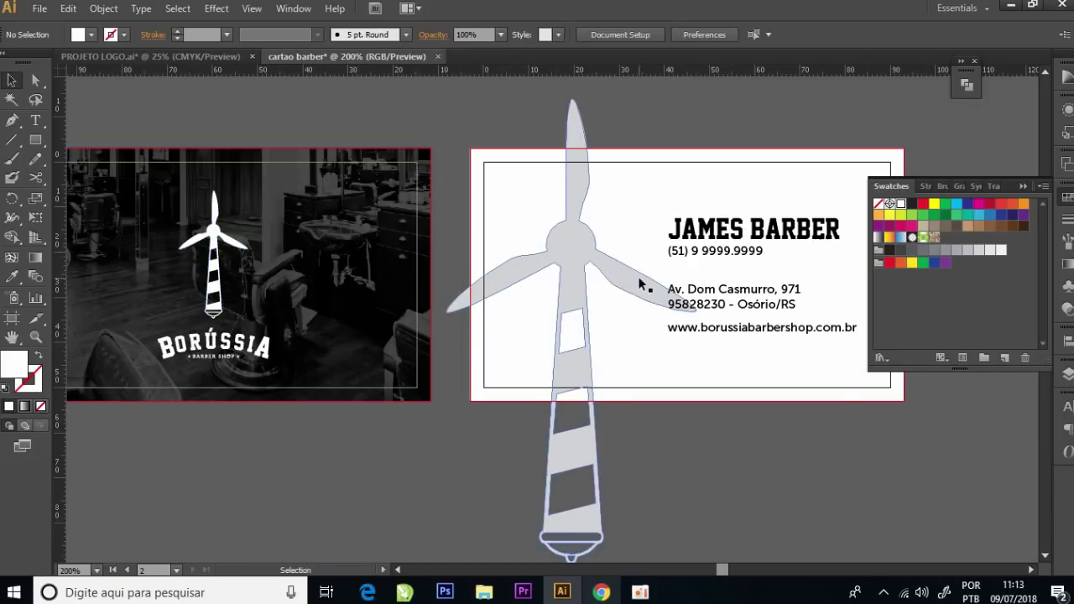
pyautogui.moveTo(643, 288); pyautogui.dragTo(491, 273)
pyautogui.scroll(1, 671, 250)
pyautogui.click(684, 237)
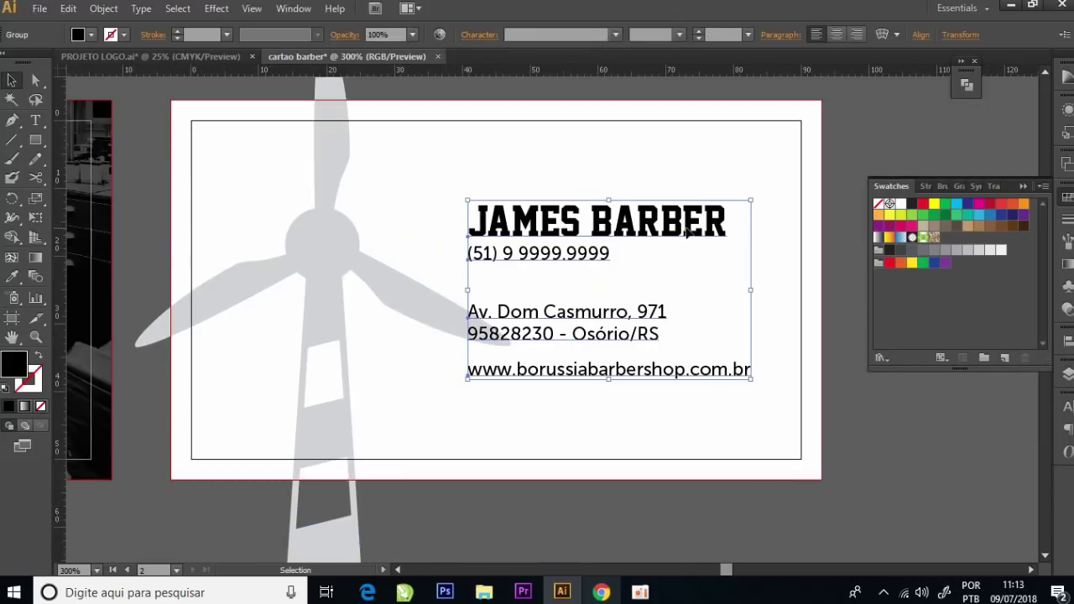
pyautogui.hotkey('ctrl', 'shift', 'g')
pyautogui.click(721, 211)
pyautogui.moveTo(726, 202); pyautogui.dragTo(695, 208)
pyautogui.click(659, 225)
pyautogui.click(855, 156)
pyautogui.press('a')
pyautogui.click(678, 222)
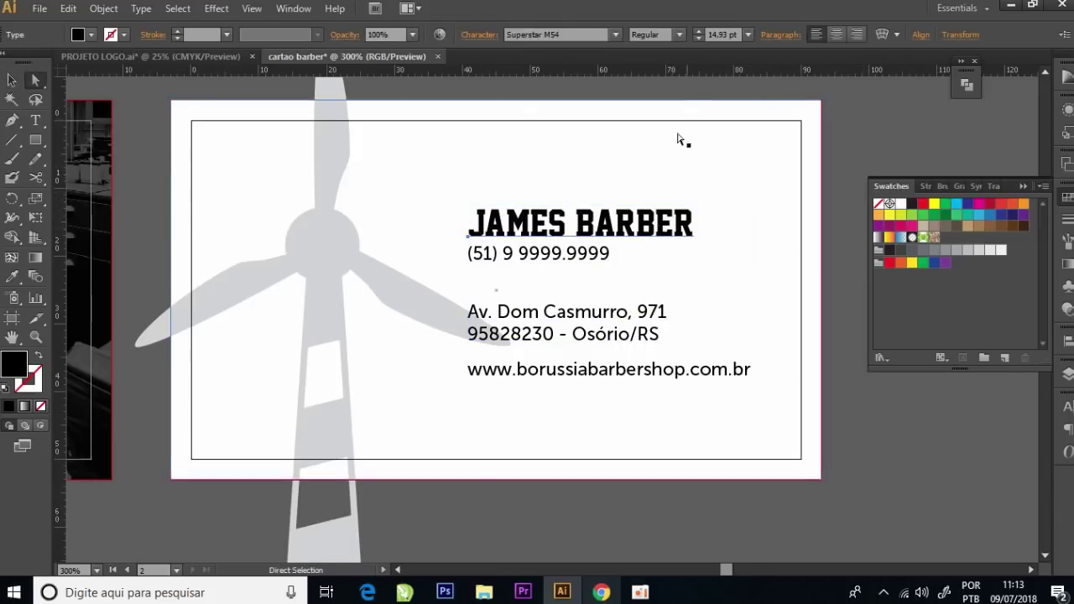
pyautogui.click(1069, 406)
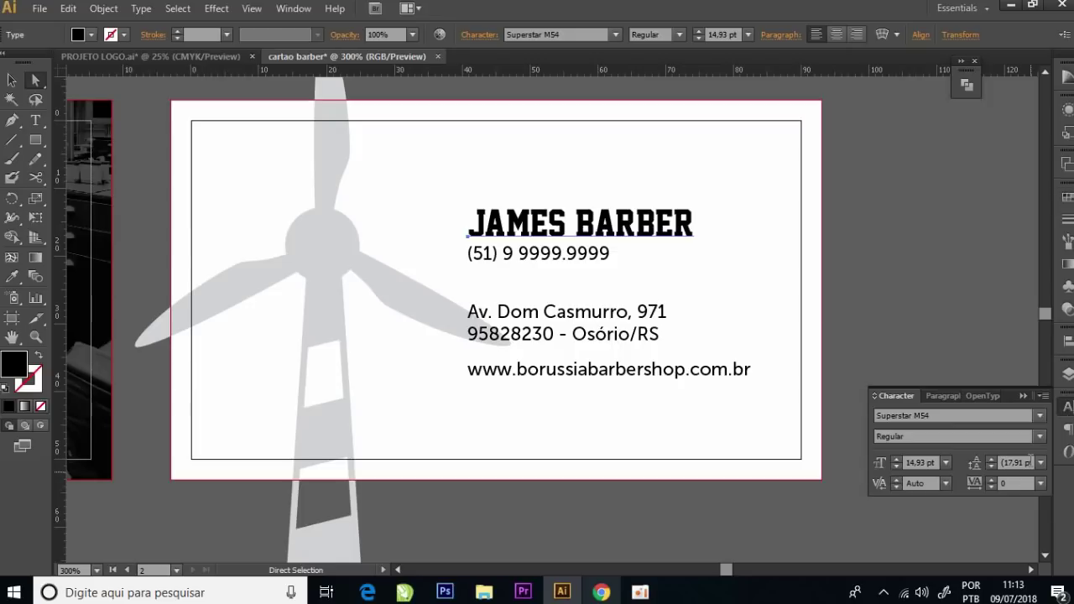
pyautogui.scroll(20, 1018, 484)
pyautogui.scroll(10, 1017, 485)
pyautogui.scroll(10, 1016, 486)
pyautogui.scroll(9, 1015, 486)
# Step: Undo an accidental duplicate of the phone-number line
pyautogui.click(549, 256)
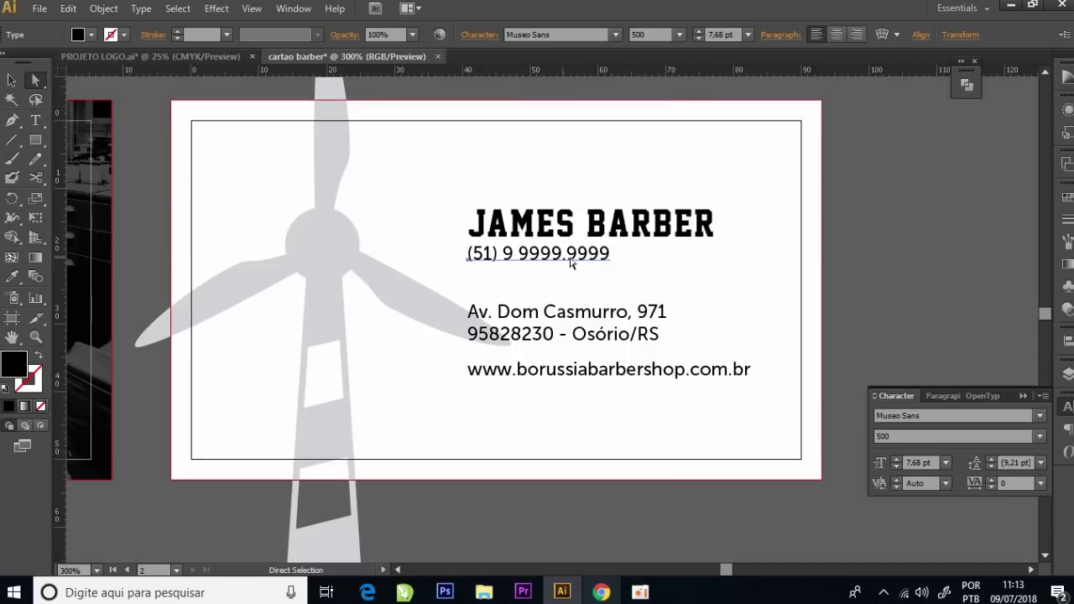
pyautogui.scroll(1, 571, 262)
pyautogui.scroll(2, 588, 243)
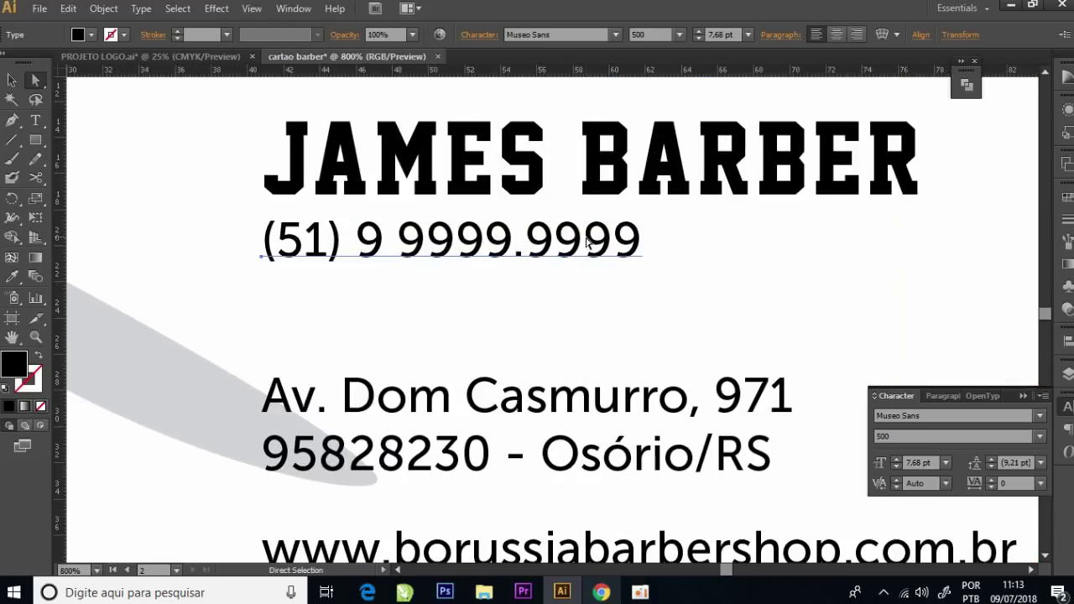
pyautogui.moveTo(541, 250); pyautogui.dragTo(541, 307)
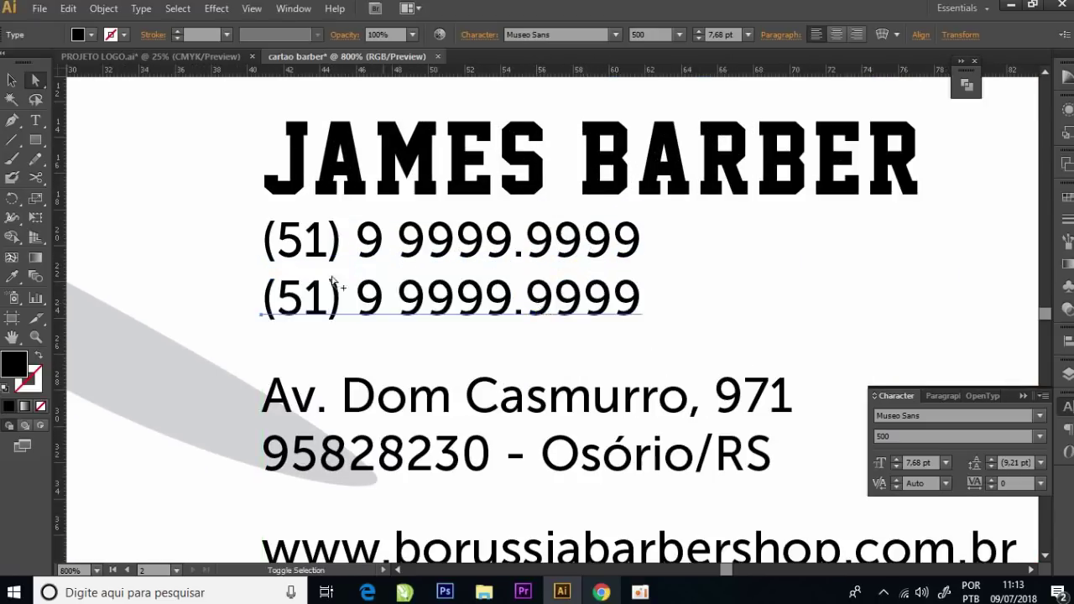
pyautogui.hotkey('ctrl', 'z')
pyautogui.scroll(-2, 587, 257)
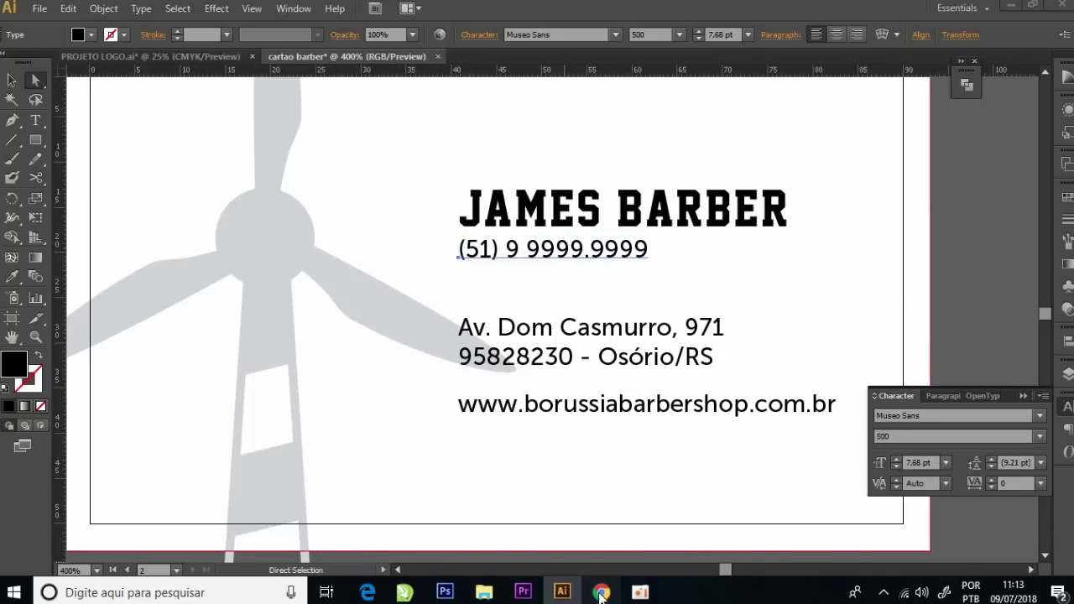
pyautogui.click(1011, 4)
# Step: Search Google Images for 'whats logo' and preview the black WhatsApp logo
pyautogui.click(718, 42)
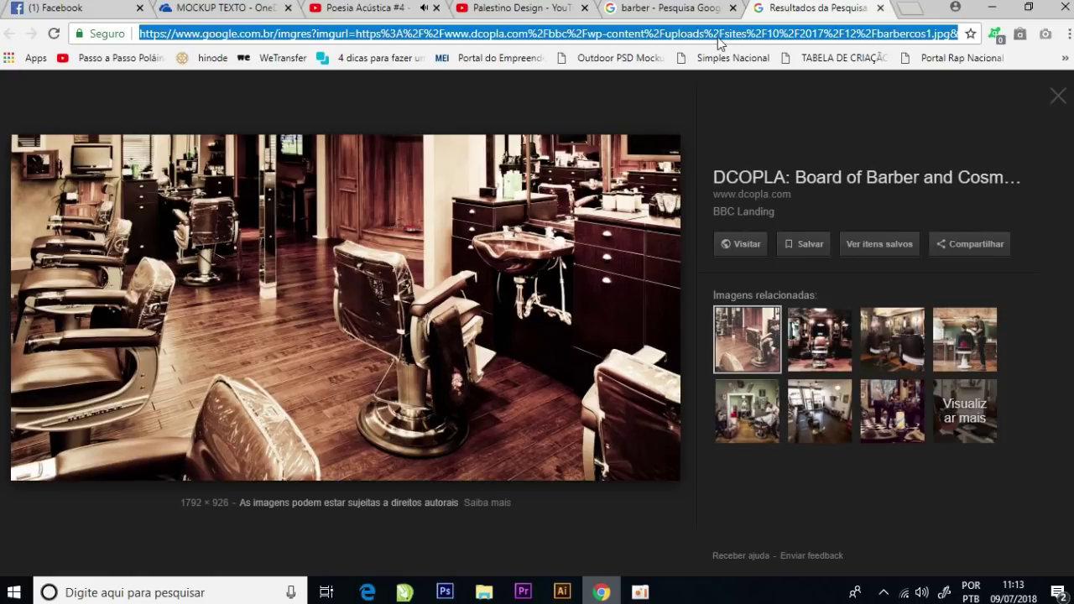
pyautogui.write('whats logo')
pyautogui.press('Return')
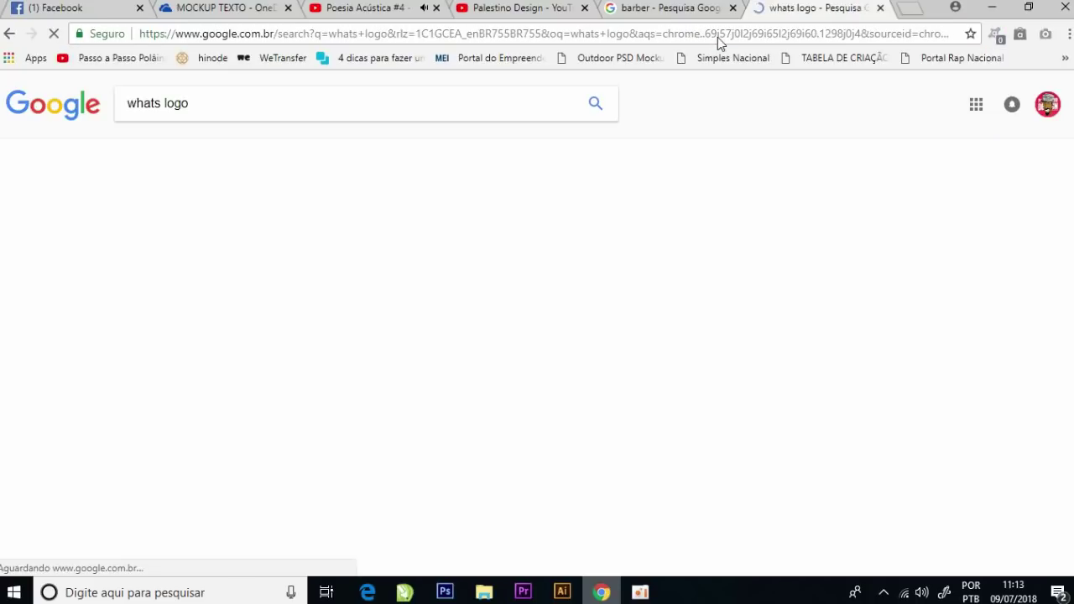
pyautogui.click(294, 359)
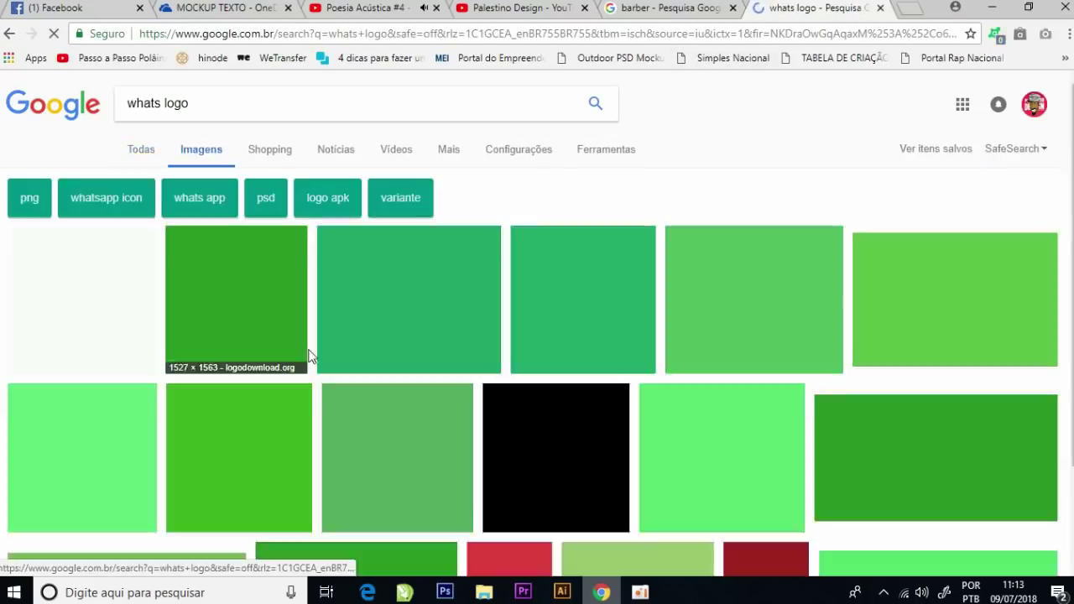
pyautogui.scroll(-2, 95, 314)
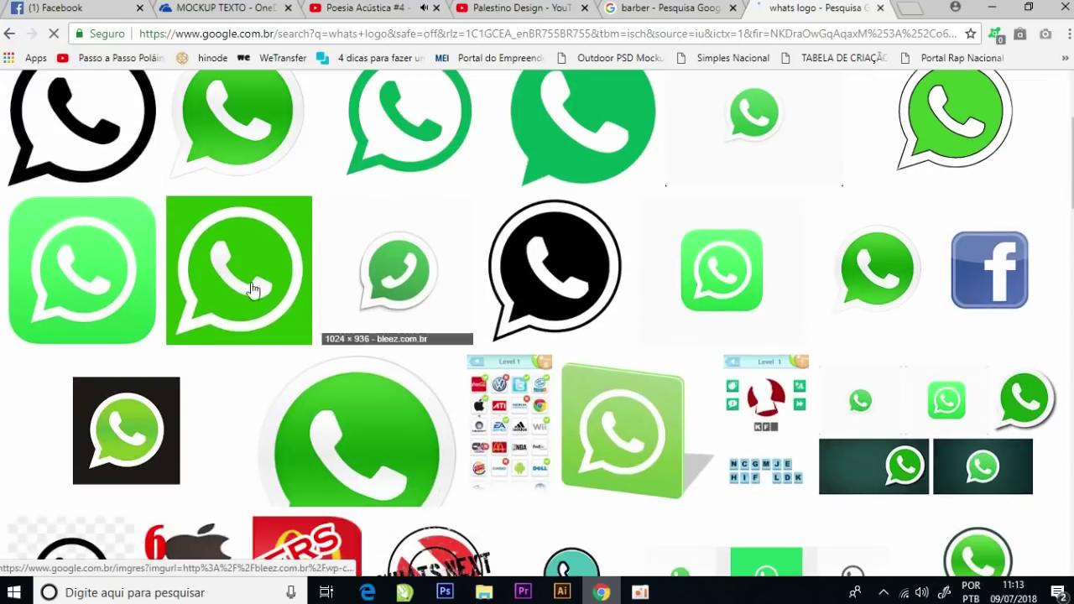
pyautogui.click(101, 137)
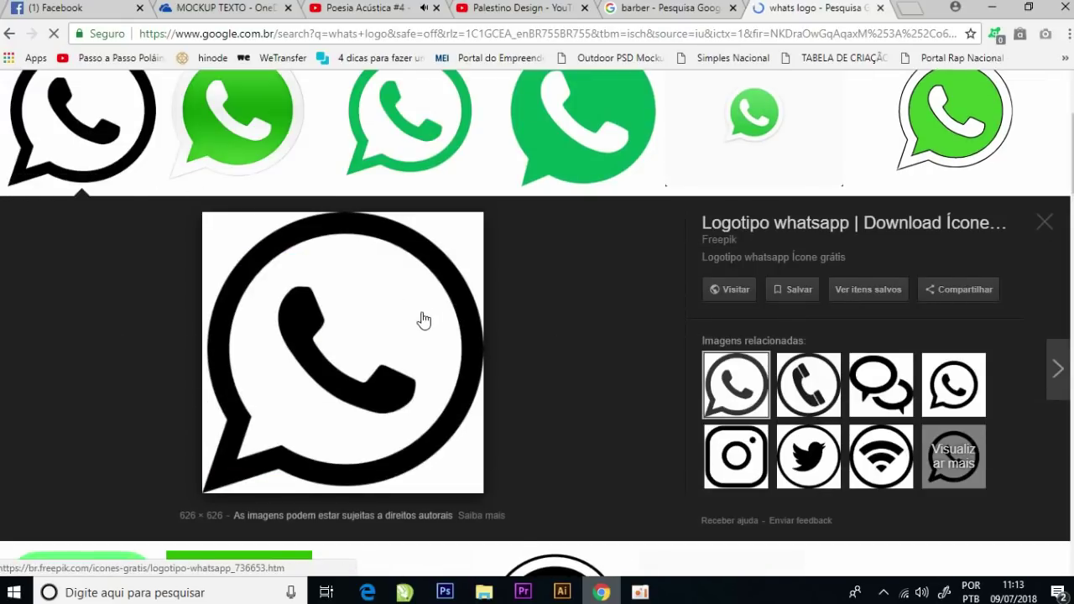
pyautogui.scroll(-1, 360, 333)
# Step: Copy the black WhatsApp logo image and paste it into the Illustrator card file
pyautogui.rightClick(340, 269)
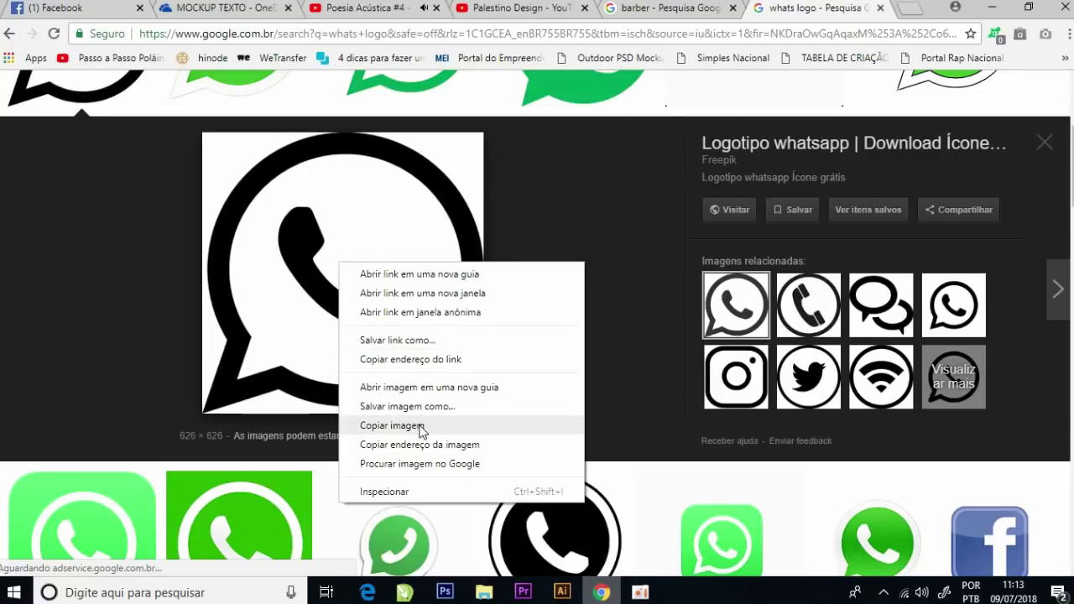
pyautogui.click(420, 425)
pyautogui.hotkey('alt', 'Tab')
pyautogui.hotkey('ctrl', 'v')
pyautogui.hotkey('ctrl', '-')
pyautogui.hotkey('ctrl', '-')
pyautogui.hotkey('ctrl', '-')
pyautogui.hotkey('ctrl', '-')
pyautogui.hotkey('ctrl', '-')
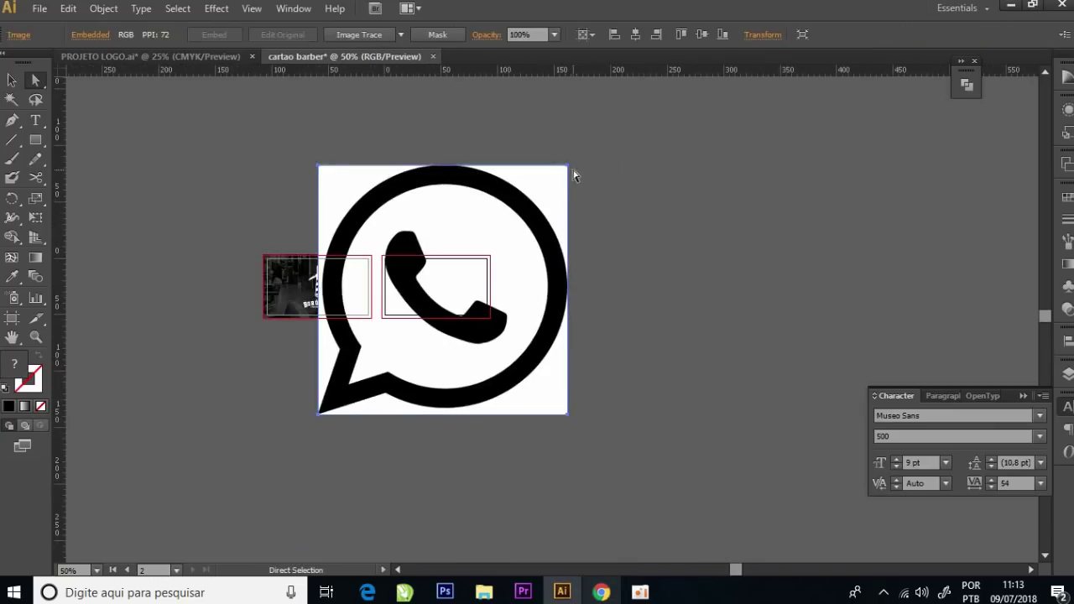
# Step: Shrink the pasted WhatsApp image onto the card's left side and Image Trace it
pyautogui.press('v')
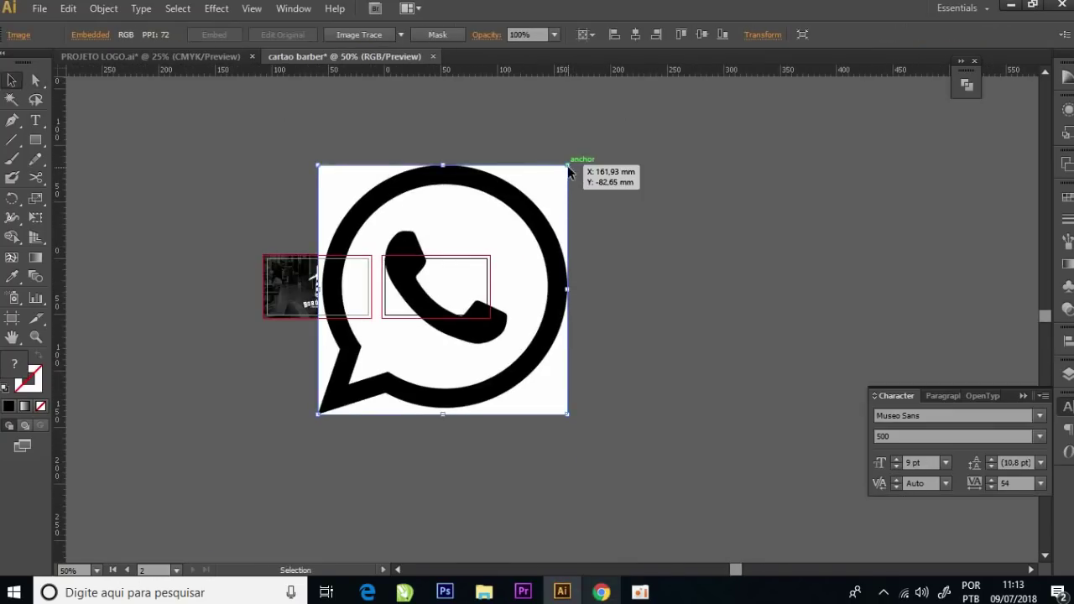
pyautogui.moveTo(567, 167); pyautogui.dragTo(492, 263)
pyautogui.scroll(4, 360, 299)
pyautogui.moveTo(371, 260); pyautogui.dragTo(246, 247)
pyautogui.click(371, 37)
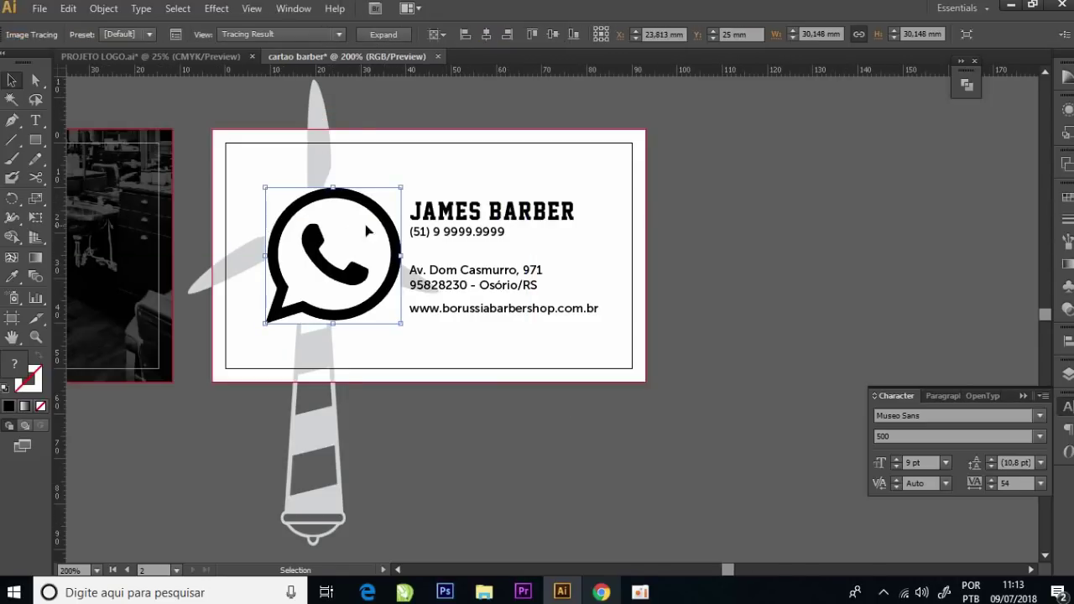
# Step: Select the traced WhatsApp icon group and shrink it toward the phone number
pyautogui.scroll(1, 326, 250)
pyautogui.press('a')
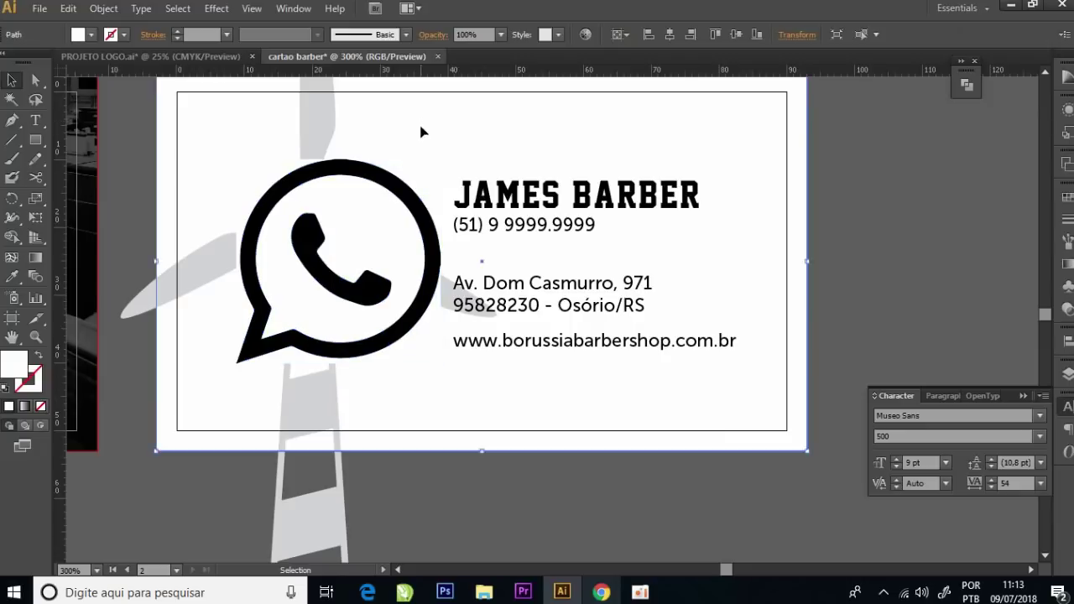
pyautogui.click(422, 163)
pyautogui.click(409, 172)
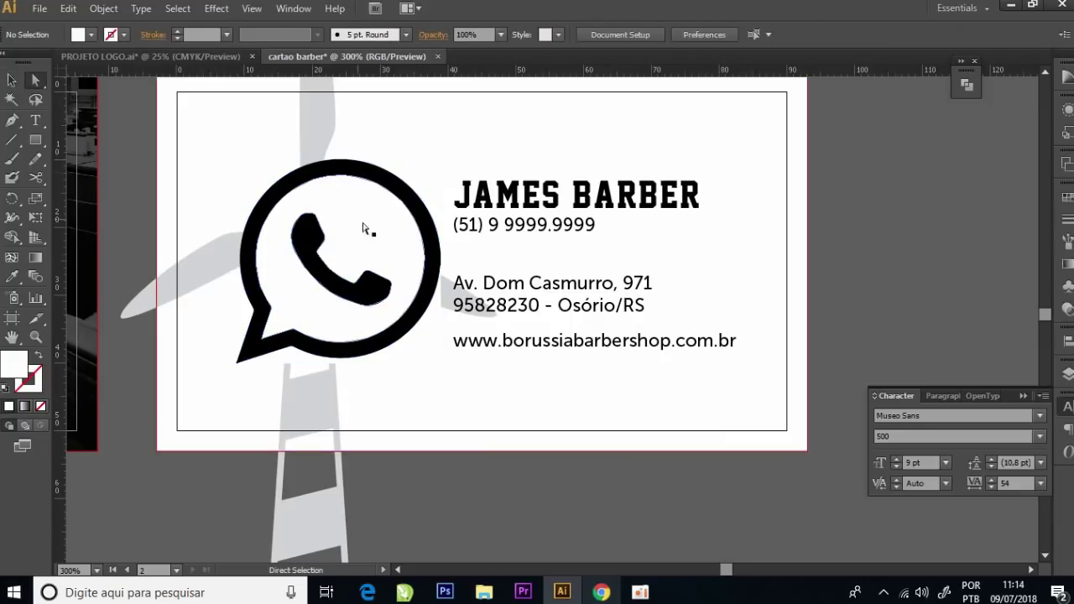
pyautogui.click(363, 307)
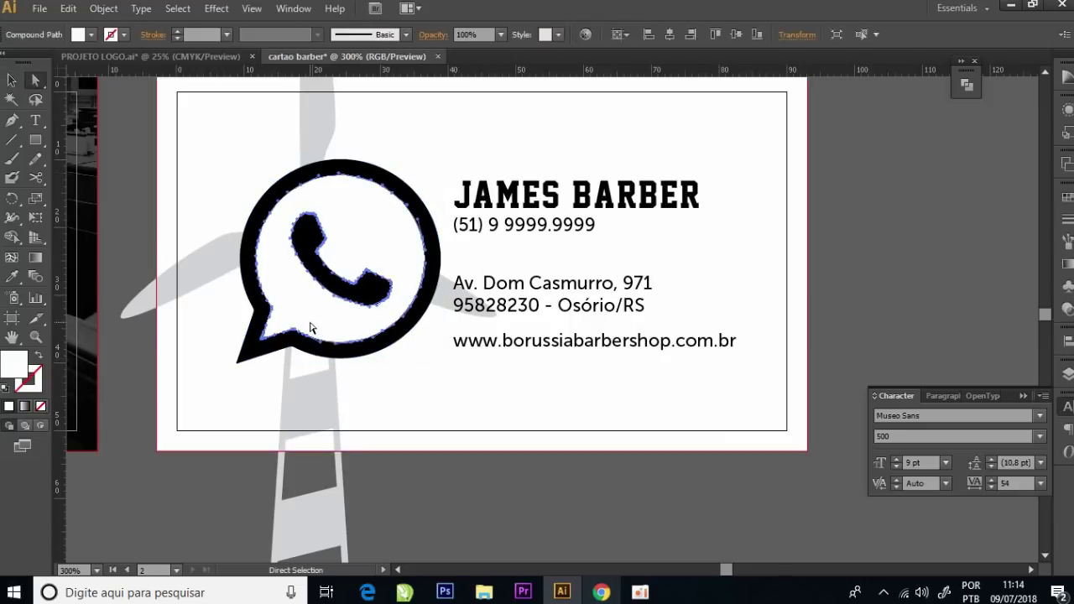
pyautogui.press('v')
pyautogui.click(353, 298)
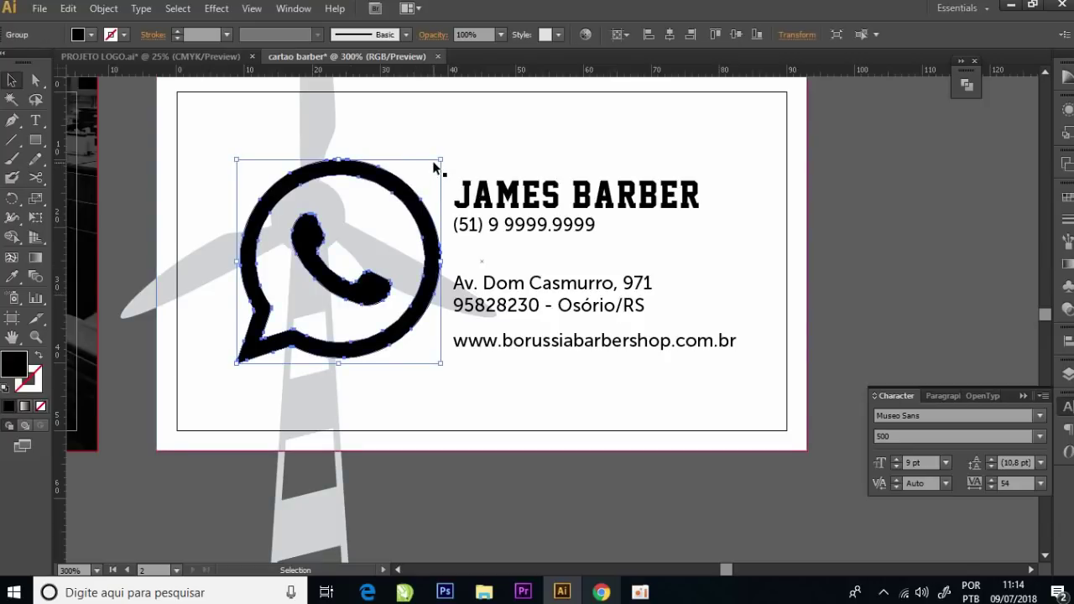
pyautogui.moveTo(439, 160)
pyautogui.mouseDown()
pyautogui.moveTo(367, 230)
pyautogui.moveTo(531, 188)
pyautogui.mouseUp()
pyautogui.scroll(2, 344, 279)
# Step: Shrink the WhatsApp icon further and move it near the phone number
pyautogui.click(529, 178)
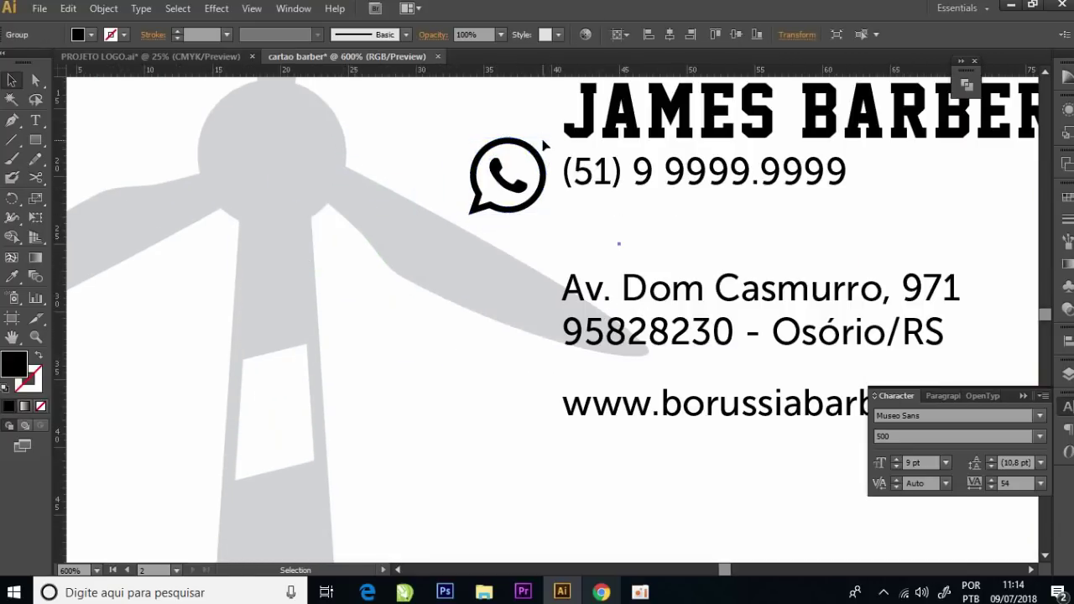
pyautogui.click(539, 150)
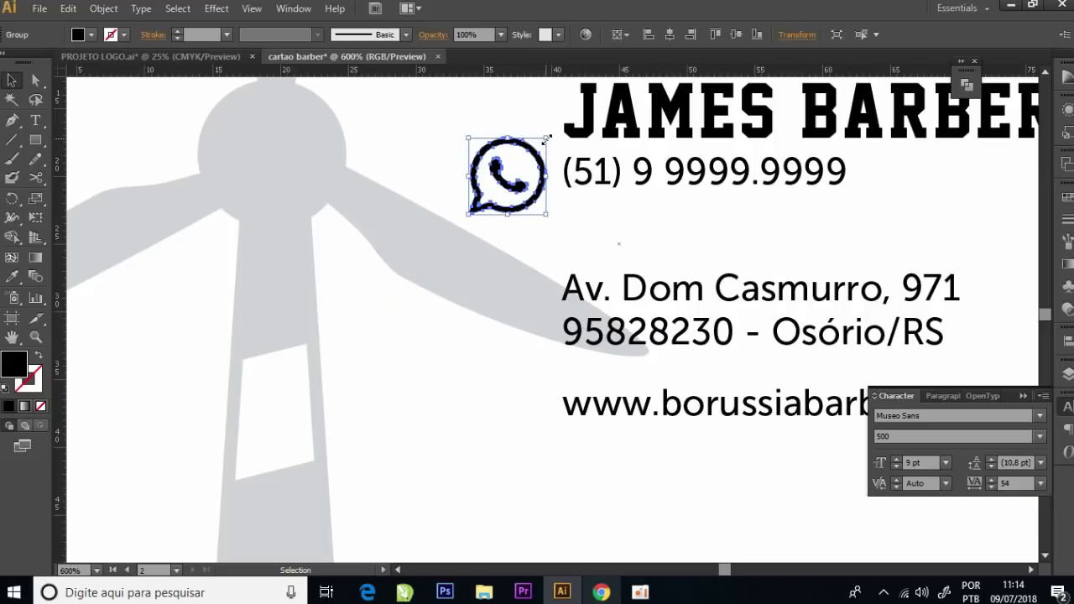
pyautogui.moveTo(546, 137)
pyautogui.mouseDown()
pyautogui.moveTo(528, 156)
pyautogui.moveTo(896, 178)
pyautogui.moveTo(876, 178)
pyautogui.mouseUp()
pyautogui.scroll(1, 881, 176)
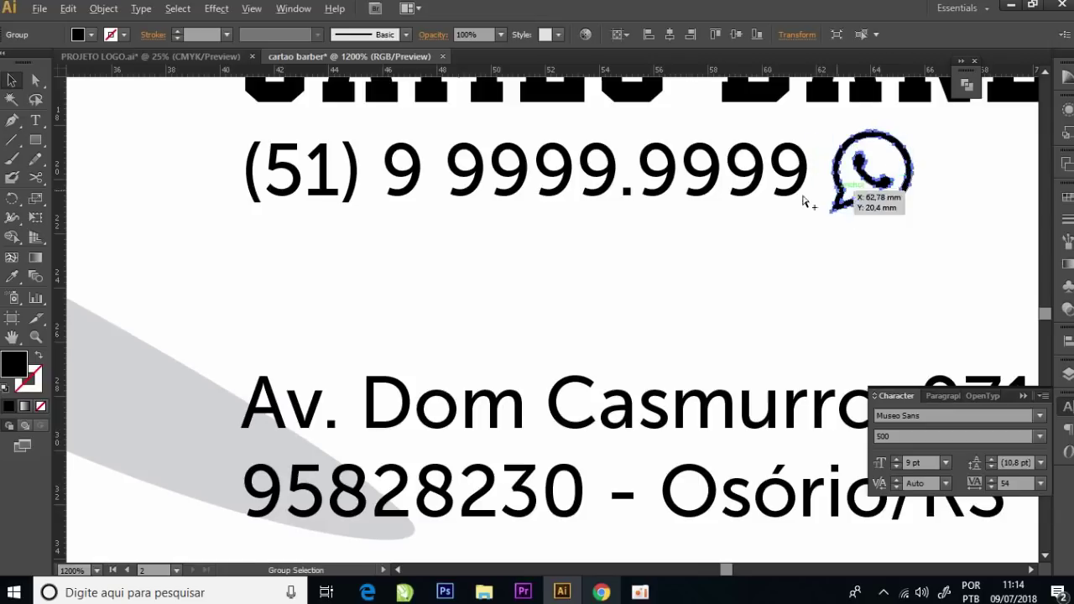
pyautogui.scroll(-2, 804, 201)
pyautogui.moveTo(822, 194); pyautogui.dragTo(590, 191)
pyautogui.scroll(-2, 462, 331)
pyautogui.scroll(4, 510, 258)
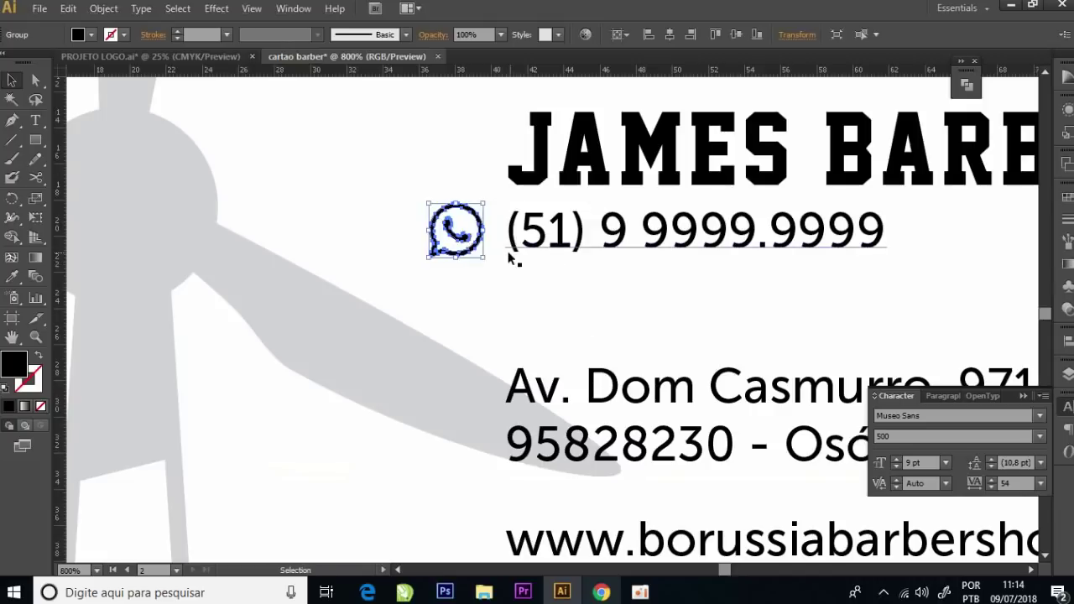
# Step: Resize the icon and align it right after the phone number line
pyautogui.moveTo(512, 259)
pyautogui.mouseDown()
pyautogui.moveTo(480, 243)
pyautogui.moveTo(932, 237)
pyautogui.moveTo(960, 201)
pyautogui.mouseUp()
pyautogui.scroll(-2, 750, 257)
pyautogui.scroll(1, 772, 247)
pyautogui.scroll(2, 683, 239)
pyautogui.moveTo(653, 231); pyautogui.dragTo(659, 231)
pyautogui.click(652, 283)
pyautogui.scroll(-2, 913, 242)
pyautogui.scroll(-1, 779, 240)
pyautogui.scroll(-1, 738, 264)
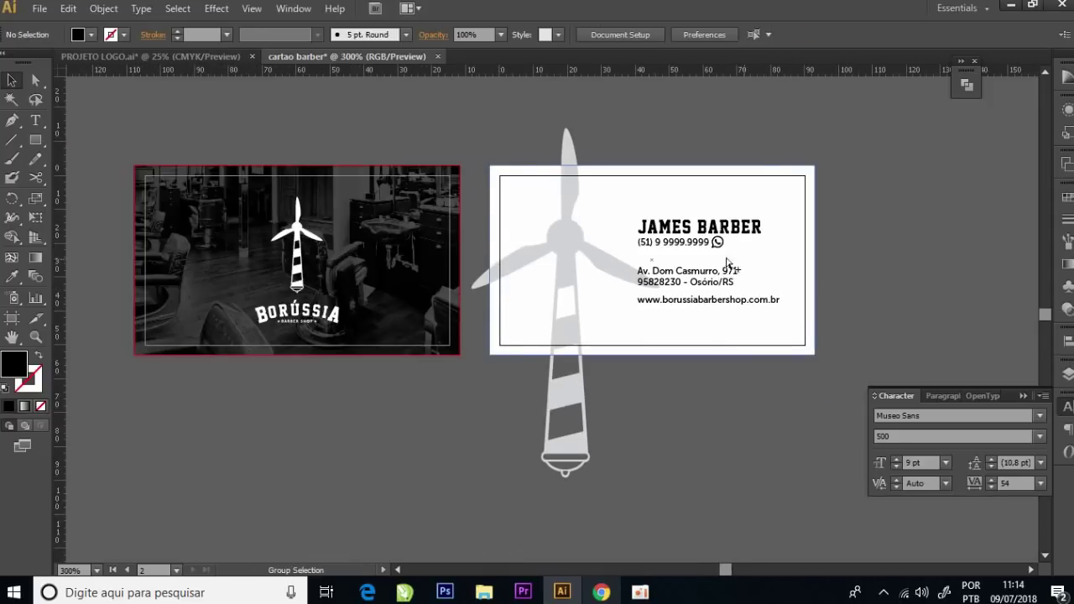
# Step: Nudge the phone-number line slightly down on the card back, then deselect
pyautogui.scroll(2, 739, 265)
pyautogui.scroll(2, 690, 247)
pyautogui.moveTo(514, 155); pyautogui.dragTo(582, 168)
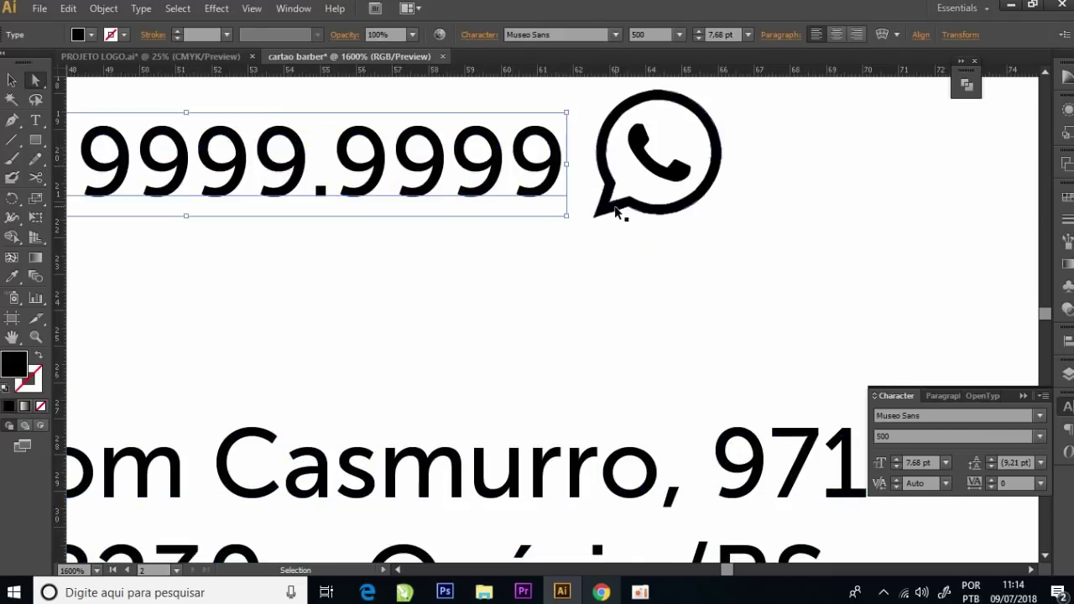
pyautogui.scroll(-2, 615, 209)
pyautogui.scroll(-1, 618, 220)
pyautogui.click(950, 203)
pyautogui.scroll(-1, 650, 326)
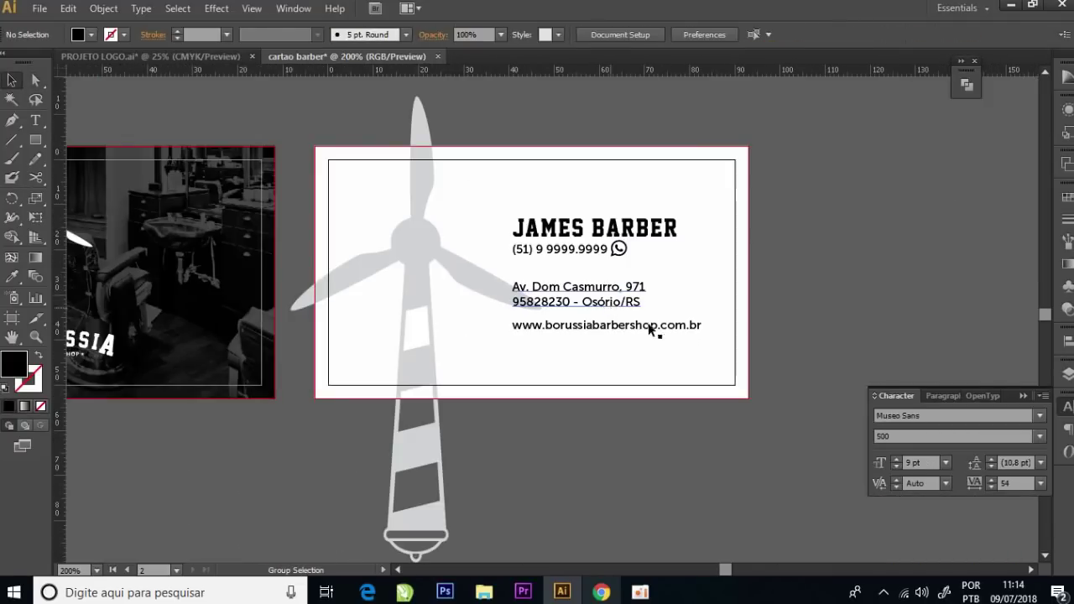
pyautogui.scroll(-1, 660, 302)
pyautogui.moveTo(579, 314); pyautogui.dragTo(602, 309)
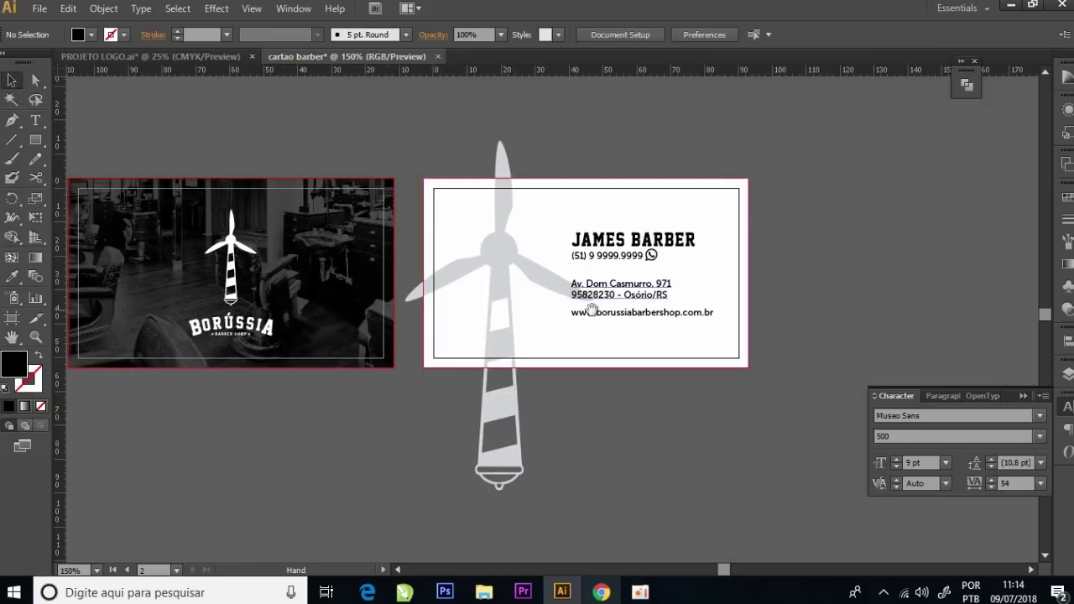
pyautogui.scroll(1, 537, 198)
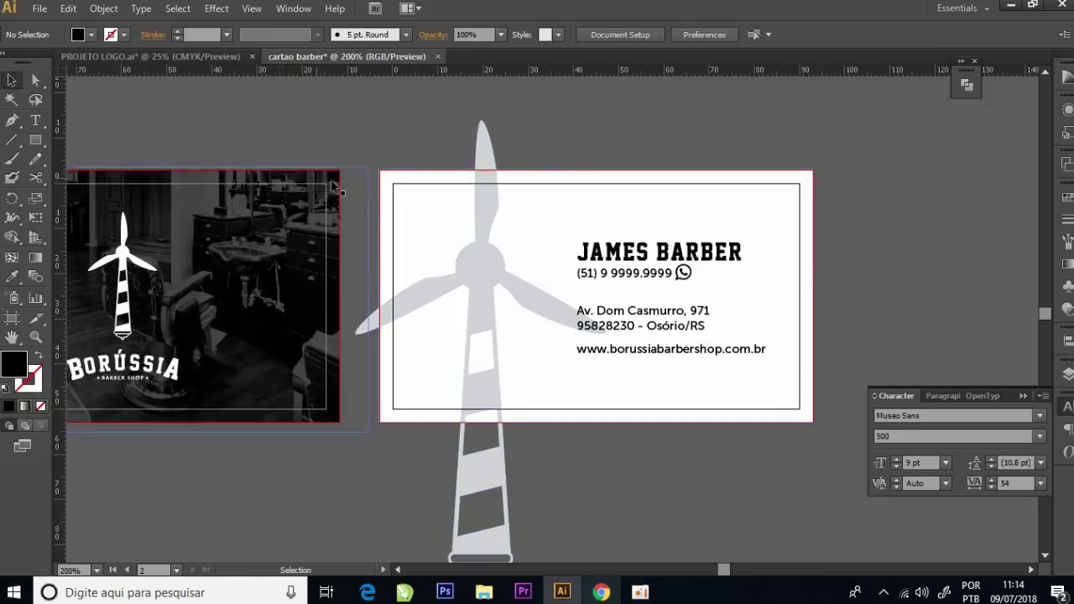
# Step: Clip the grey windmill to a card-sized rectangle and send it behind the contact text
pyautogui.click(485, 145)
pyautogui.click(35, 141)
pyautogui.moveTo(381, 171); pyautogui.dragTo(810, 422)
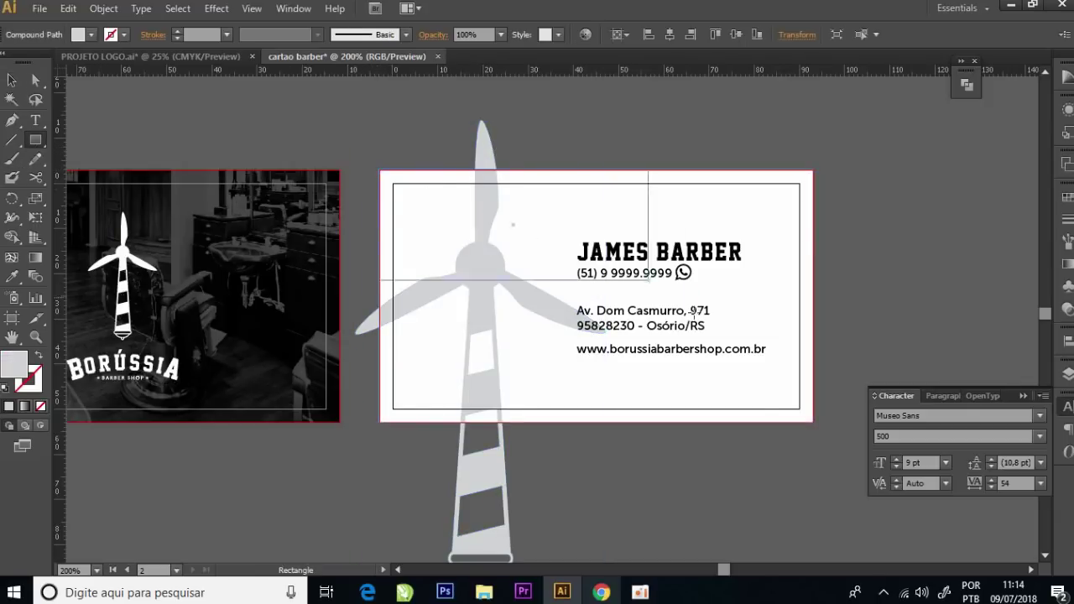
pyautogui.press('v')
pyautogui.keyDown('shift'); pyautogui.click(487, 143); pyautogui.keyUp('shift')
pyautogui.rightClick(487, 145)
pyautogui.click(529, 233)
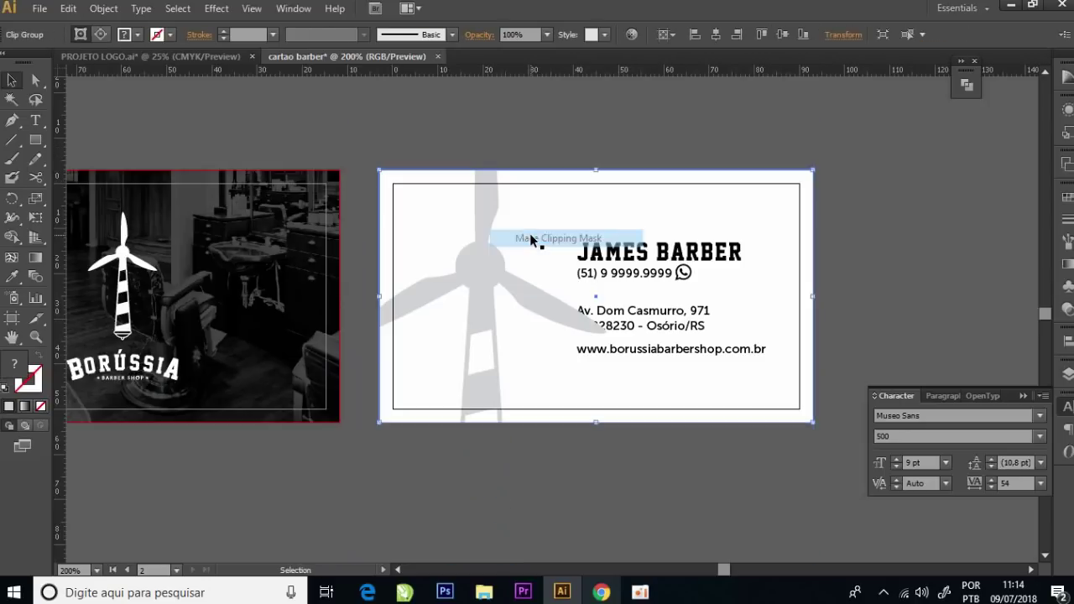
pyautogui.hotkey('ctrl', 'shift', '[')
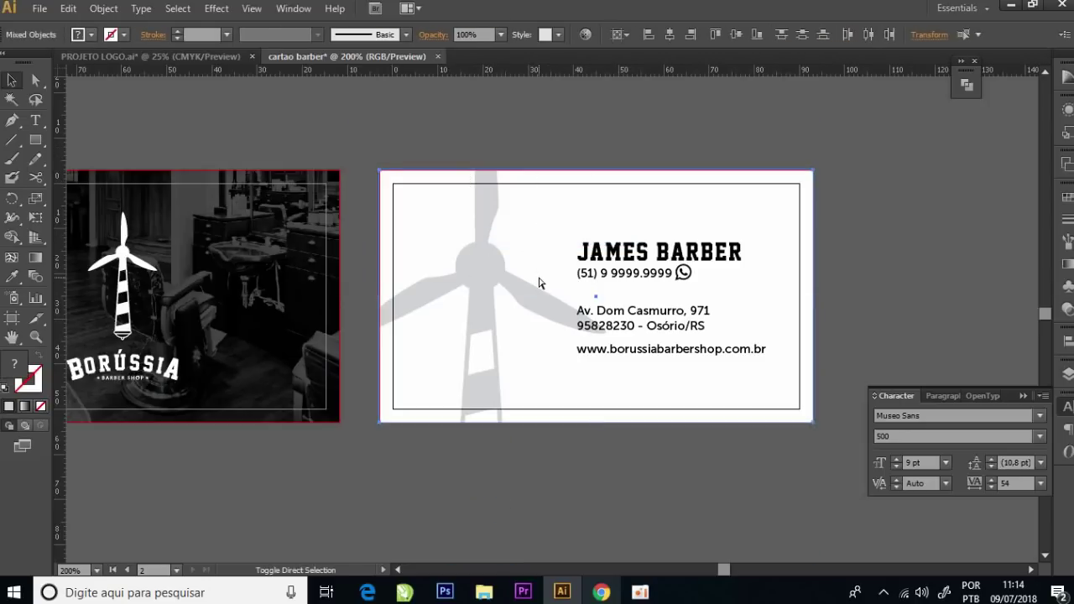
pyautogui.click(597, 511)
# Step: Set 'borussiabarbershop' in the website address to font weight 700
pyautogui.scroll(-1, 564, 350)
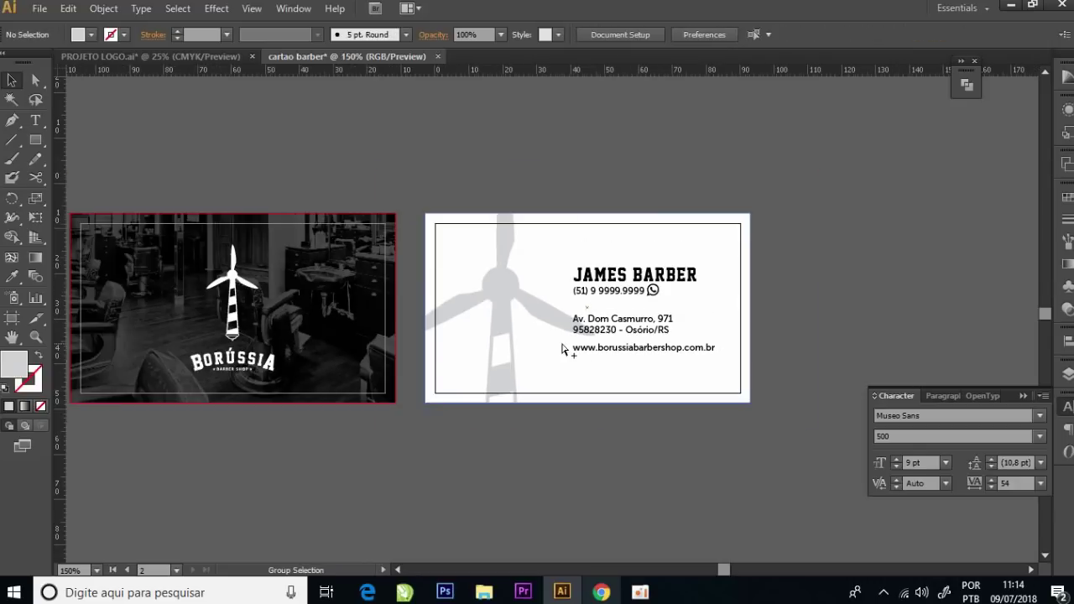
pyautogui.scroll(1, 747, 344)
pyautogui.click(600, 355)
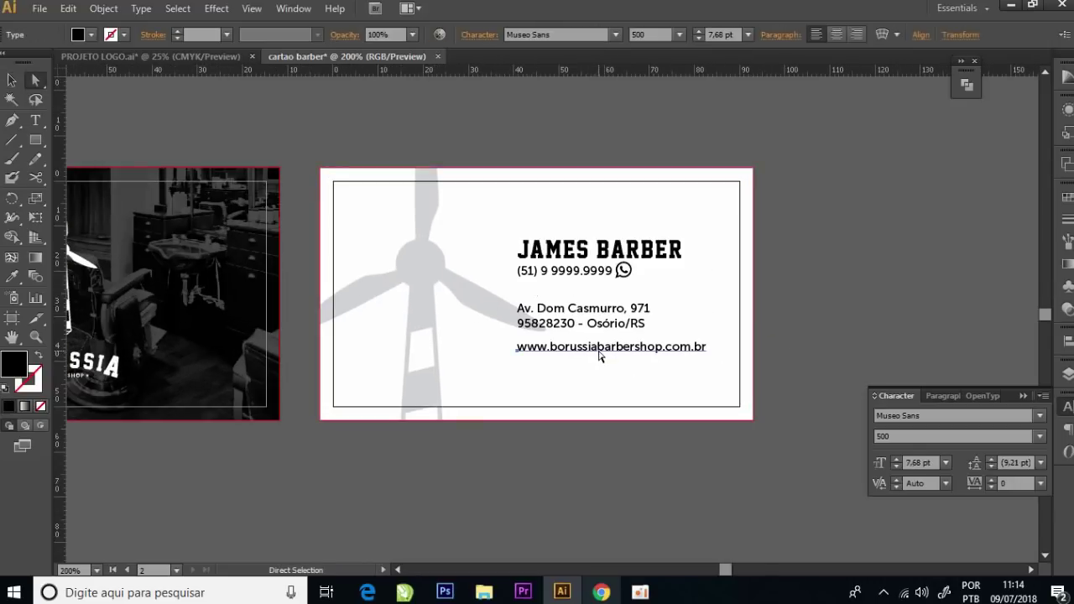
pyautogui.press('t')
pyautogui.scroll(1, 662, 347)
pyautogui.scroll(1, 662, 347)
pyautogui.moveTo(665, 346); pyautogui.dragTo(424, 344)
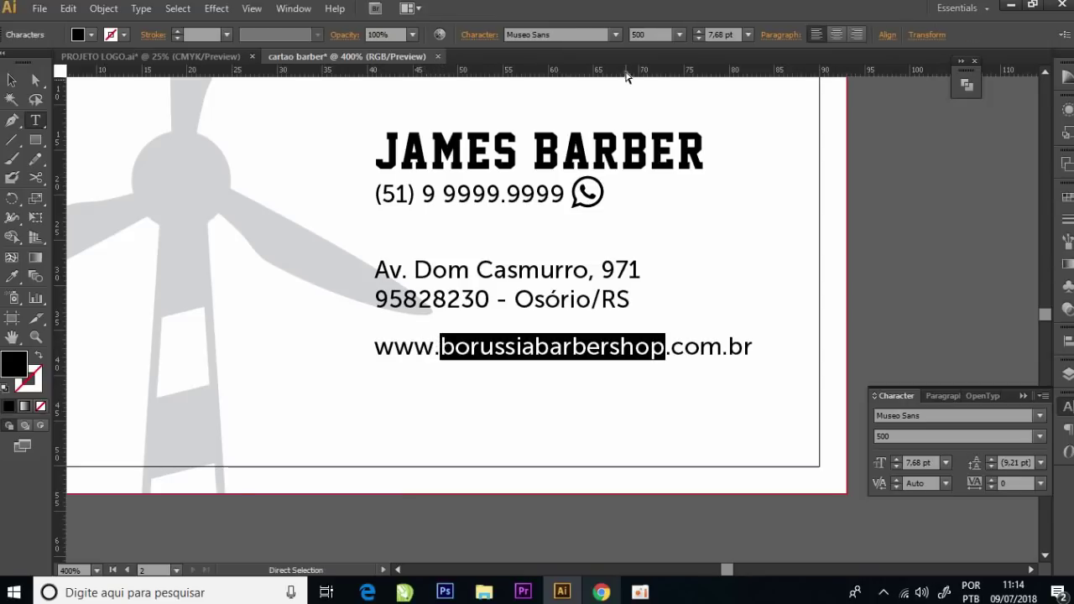
pyautogui.click(679, 34)
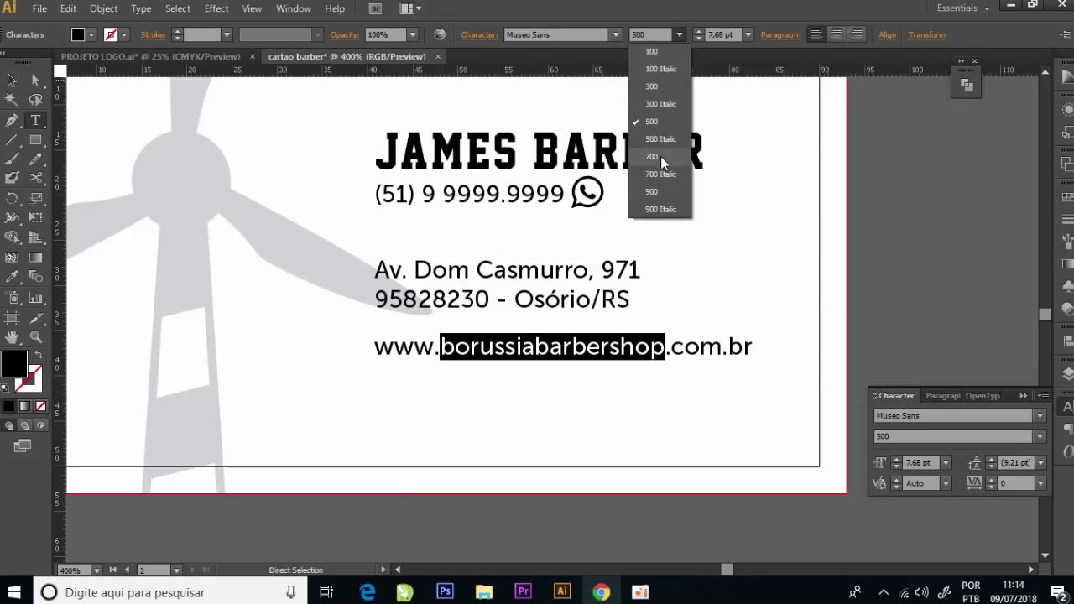
pyautogui.click(661, 156)
pyautogui.press('Escape')
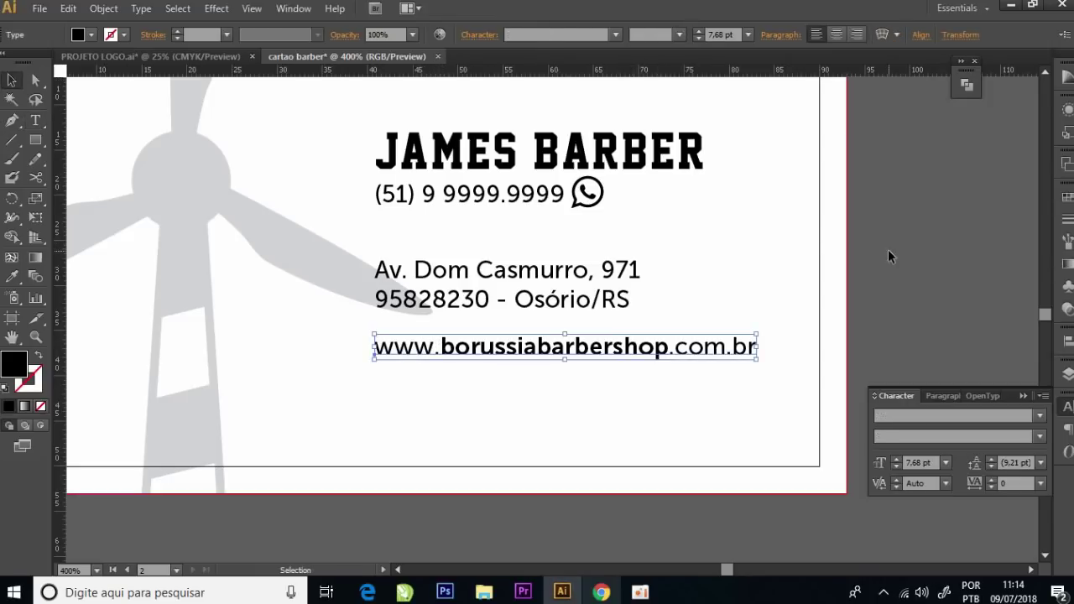
# Step: Deselect, zoom out and centre both card sides in view
pyautogui.click(888, 250)
pyautogui.hotkey('ctrl', '-')
pyautogui.hotkey('ctrl', '-')
pyautogui.hotkey('ctrl', '-')
pyautogui.hotkey('ctrl', '-')
pyautogui.hotkey('ctrl', '+')
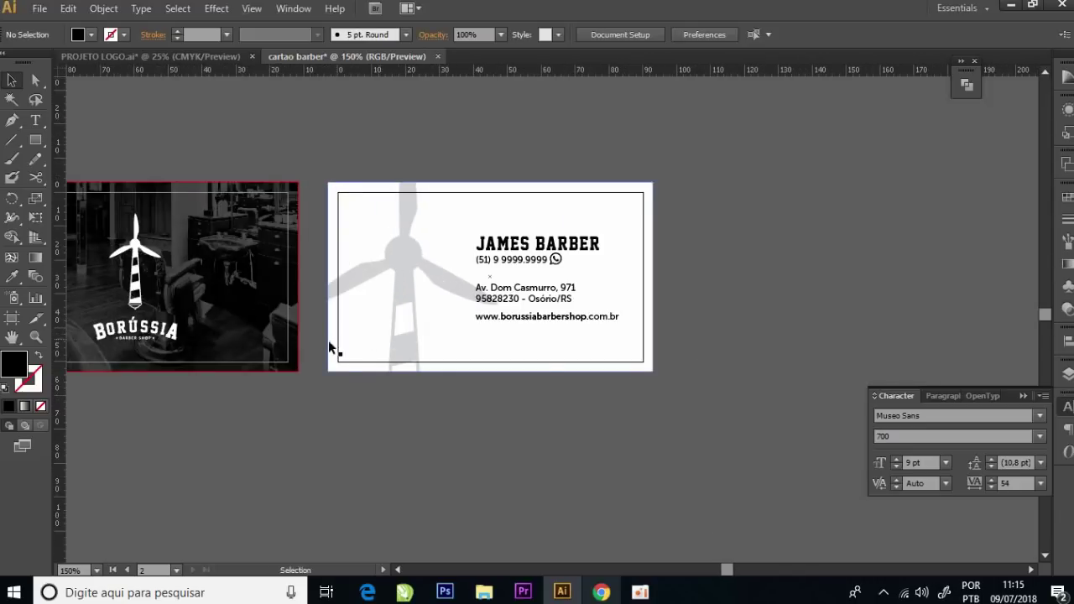
pyautogui.moveTo(352, 348); pyautogui.dragTo(466, 341)
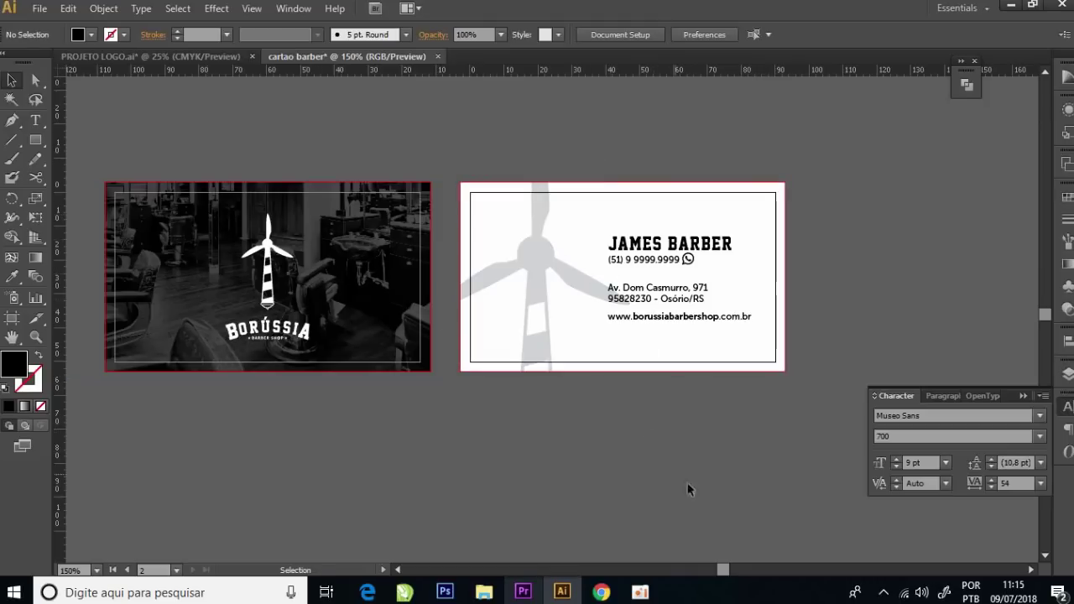
# Step: Export both artboards as JPEGs named 'cartao barber' to the Desktop with default JPEG options
pyautogui.click(40, 10)
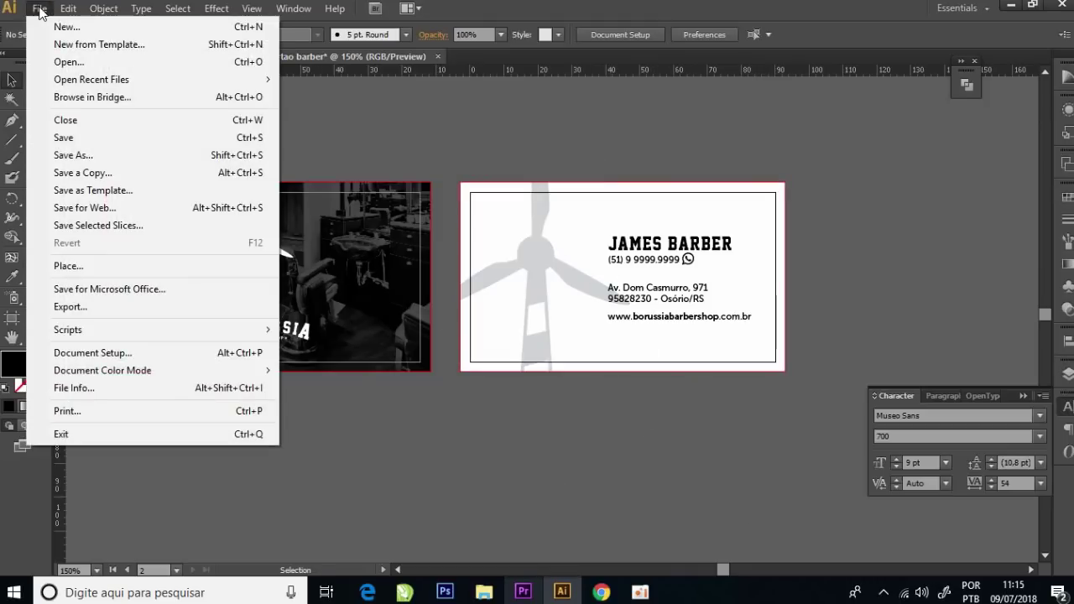
pyautogui.click(93, 307)
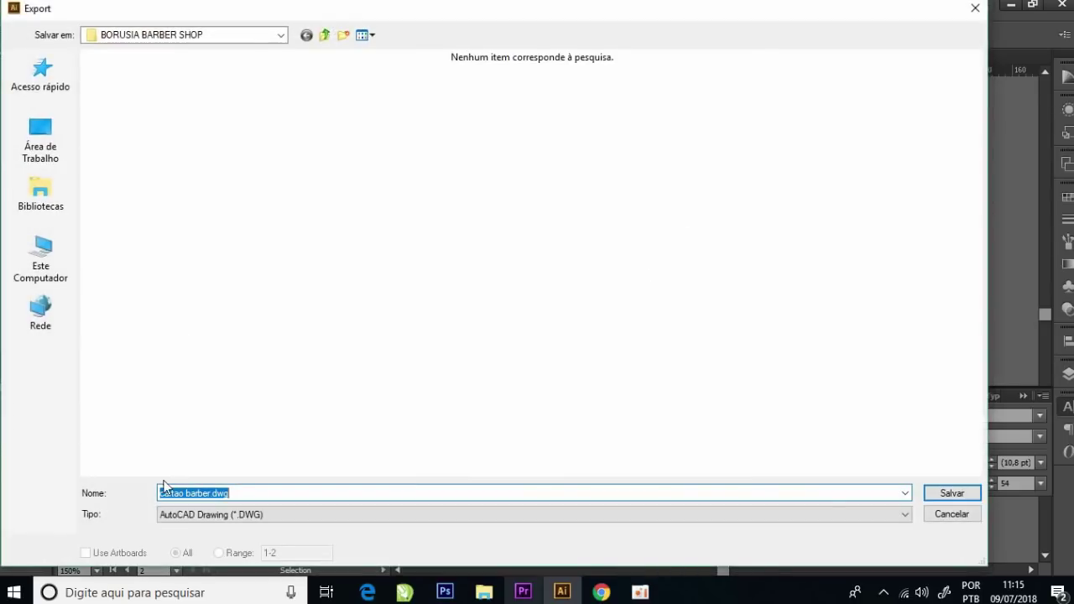
pyautogui.click(218, 515)
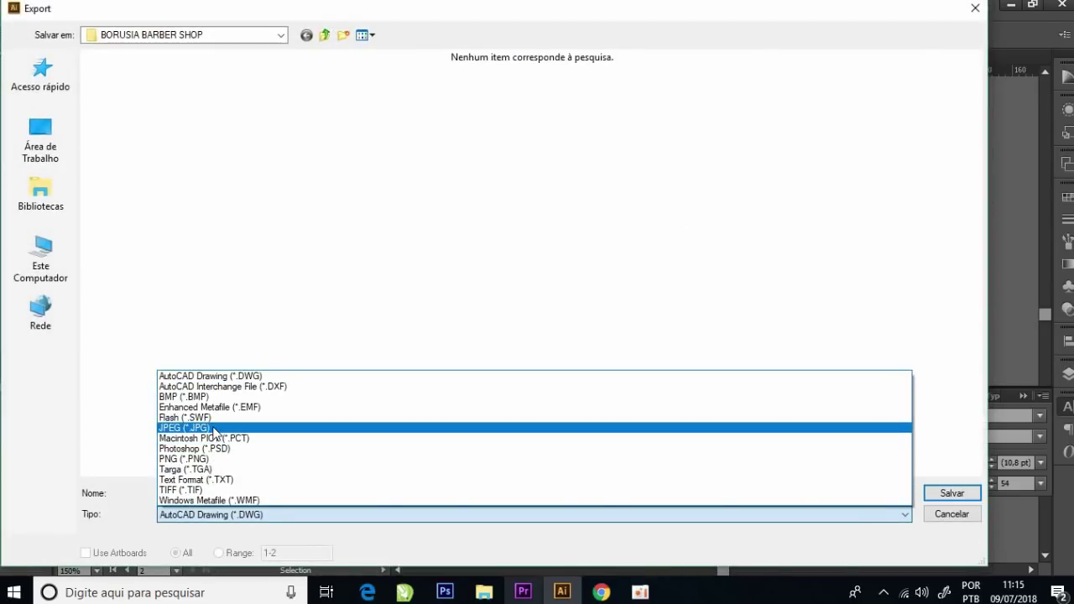
pyautogui.click(201, 429)
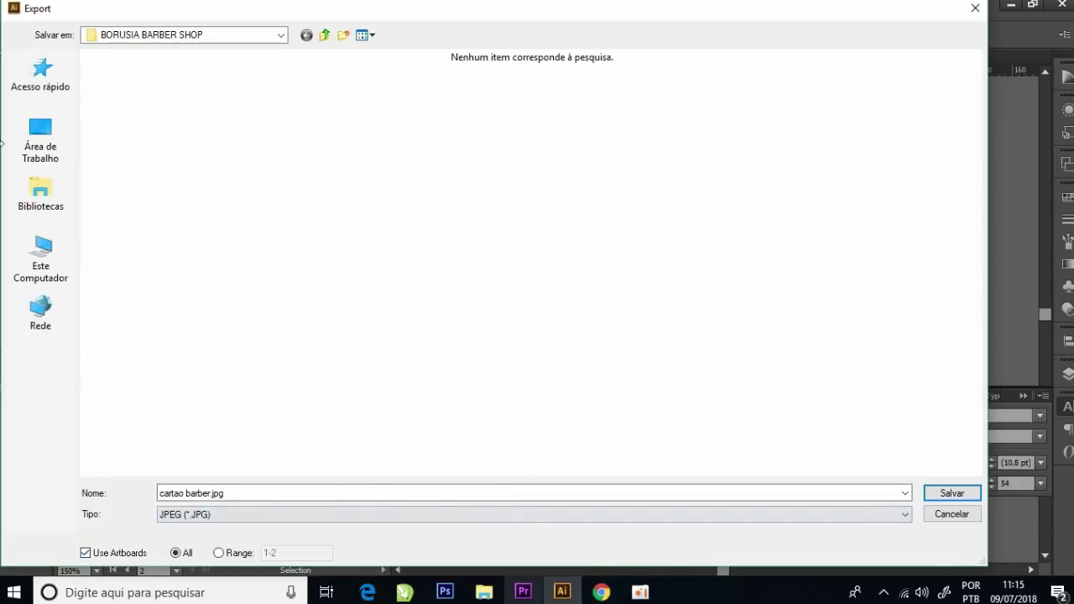
pyautogui.click(20, 148)
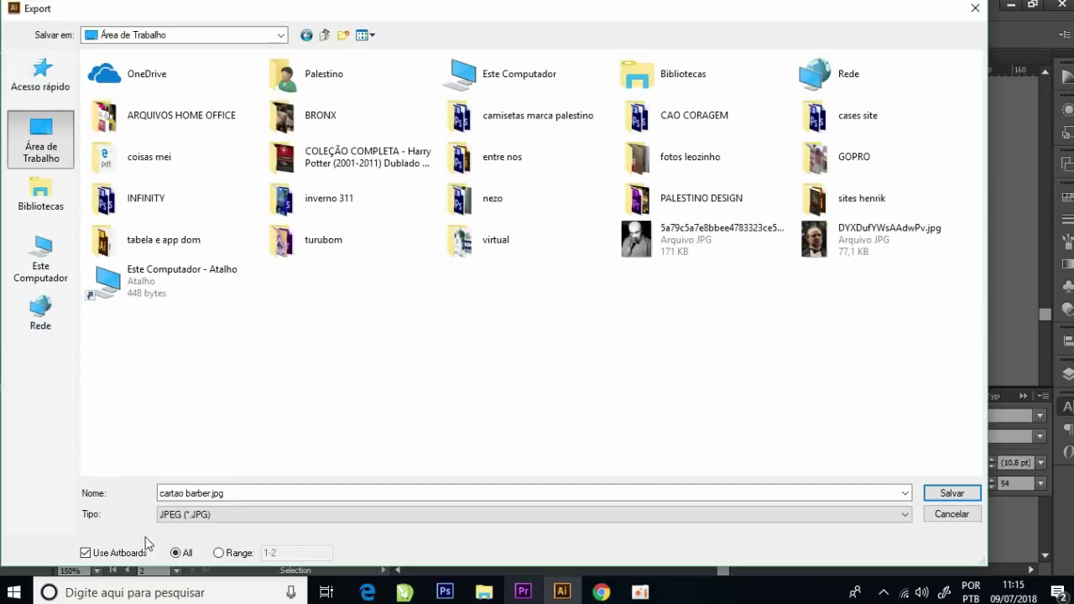
pyautogui.tripleClick(259, 493)
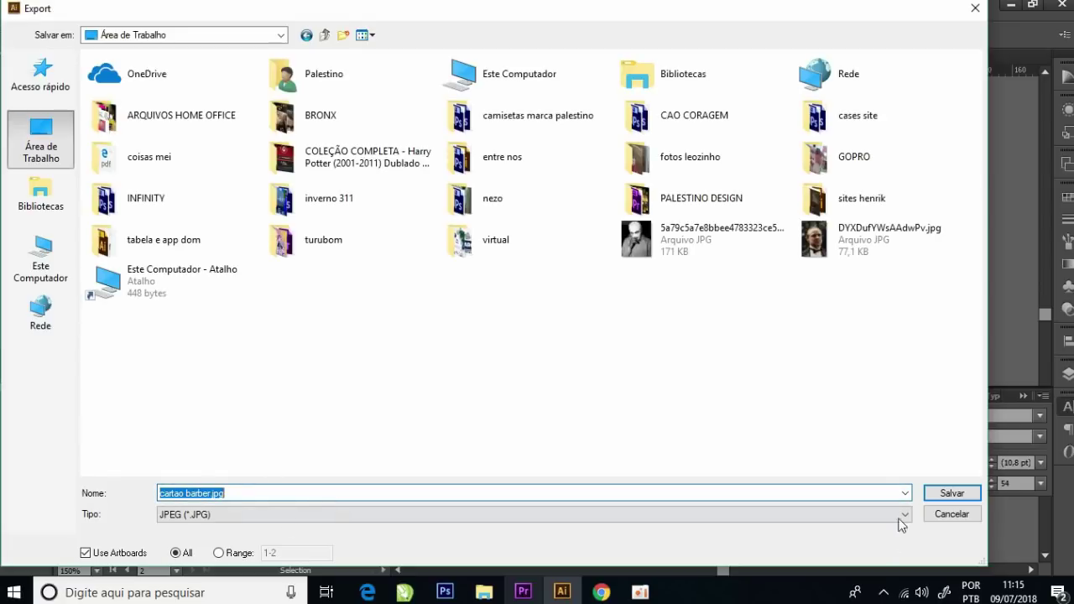
pyautogui.click(936, 493)
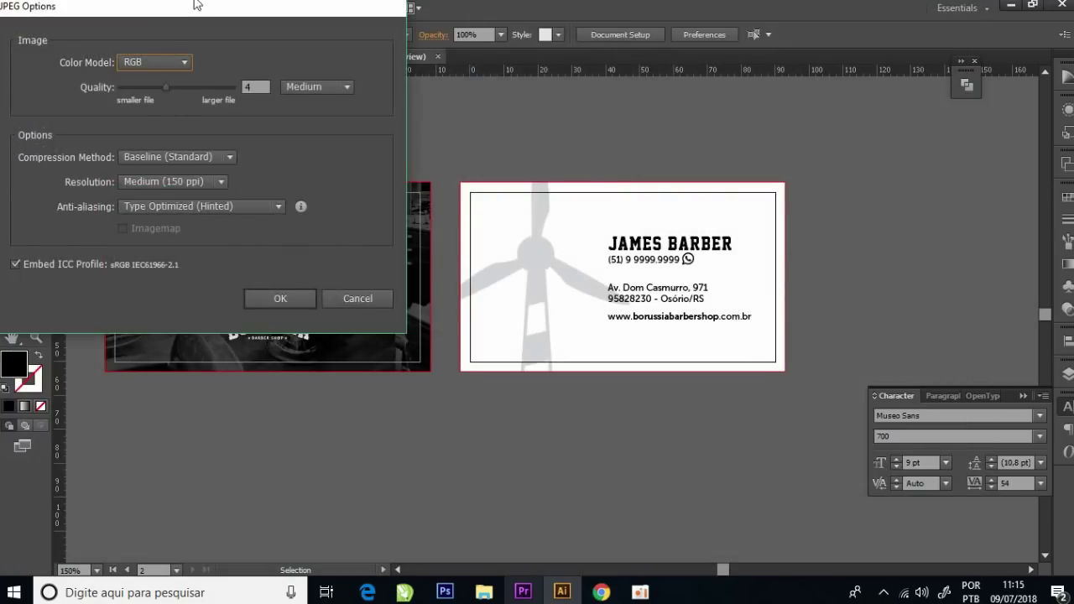
pyautogui.click(289, 304)
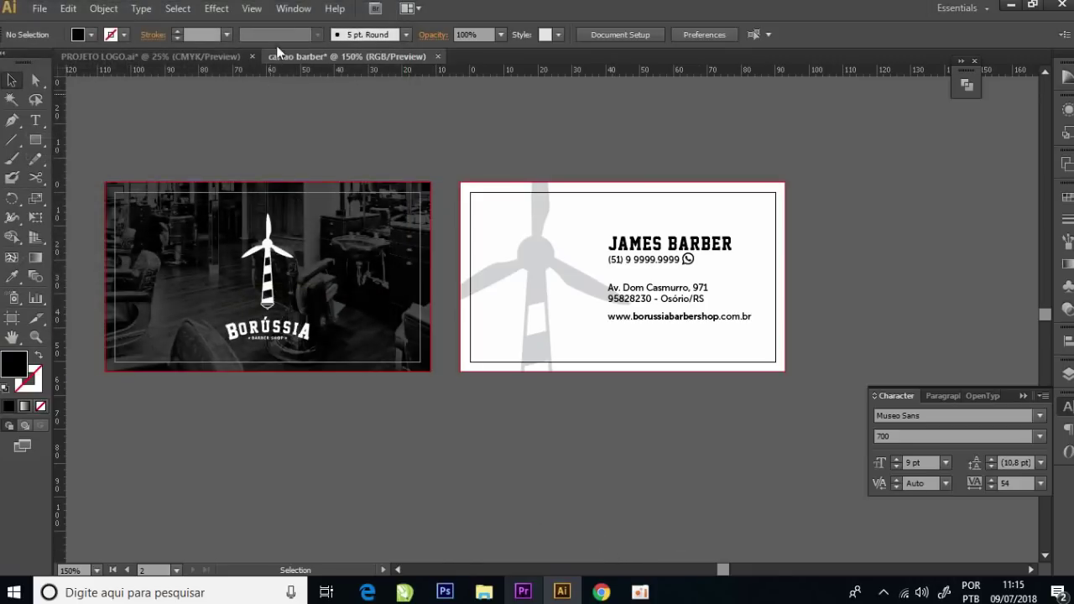
# Step: Arrange the two card JPGs side by side on the desktop, then show Photoshop's recent files
pyautogui.click(1010, 4)
pyautogui.moveTo(412, 314); pyautogui.dragTo(651, 395)
pyautogui.click(342, 417)
pyautogui.moveTo(342, 417); pyautogui.dragTo(496, 417)
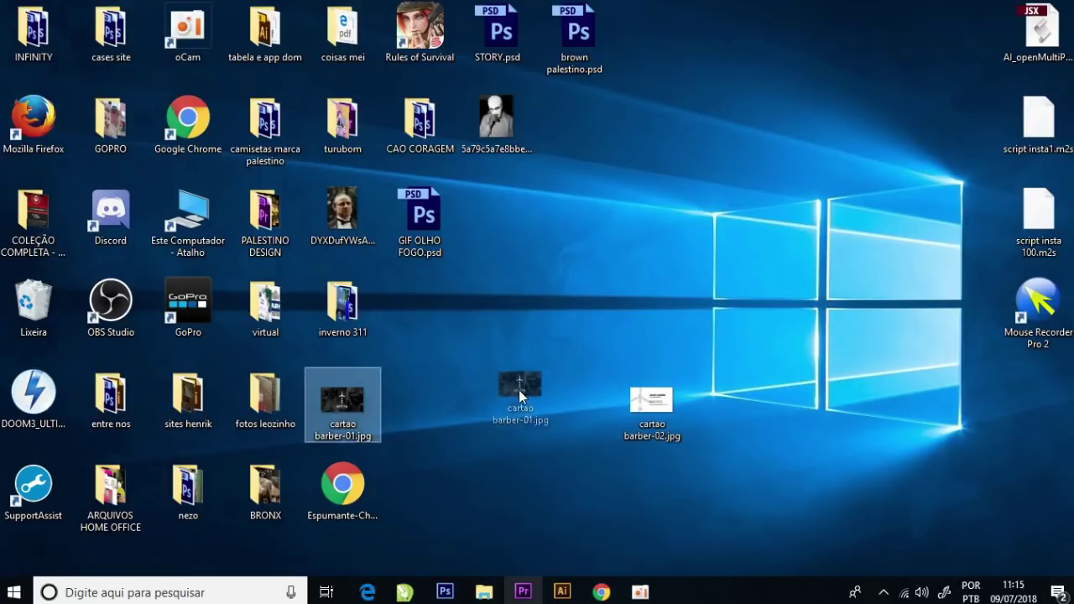
pyautogui.click(444, 593)
pyautogui.click(49, 9)
pyautogui.moveTo(69, 116)
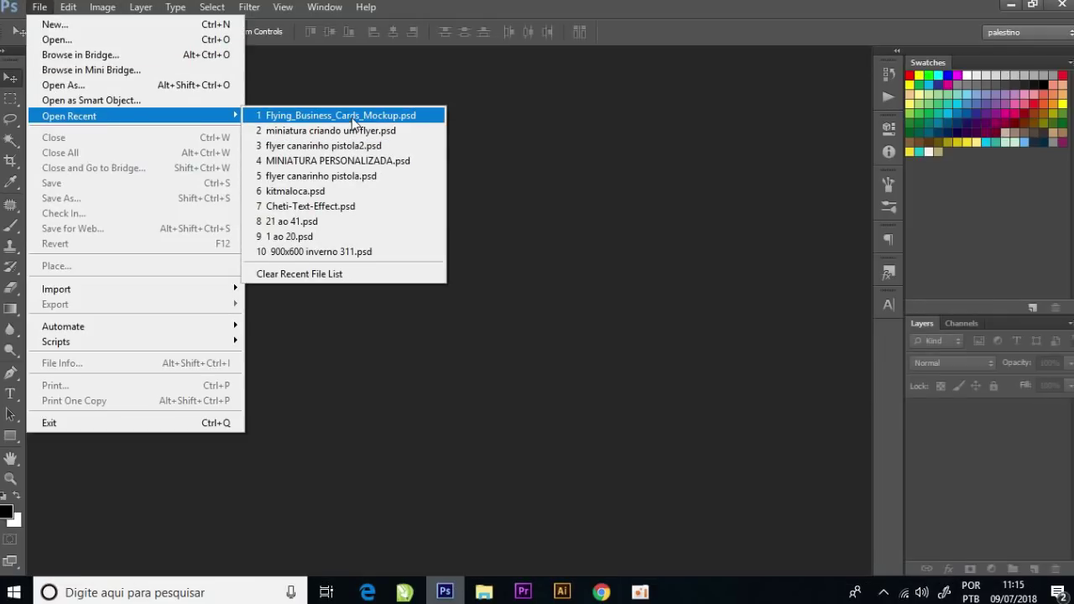
# Step: Open Flying_Business_Cards_Mockup.psd and try a dark maroon for the background colour fill
pyautogui.click(350, 115)
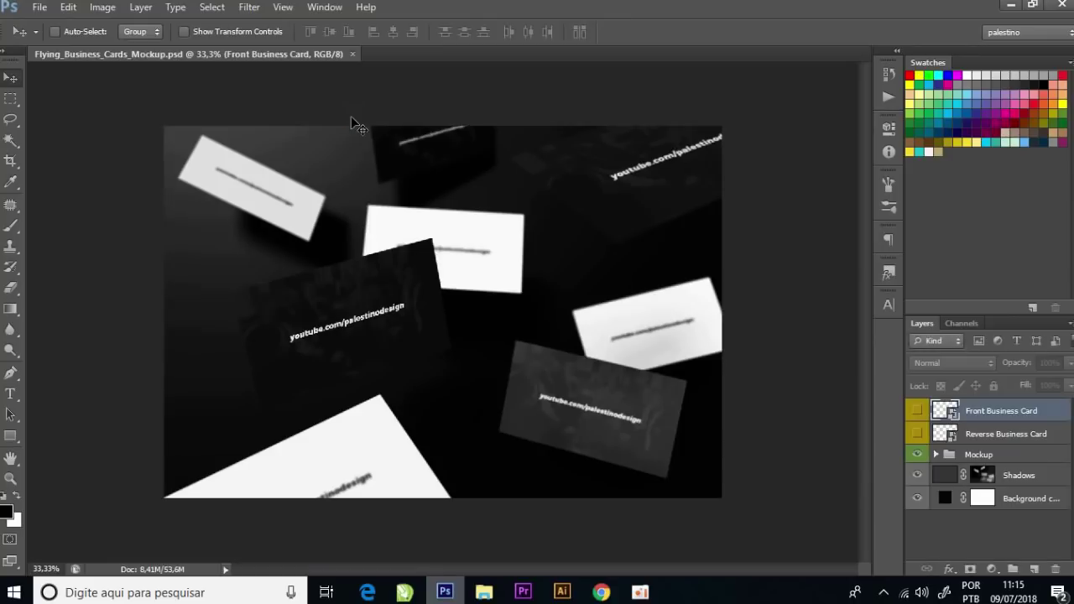
pyautogui.scroll(1, 688, 218)
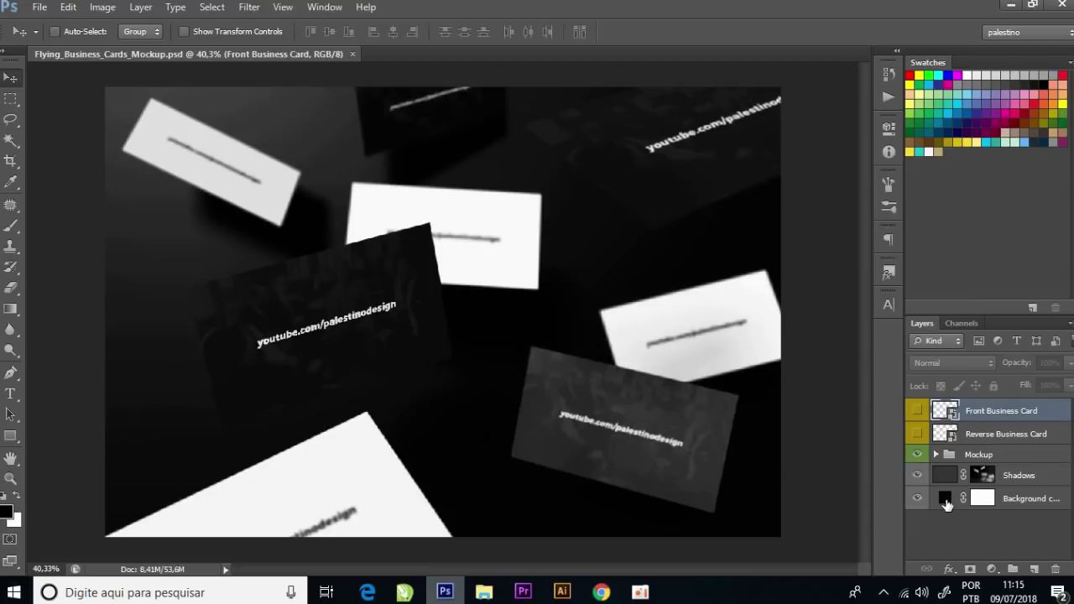
pyautogui.doubleClick(945, 498)
pyautogui.moveTo(784, 341)
pyautogui.mouseDown()
pyautogui.moveTo(787, 377)
pyautogui.moveTo(758, 384)
pyautogui.moveTo(780, 313)
pyautogui.mouseUp()
pyautogui.click(770, 338)
pyautogui.click(715, 326)
pyautogui.moveTo(713, 294); pyautogui.dragTo(789, 387)
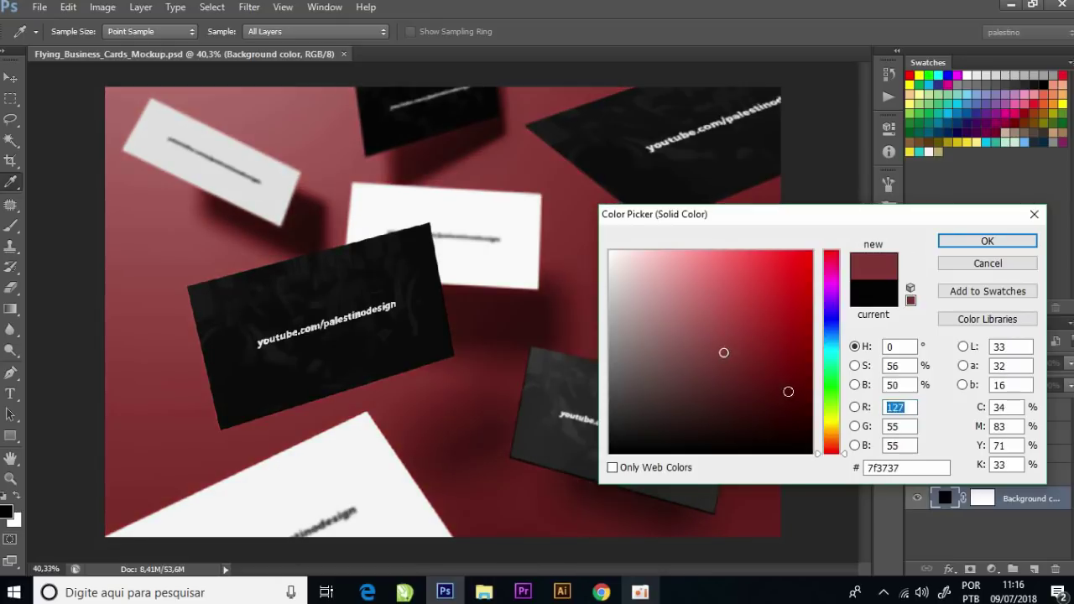
# Step: Set the mockup's background fill to gold a58741
pyautogui.click(601, 464)
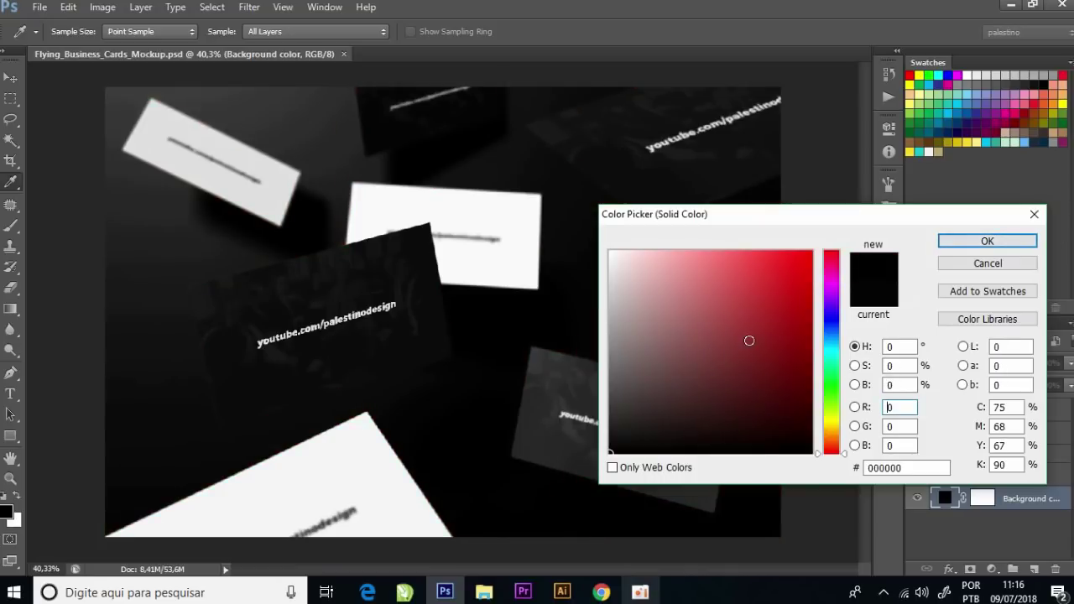
pyautogui.moveTo(834, 422); pyautogui.dragTo(835, 431)
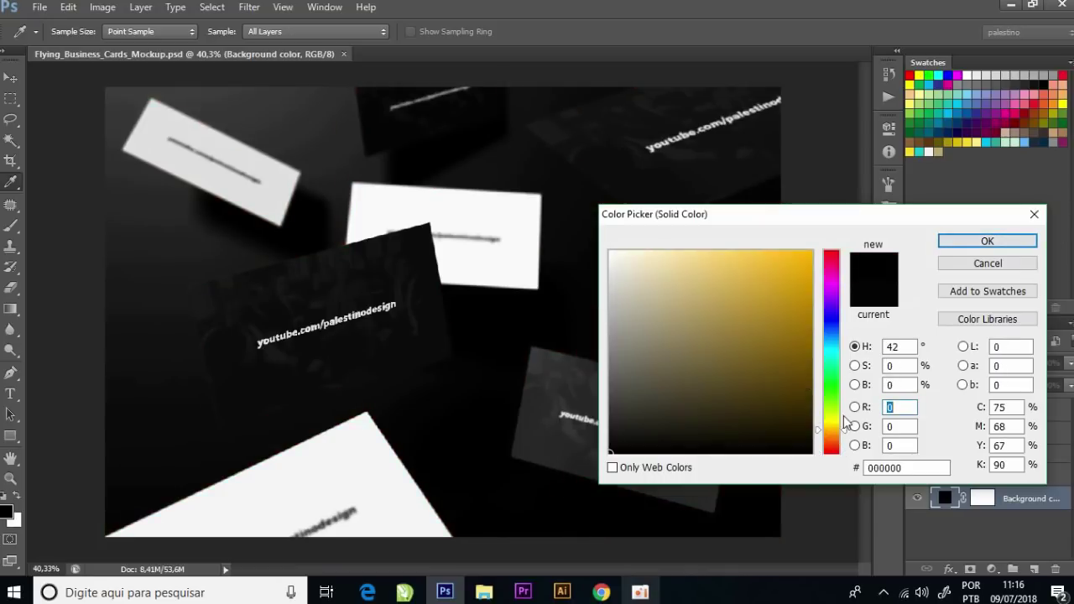
pyautogui.click(762, 299)
pyautogui.moveTo(831, 431); pyautogui.dragTo(834, 432)
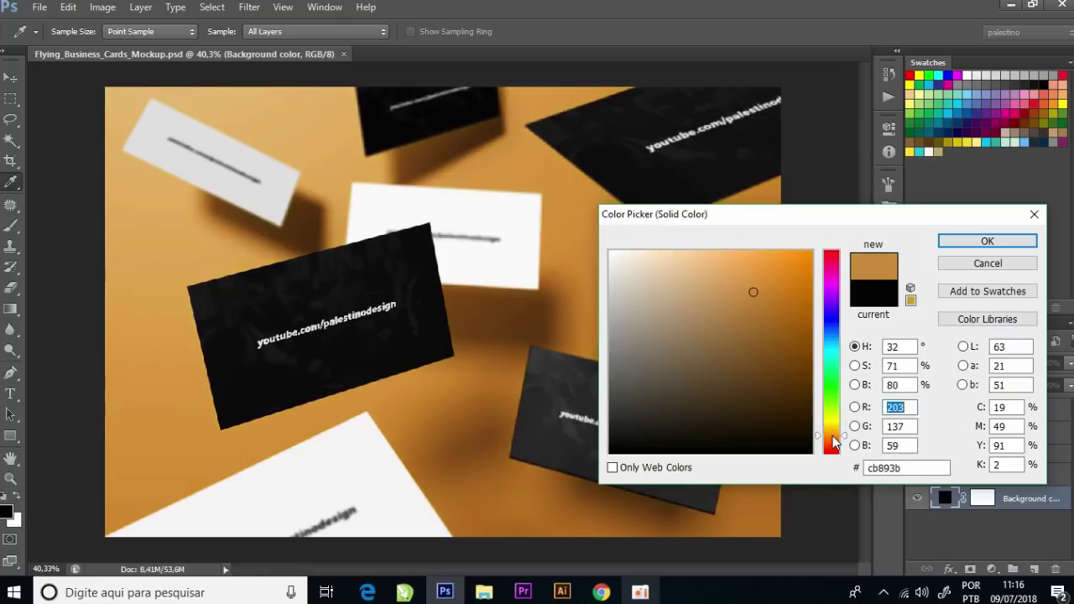
pyautogui.click(730, 292)
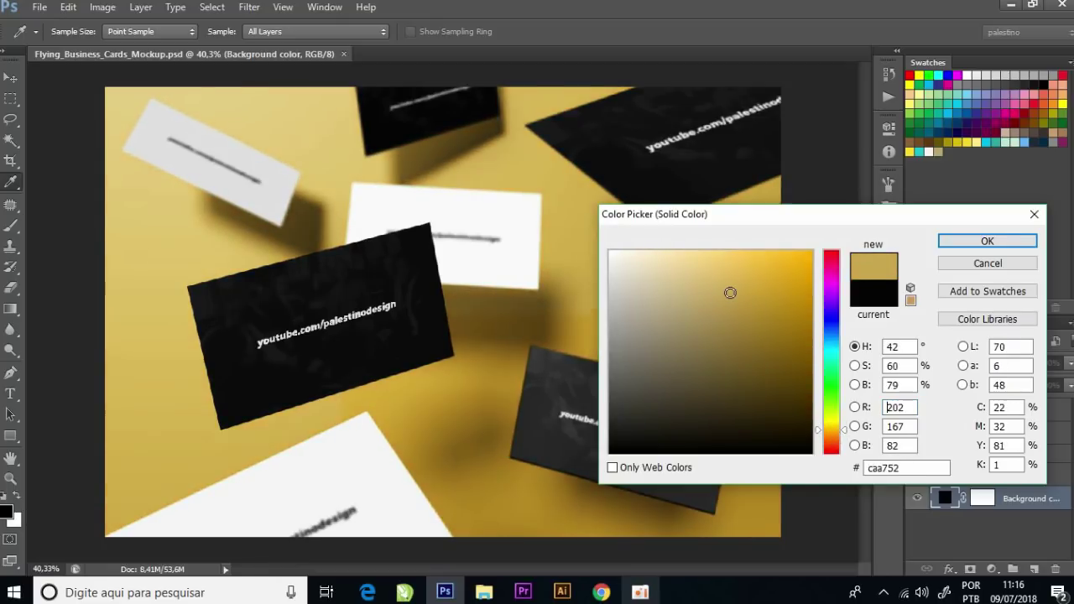
pyautogui.moveTo(727, 291); pyautogui.dragTo(730, 320)
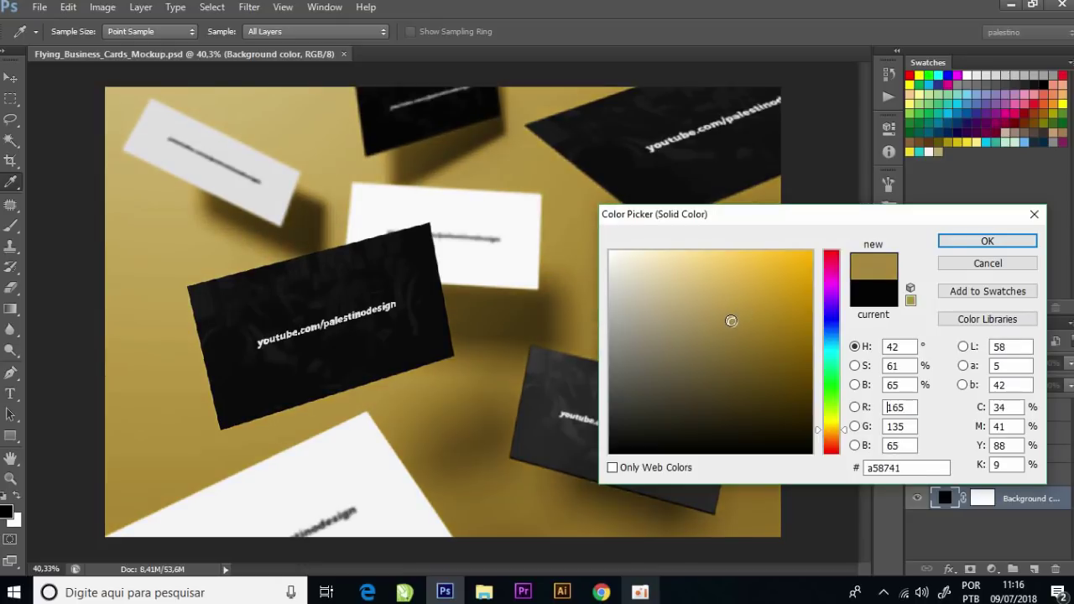
pyautogui.click(1003, 246)
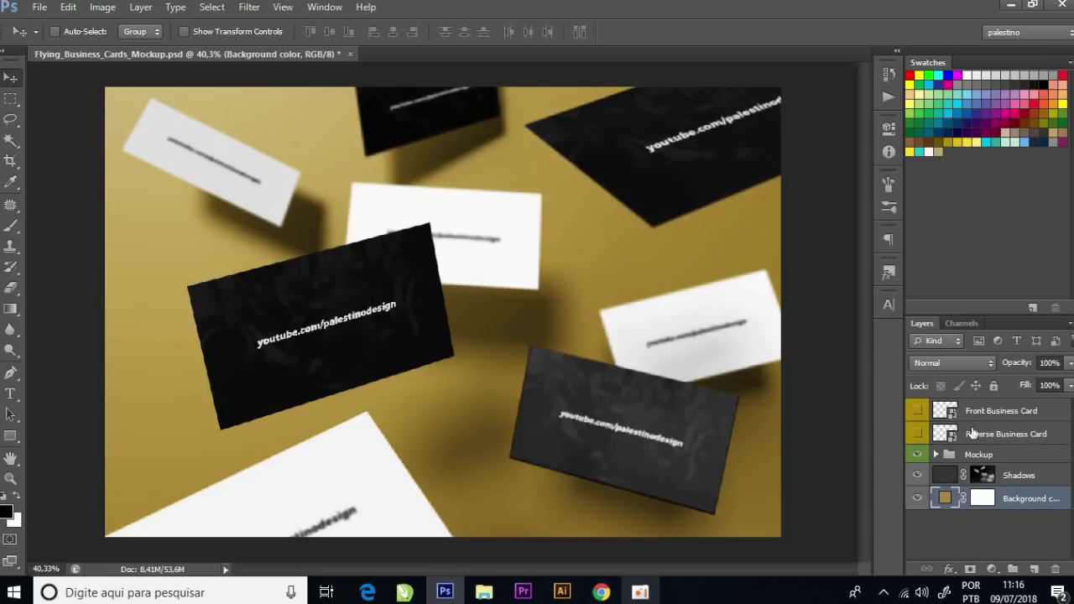
pyautogui.doubleClick(946, 411)
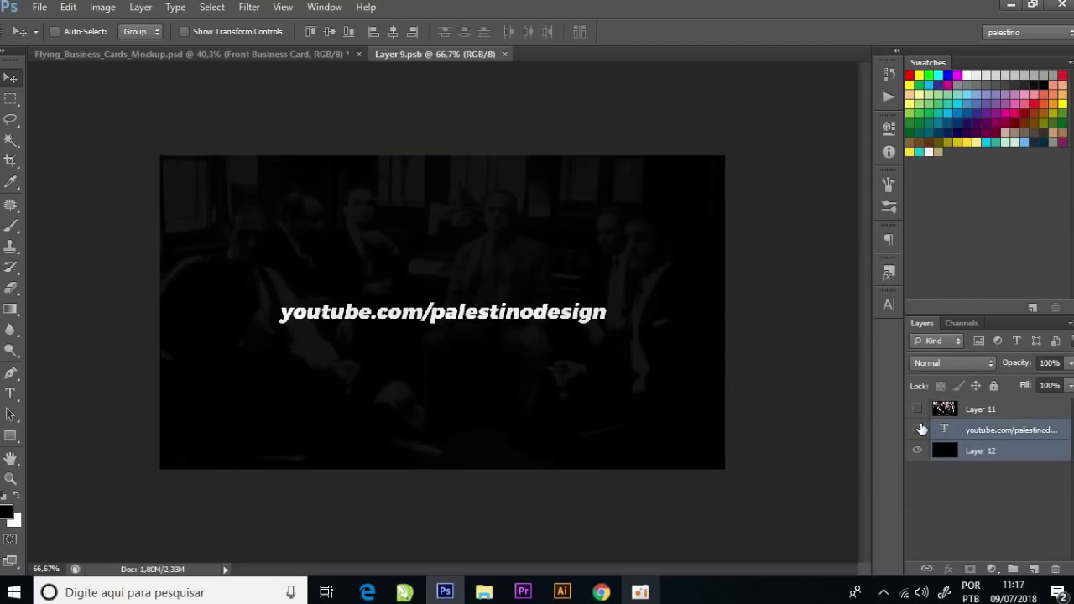
# Step: Hide the youtube layer, place cartao barber-01.jpg into Layer 9.psb, and save it
pyautogui.click(919, 429)
pyautogui.moveTo(483, 400); pyautogui.dragTo(509, 460)
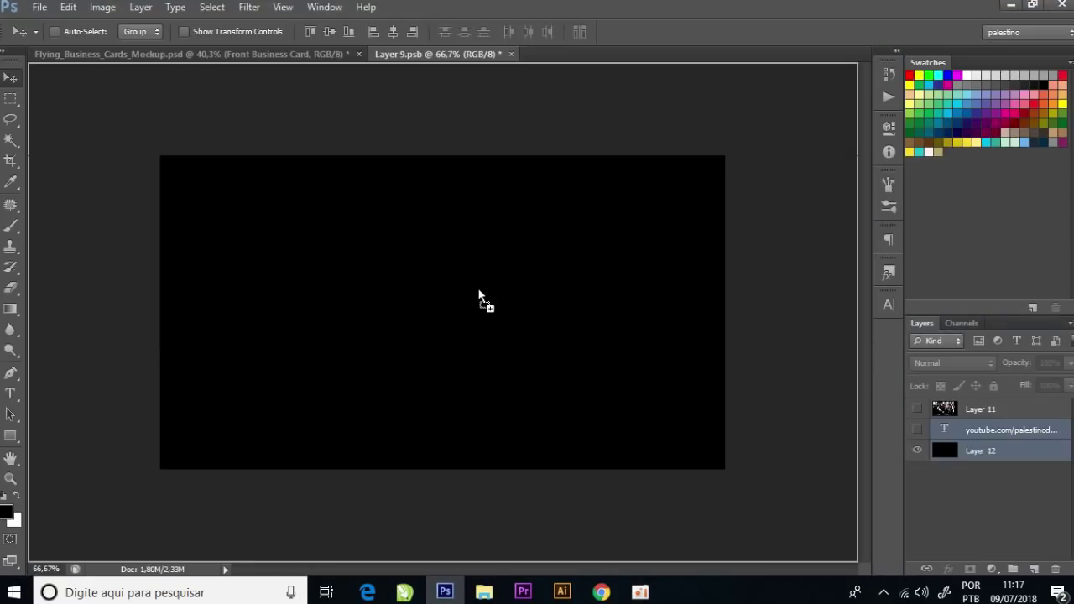
pyautogui.moveTo(445, 594)
pyautogui.mouseDown()
pyautogui.moveTo(484, 300)
pyautogui.moveTo(728, 147)
pyautogui.mouseUp()
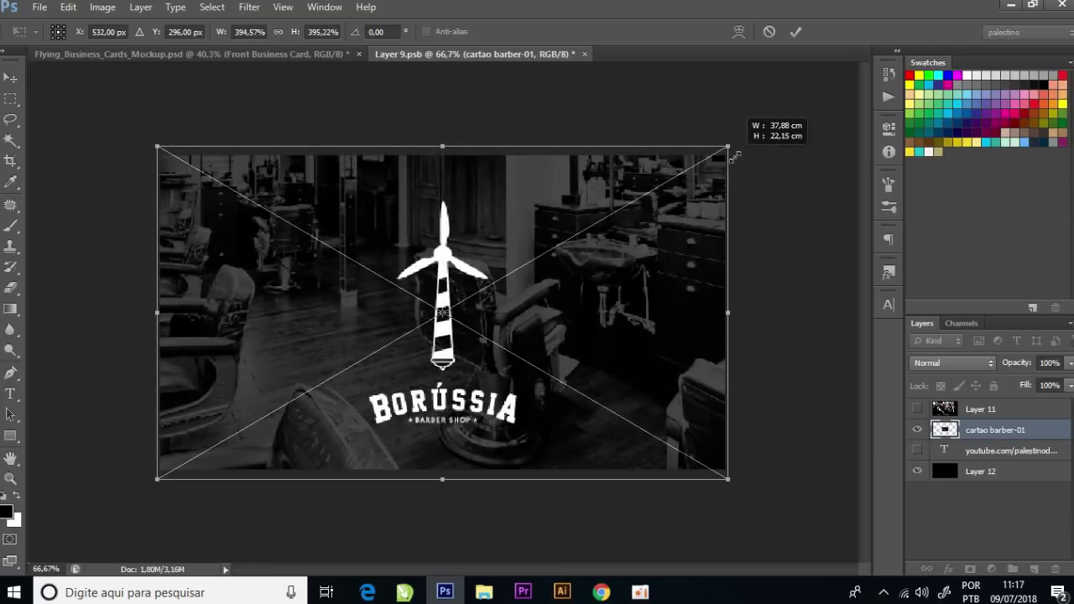
pyautogui.press('Return')
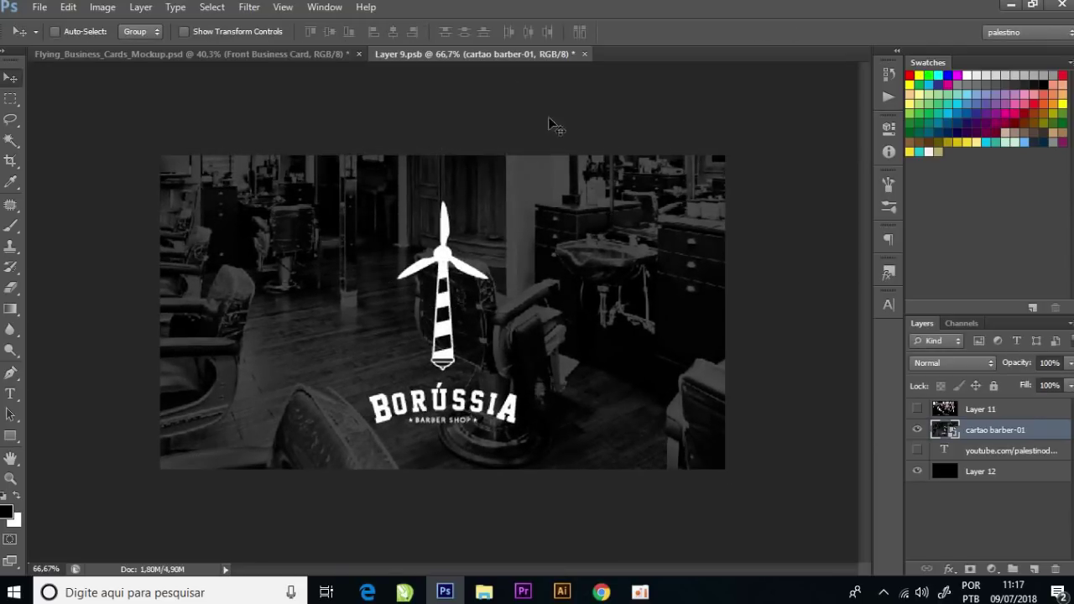
pyautogui.click(584, 54)
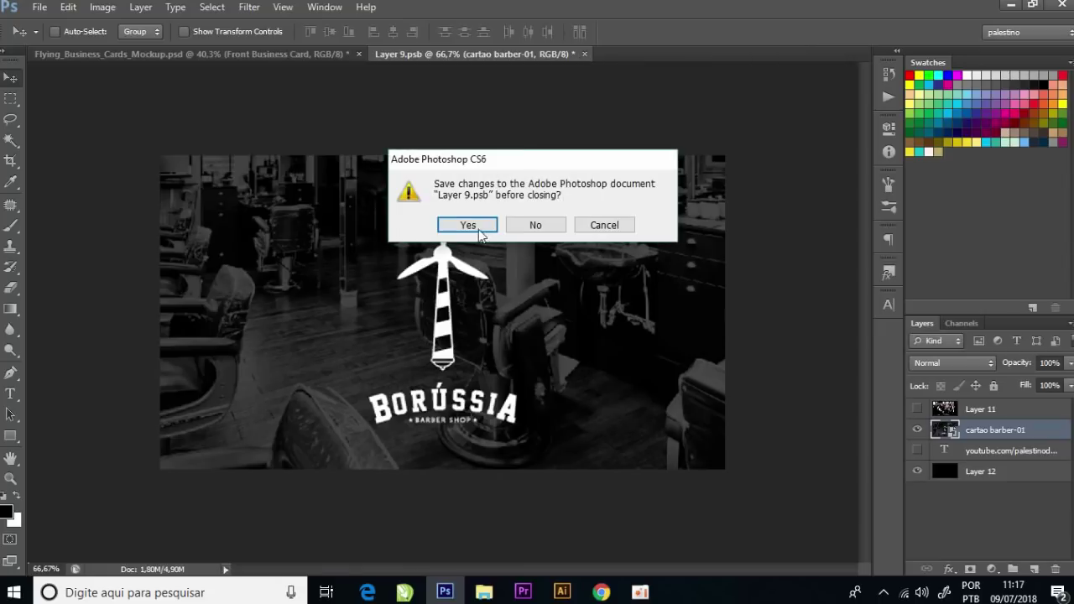
pyautogui.click(480, 229)
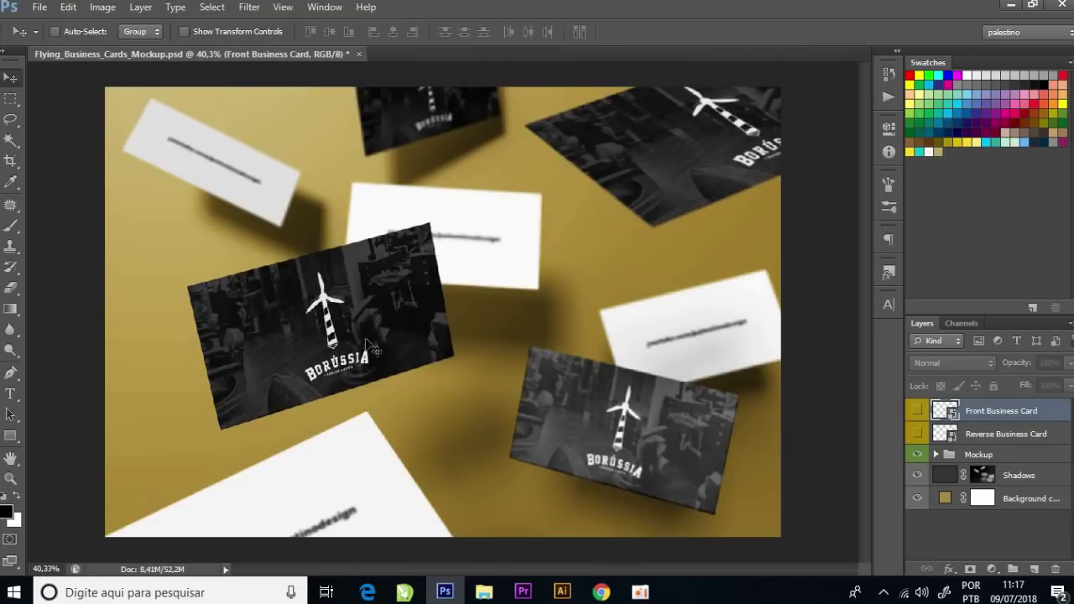
# Step: Place cartao barber-02.jpg into the reverse card contents, scale it to fill, and save
pyautogui.doubleClick(945, 434)
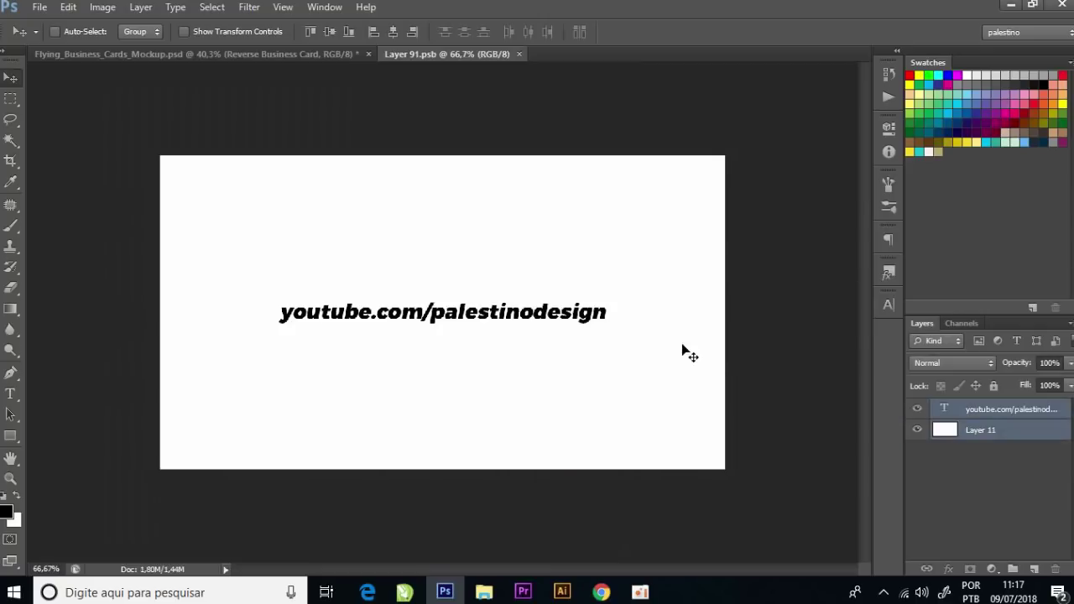
pyautogui.press('super+d')
pyautogui.moveTo(652, 402)
pyautogui.mouseDown()
pyautogui.moveTo(440, 598)
pyautogui.moveTo(450, 364)
pyautogui.mouseUp()
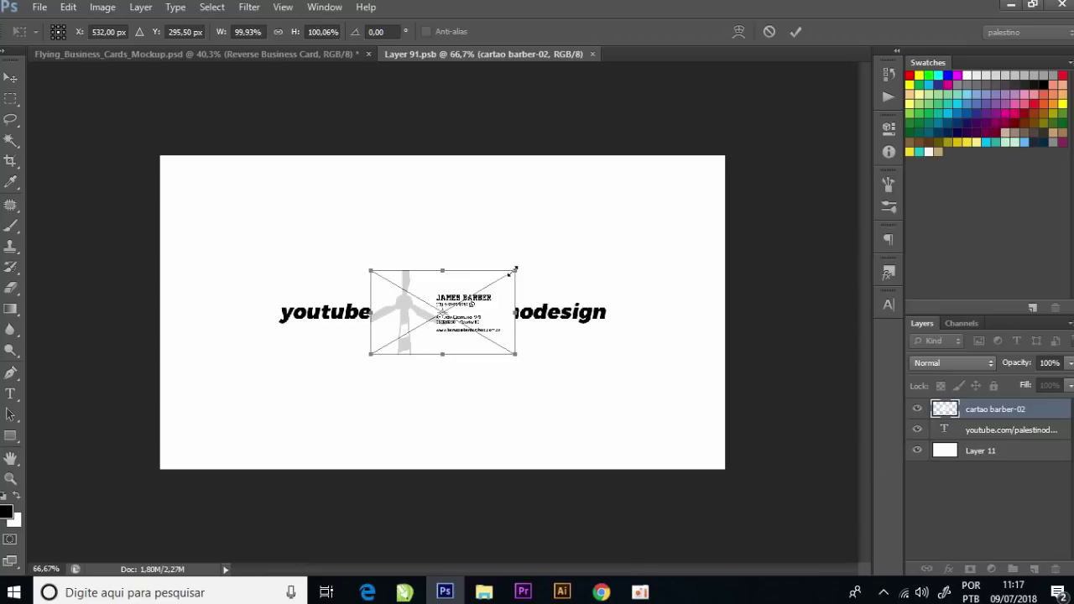
pyautogui.moveTo(513, 271); pyautogui.dragTo(729, 153)
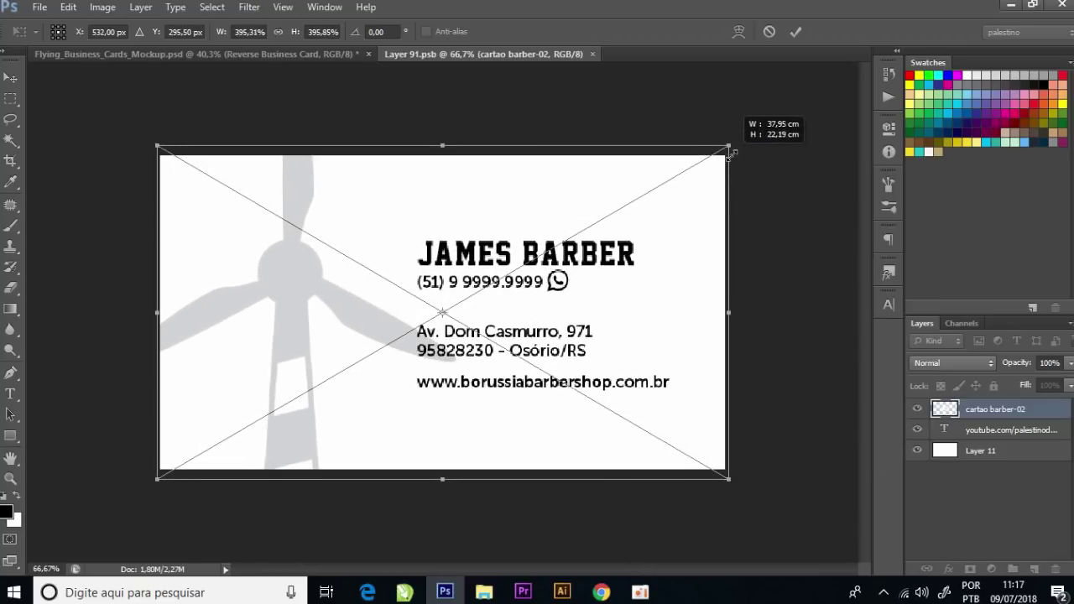
pyautogui.press('Return')
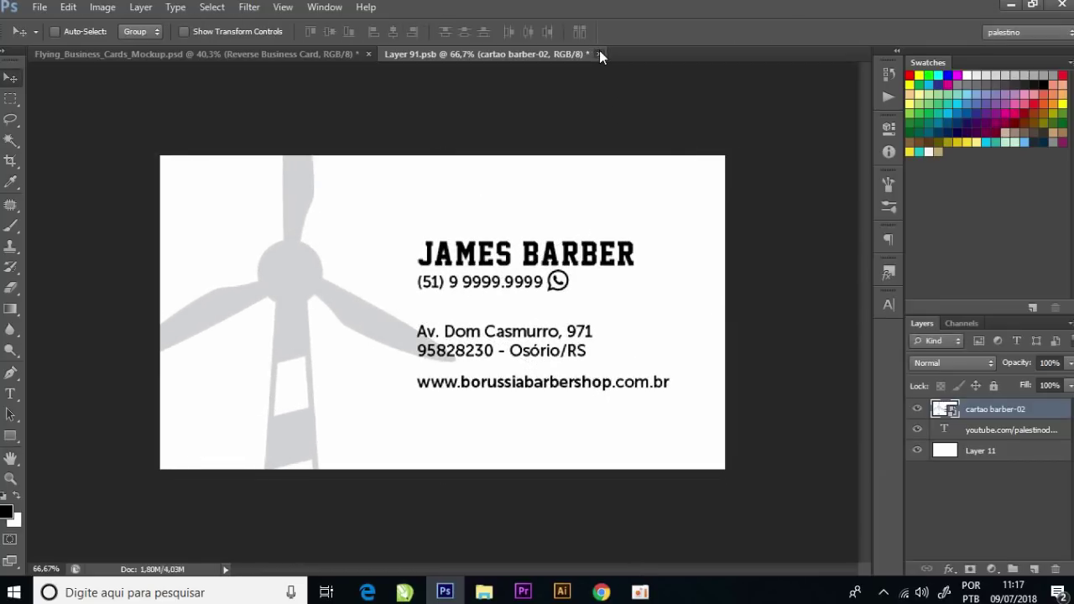
pyautogui.click(599, 54)
pyautogui.click(485, 222)
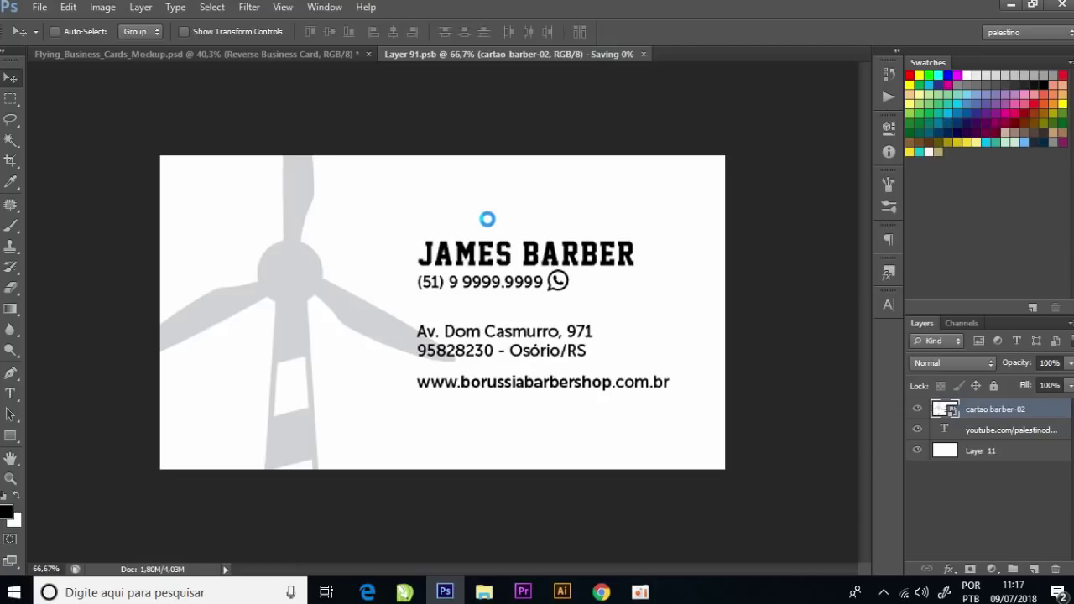
pyautogui.scroll(-1, 675, 476)
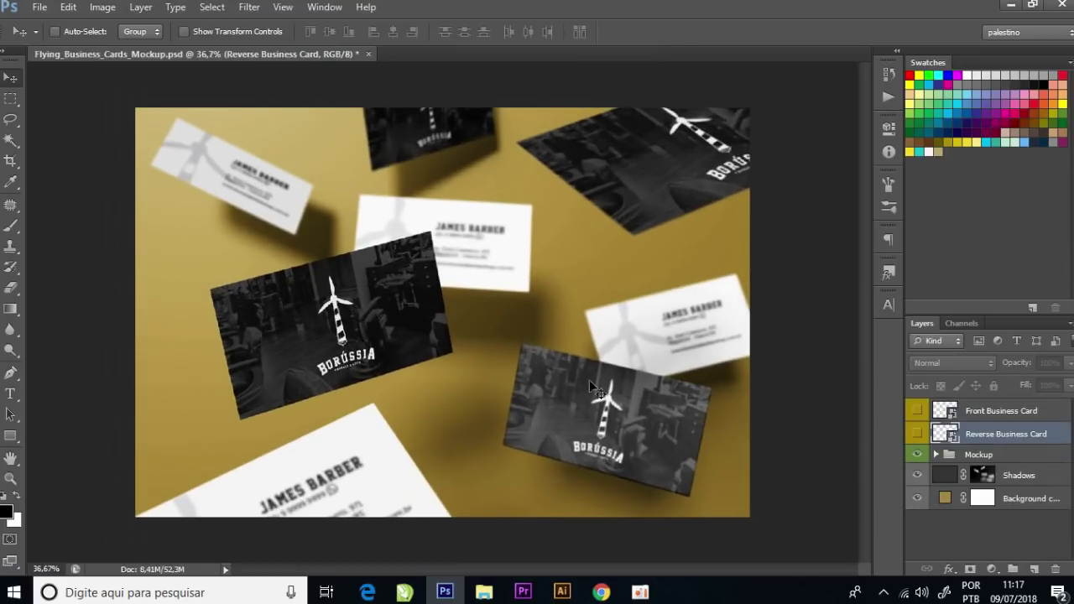
# Step: Bring up Save As for the mockup with the Desktop as the destination folder
pyautogui.scroll(2, 370, 391)
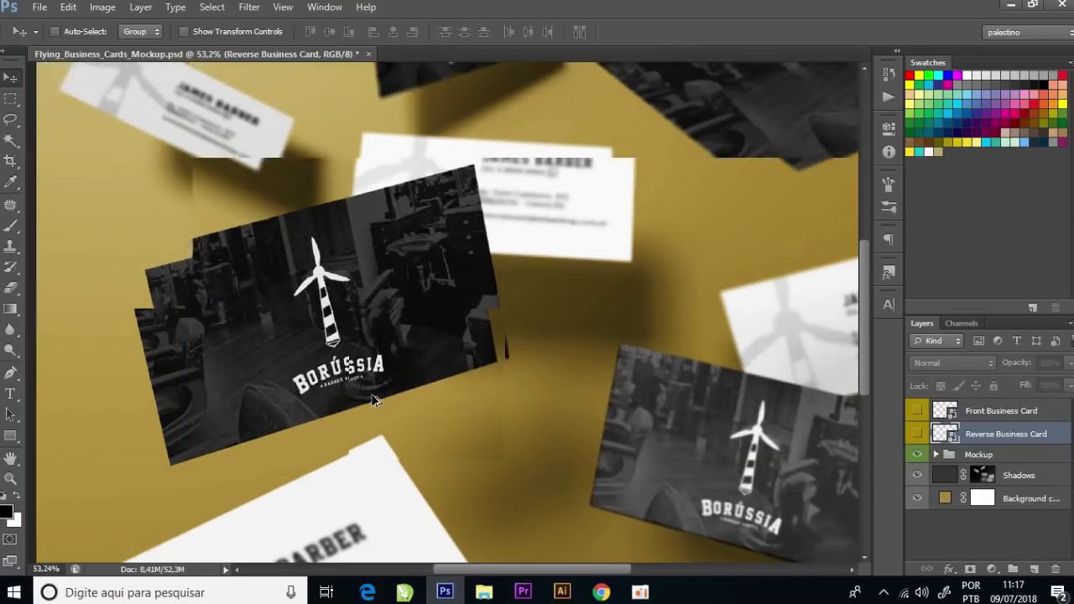
pyautogui.scroll(-2, 371, 400)
pyautogui.scroll(-2, 549, 366)
pyautogui.scroll(2, 549, 367)
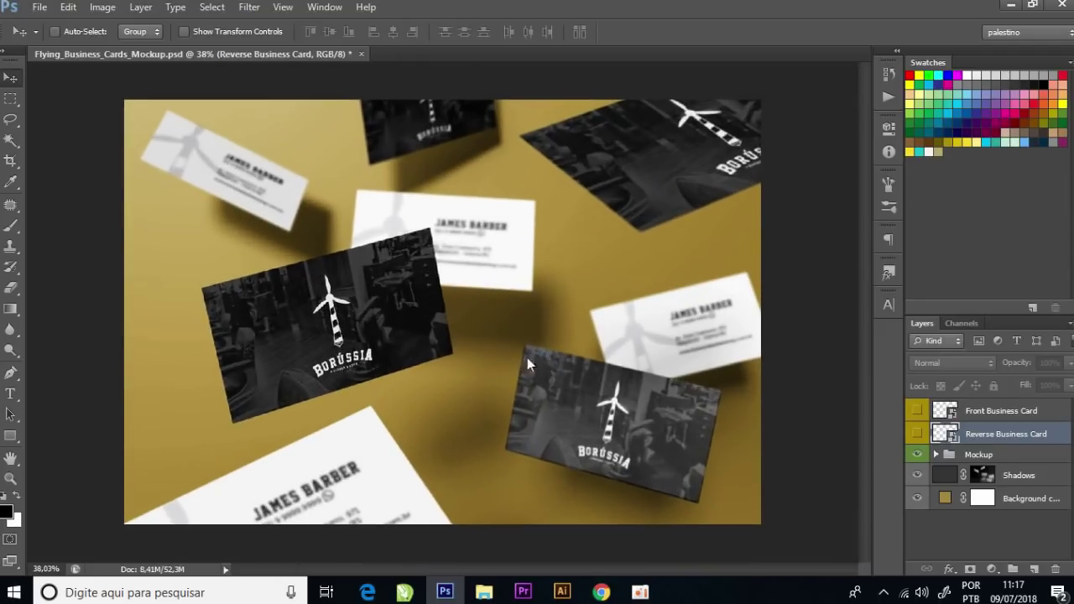
pyautogui.hotkey('ctrl', 'shift', 's')
pyautogui.press('Escape')
pyautogui.hotkey('ctrl', 'shift', 's')
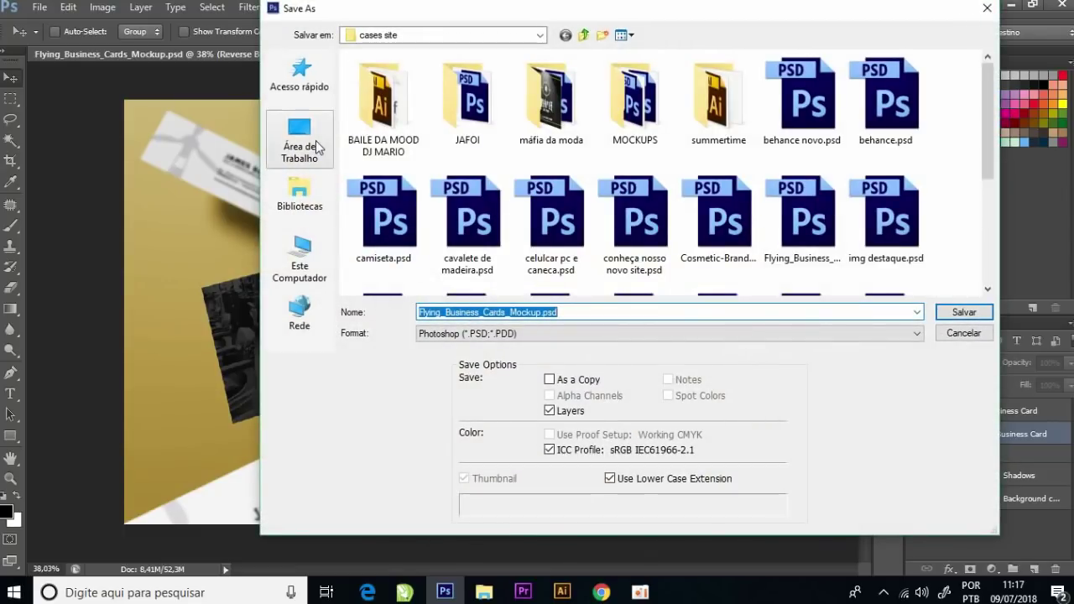
pyautogui.click(300, 138)
# Step: Save it as JPEG 'cartao cliente' at maximum quality
pyautogui.write('mock')
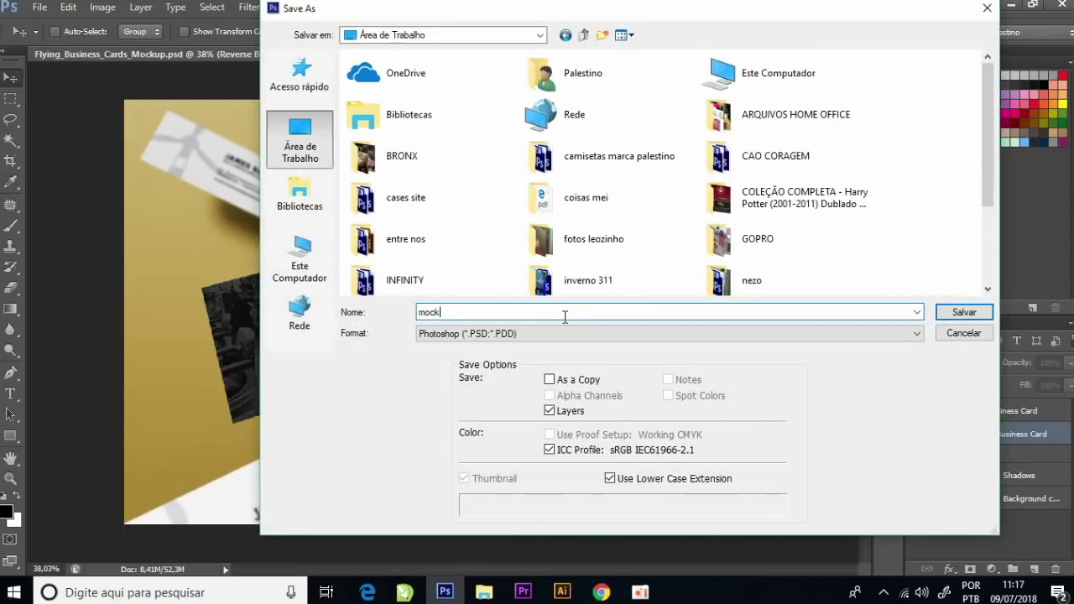
pyautogui.press('BackSpace')
pyautogui.press('BackSpace')
pyautogui.press('BackSpace')
pyautogui.write('cartao cliente')
pyautogui.press('Tab')
pyautogui.press('j')
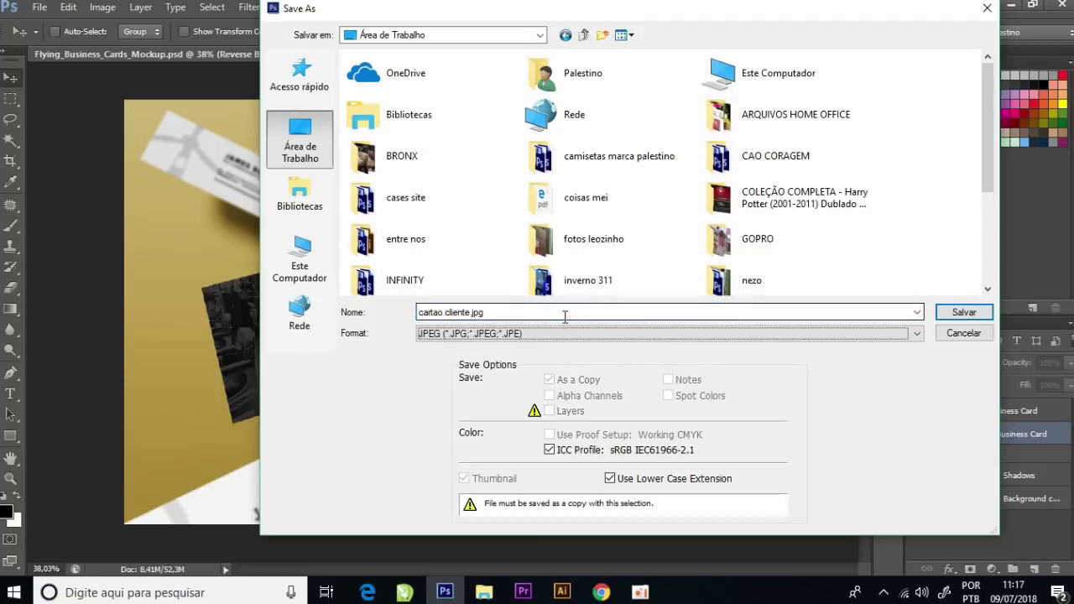
pyautogui.press('Return')
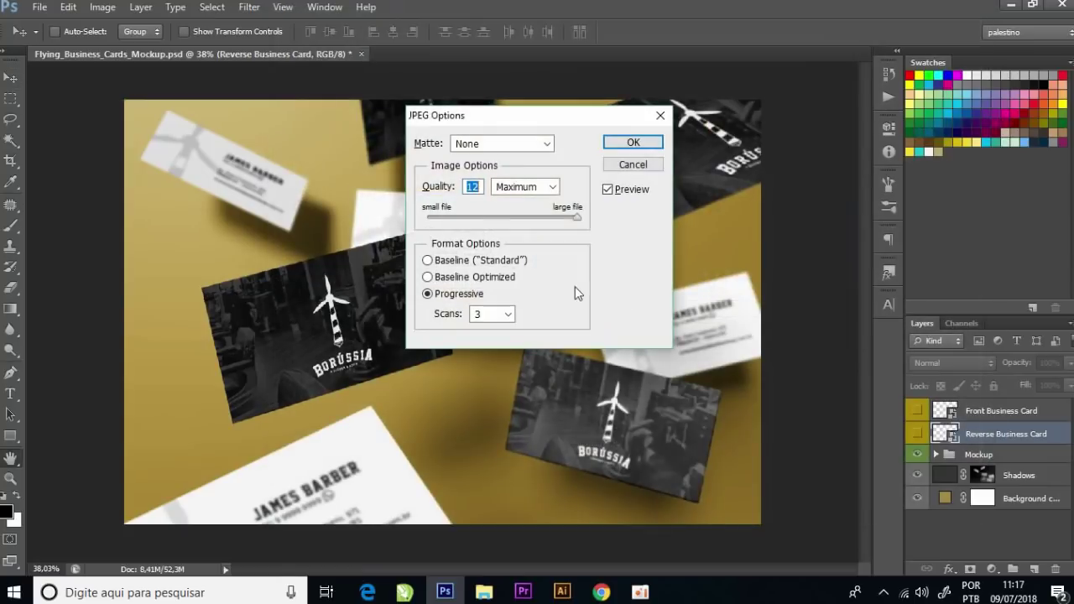
pyautogui.click(626, 146)
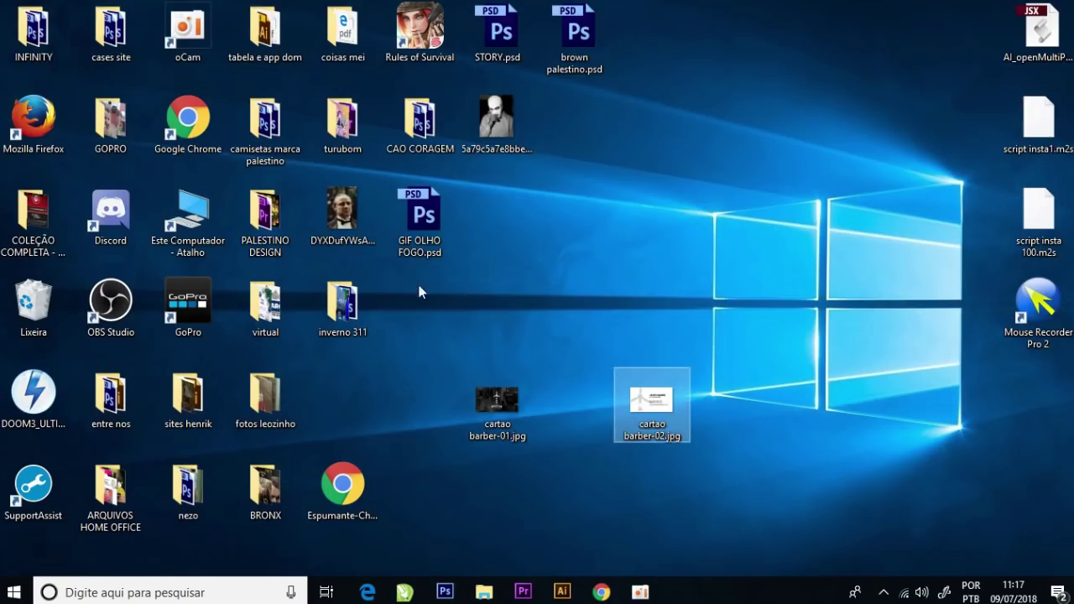
# Step: Select cartao cliente.jpg on the desktop and bring Chrome to the front
pyautogui.click(336, 406)
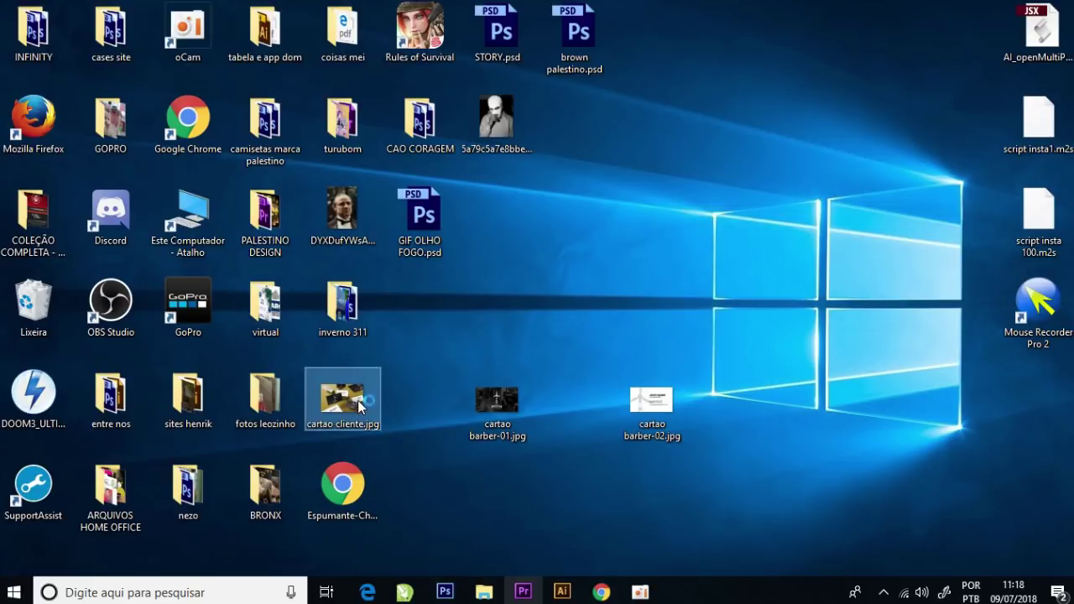
pyautogui.click(601, 593)
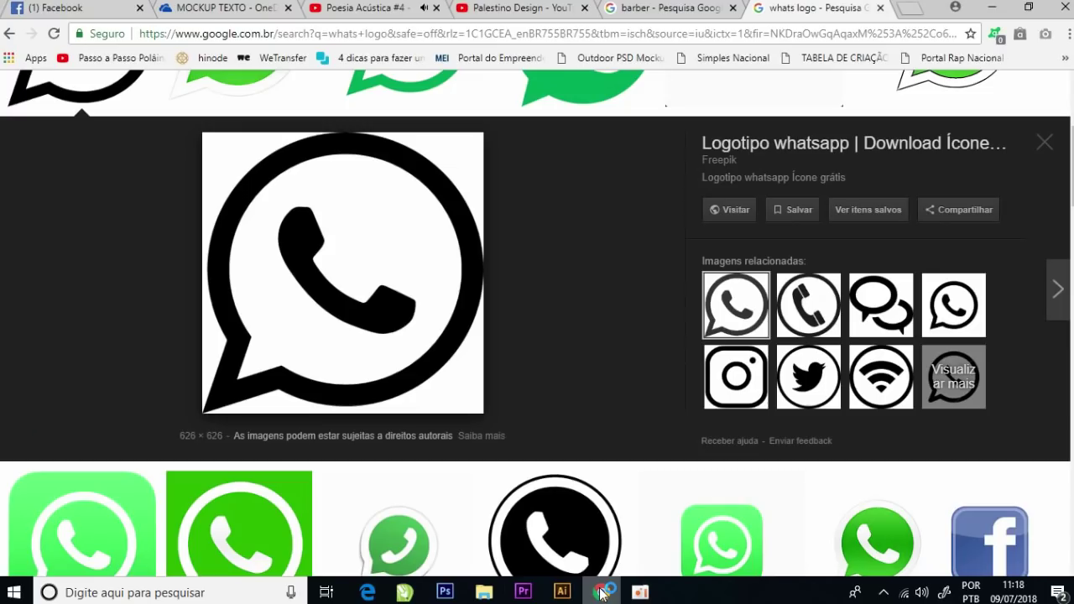
# Step: Drag cartao cliente.jpg from the desktop into a new Chrome tab
pyautogui.click(601, 593)
pyautogui.moveTo(348, 395)
pyautogui.mouseDown()
pyautogui.moveTo(595, 594)
pyautogui.moveTo(931, 13)
pyautogui.mouseUp()
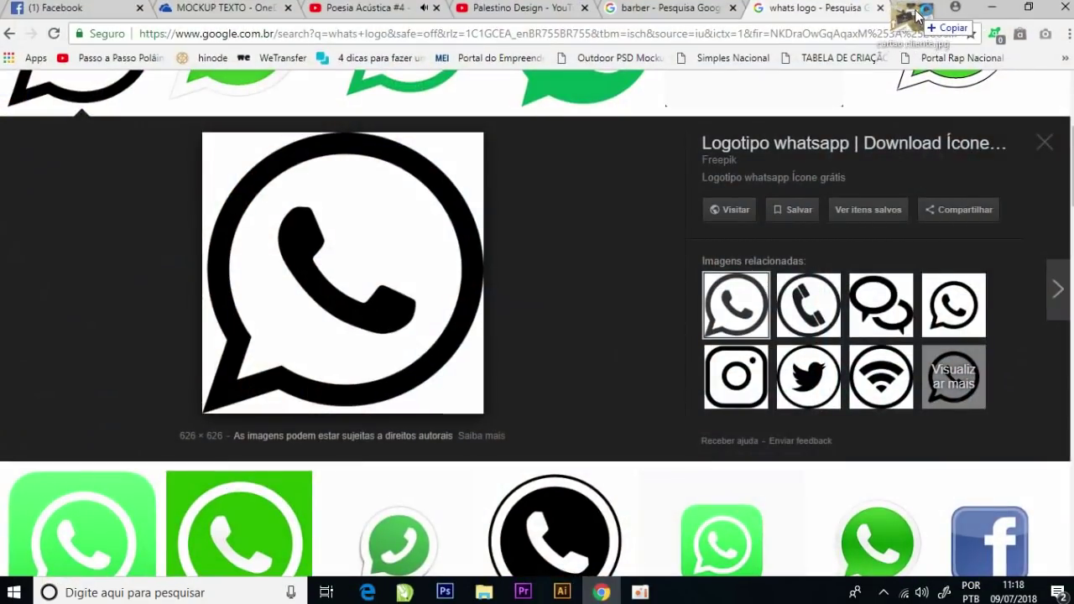
pyautogui.moveTo(931, 13); pyautogui.dragTo(925, 12)
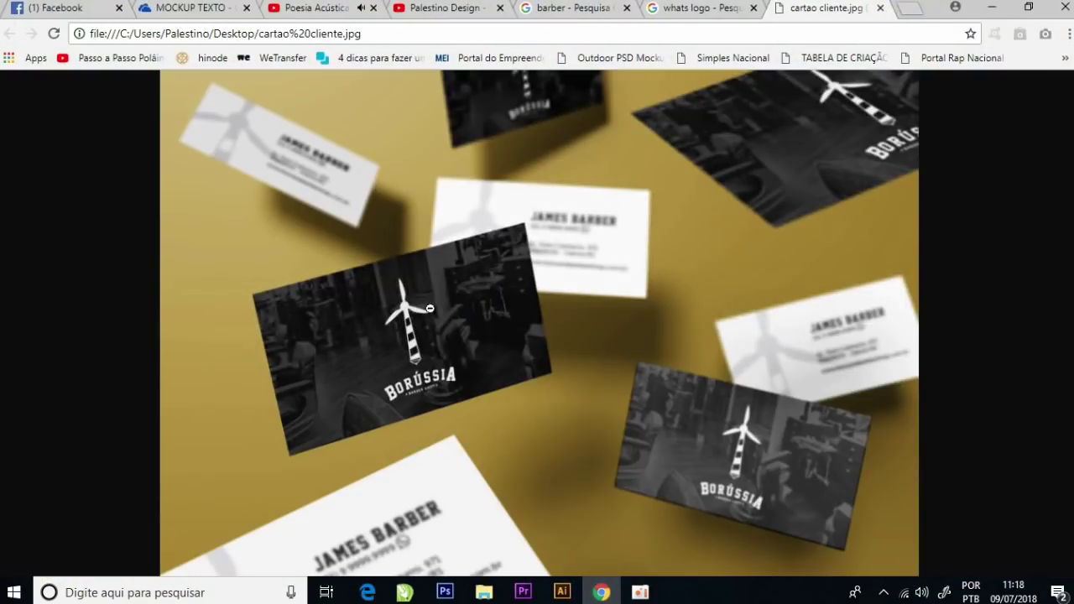
# Step: Zoom in and out to inspect the exported mockup, then return to Photoshop
pyautogui.click(520, 294)
pyautogui.scroll(-4, 553, 290)
pyautogui.scroll(-1, 554, 291)
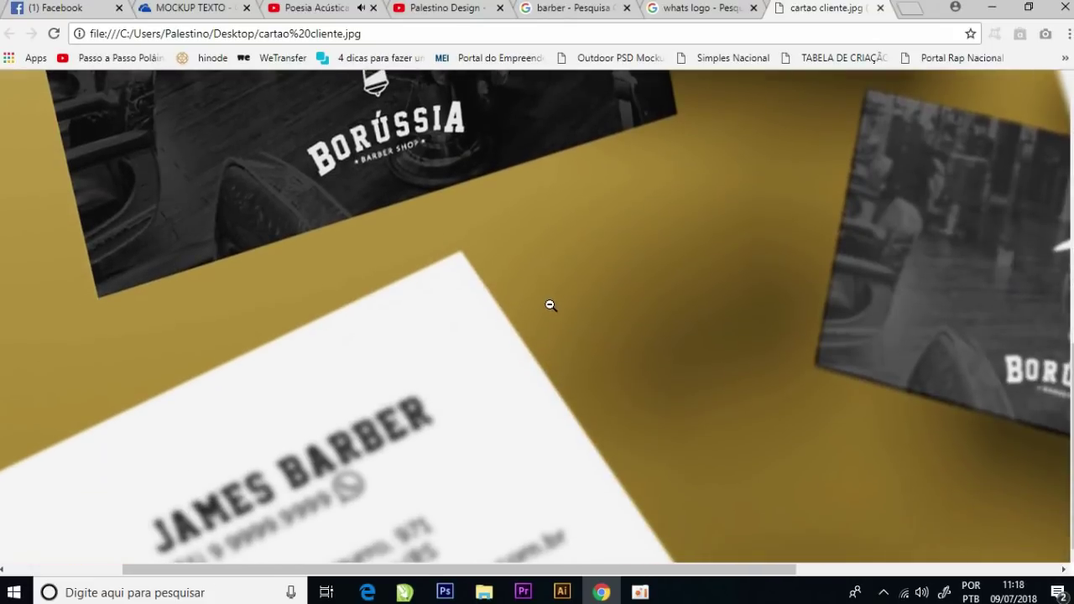
pyautogui.click(551, 304)
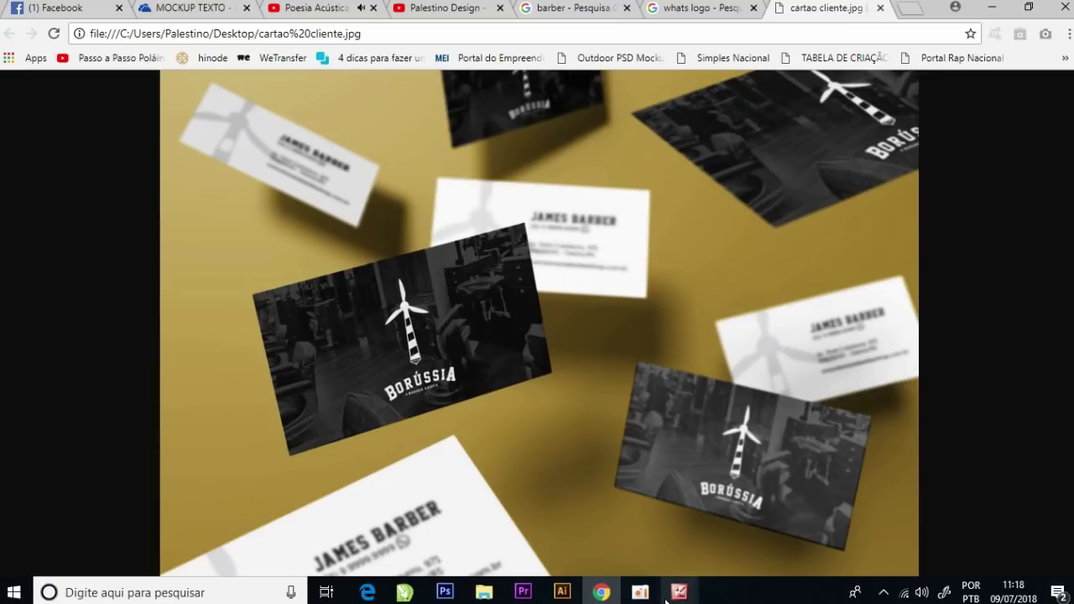
pyautogui.click(445, 592)
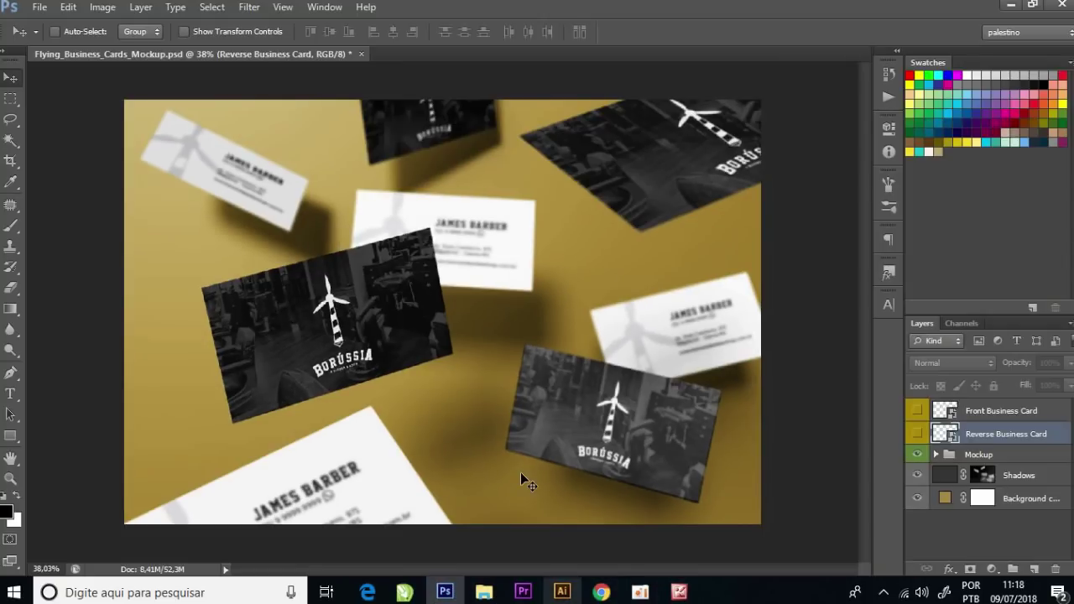